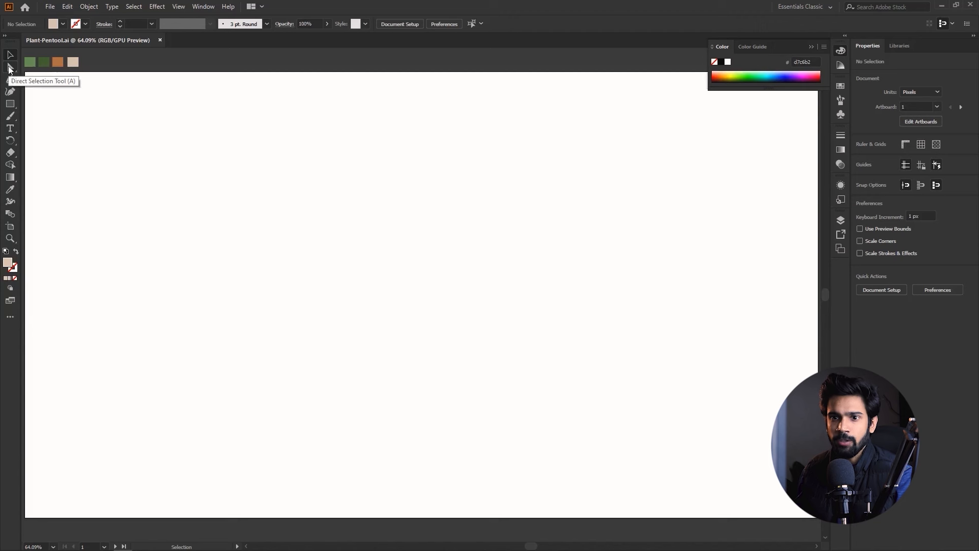
Activate the Pen tool and restore the default white fill and black 1 pt stroke
left_click(9, 67)
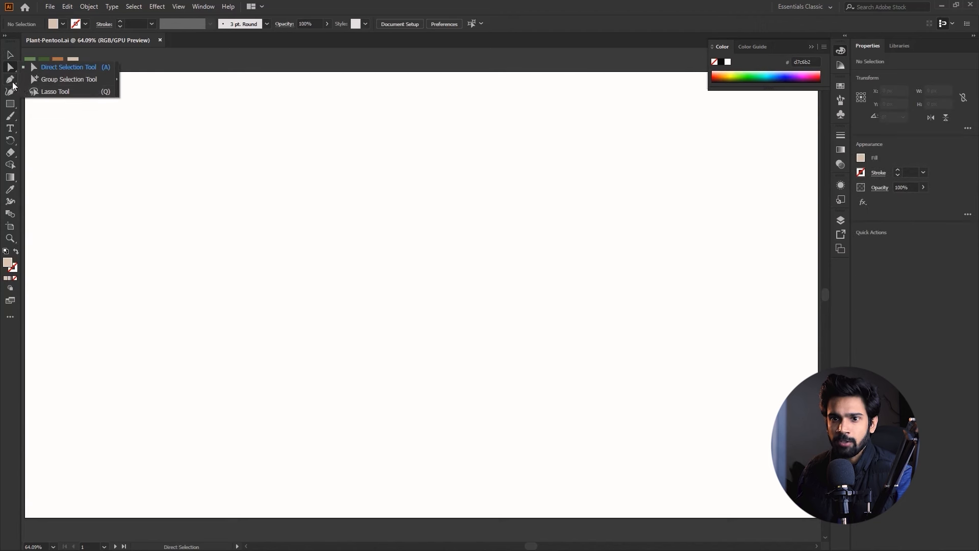
left_click(11, 81)
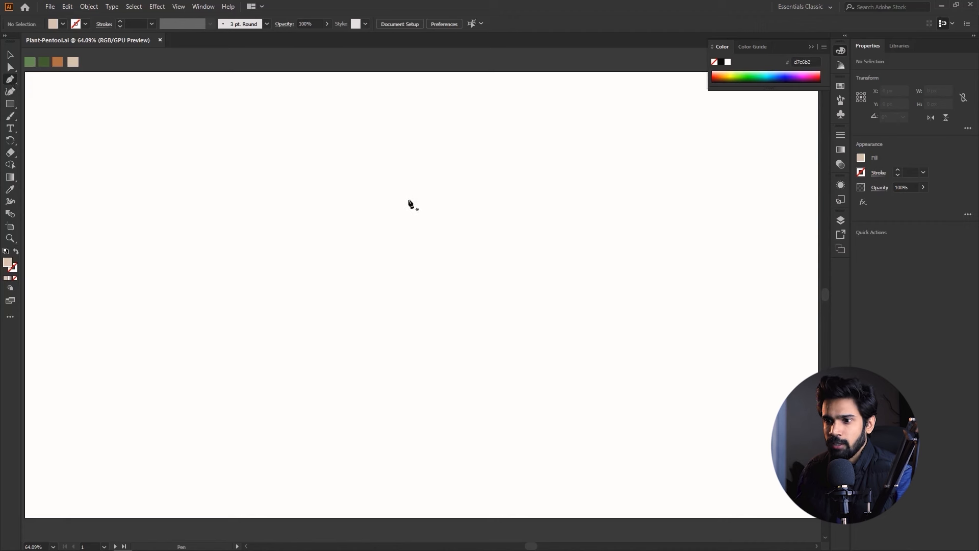
left_click(6, 252)
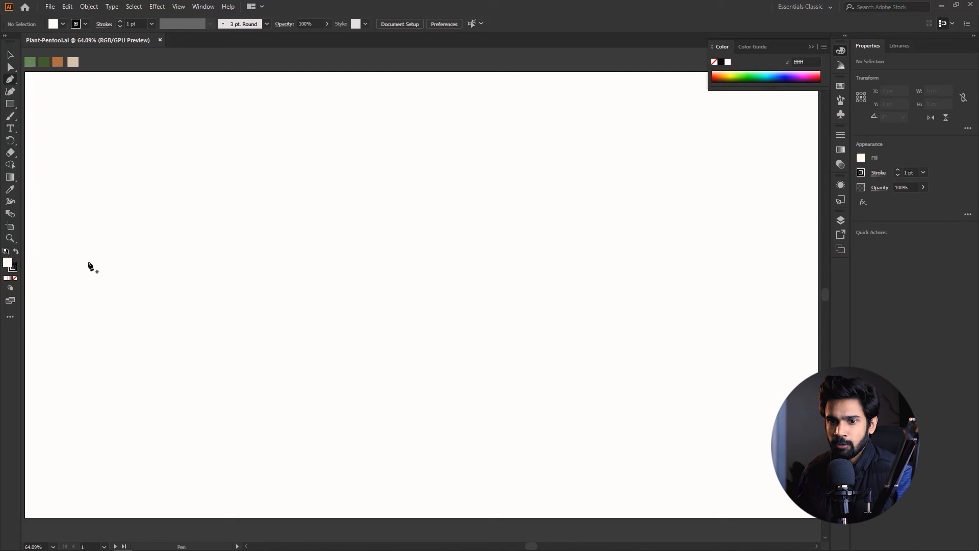
left_click(223, 201)
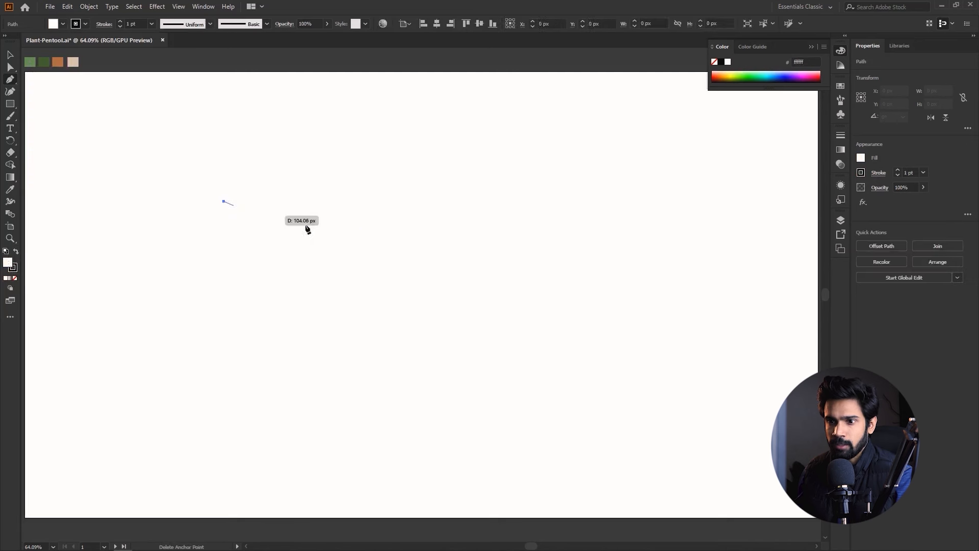
left_click(580, 166, "ctrl")
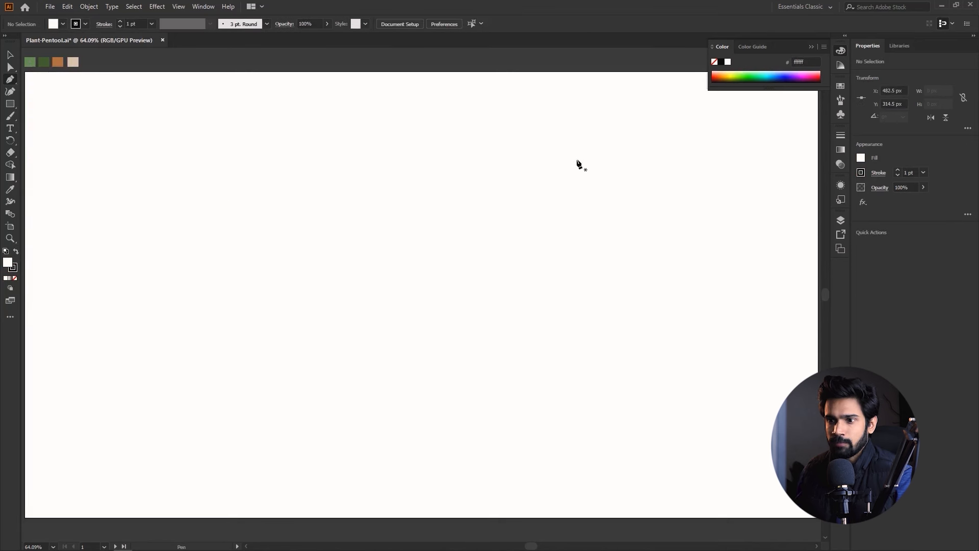
left_click(247, 184)
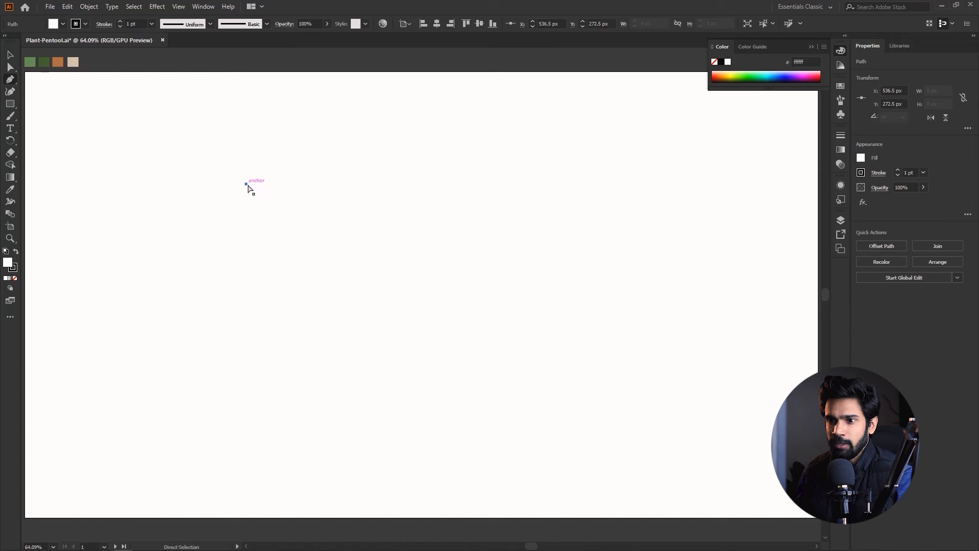
key("ctrl+z")
Draw a closed rectangular path about 632 by 461 px with straight Pen segments near the artboard's centre
left_click(280, 179)
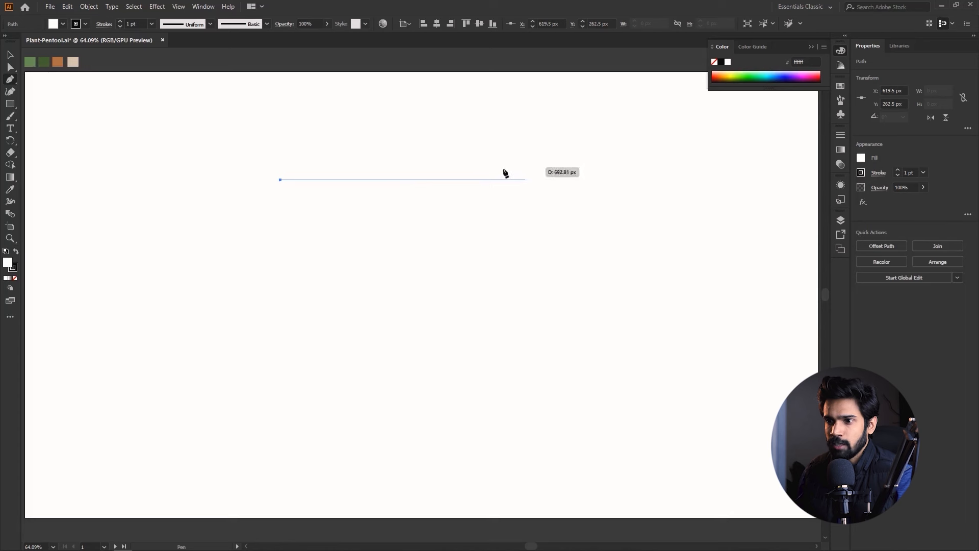
left_click(542, 180)
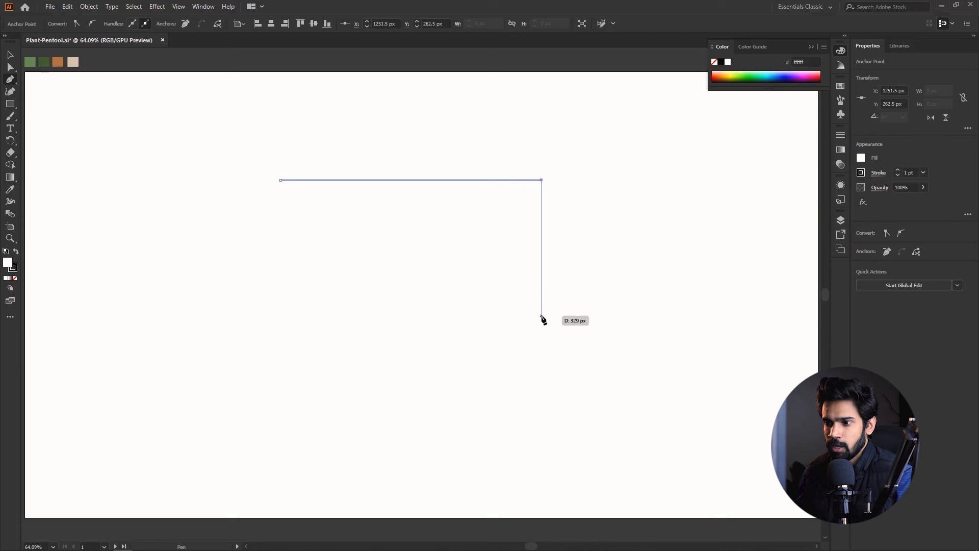
left_click(542, 370, "shift")
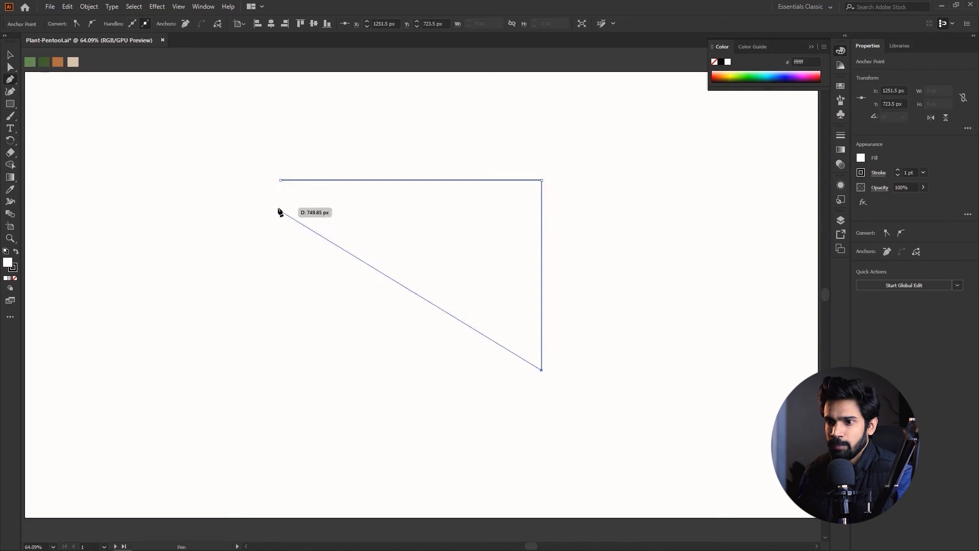
left_click(280, 371, "shift")
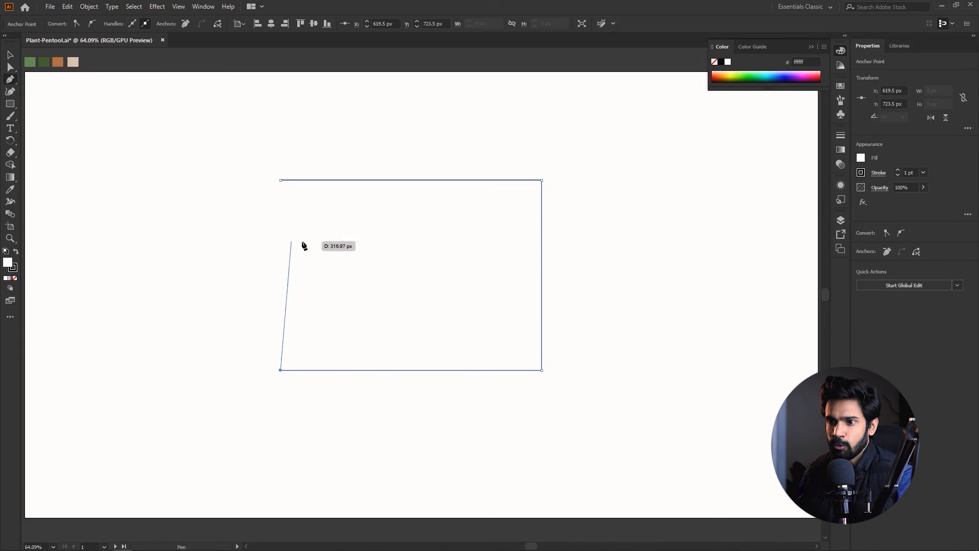
left_click(281, 181)
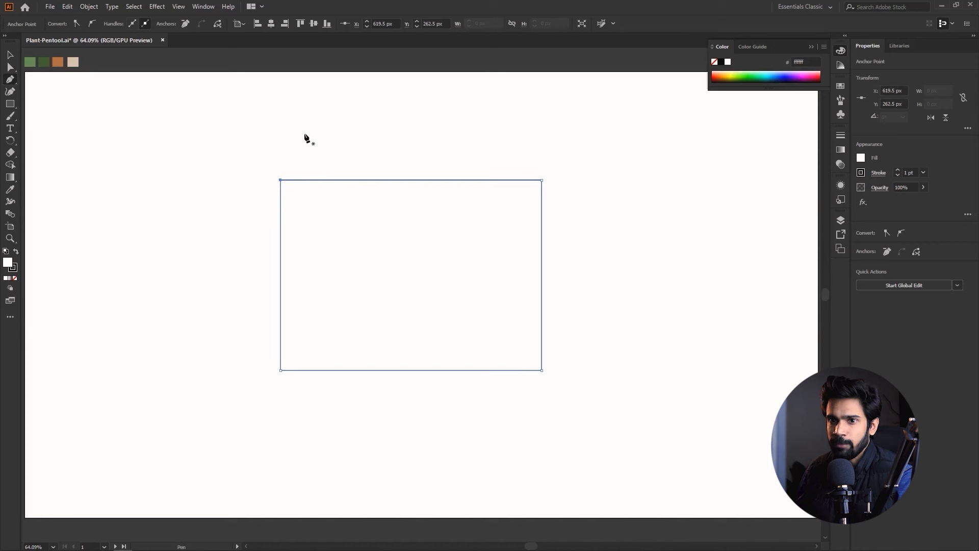
Move the rectangle into the upper-left area of the artboard and deselect it
left_click(11, 55)
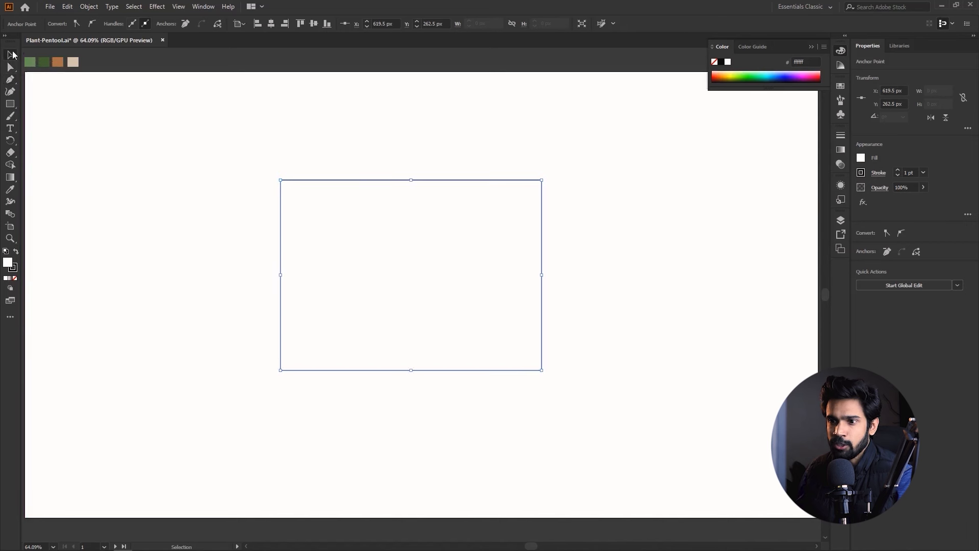
left_click(467, 177)
left_click_drag(452, 232, 352, 201)
left_click_drag(294, 206, 631, 202)
left_click_drag(573, 218, 276, 241)
left_click(348, 124)
key("z")
left_click_drag(412, 222, 461, 282)
key("v")
left_click(350, 225)
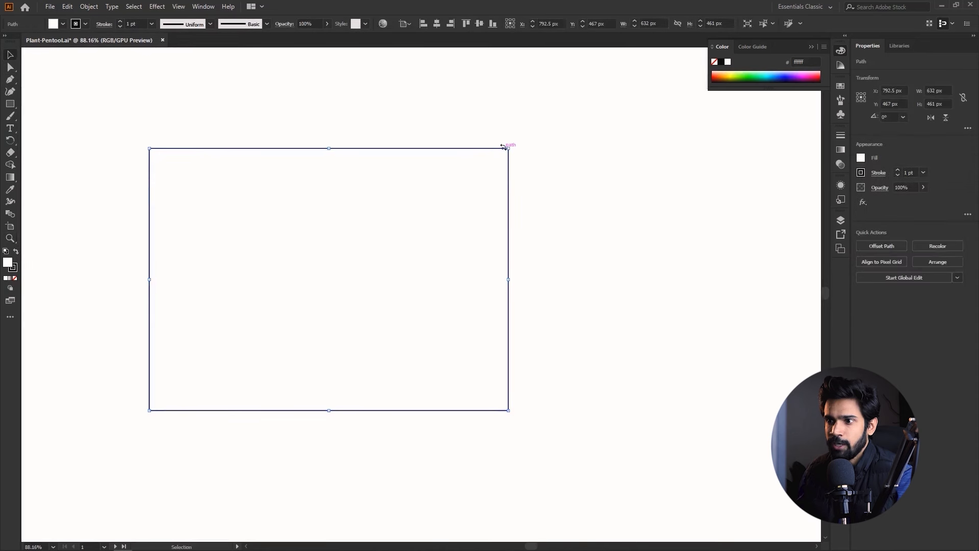
left_click_drag(395, 270, 459, 240)
left_click_drag(471, 185, 249, 155)
left_click(463, 230)
Draw a large irregular closed zigzag shape with straight Pen segments in the empty area beside the rectangle
key("z")
left_click_drag(531, 259, 556, 259)
key("p")
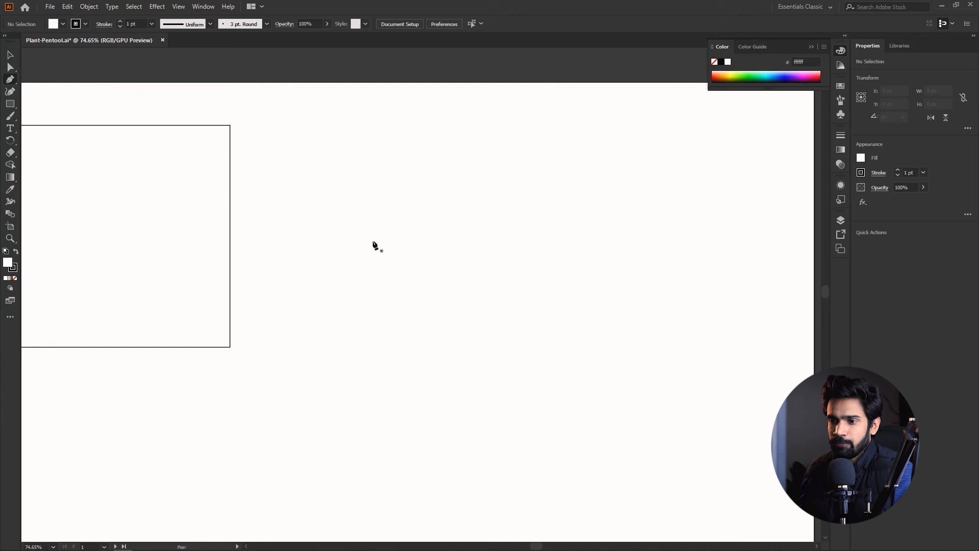
left_click(428, 201)
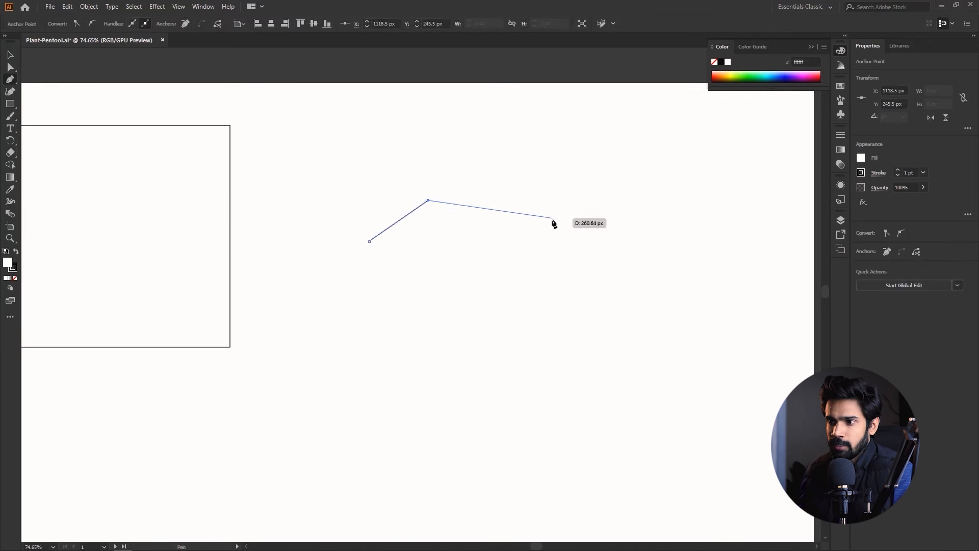
left_click(532, 236)
left_click(624, 192)
left_click(666, 369)
left_click(744, 218)
left_click(785, 419)
left_click(620, 444)
left_click(564, 375)
left_click(413, 459)
left_click(402, 325)
left_click(472, 301)
left_click(475, 258)
left_click(376, 284)
left_click(348, 353)
left_click(323, 303)
left_click(325, 243)
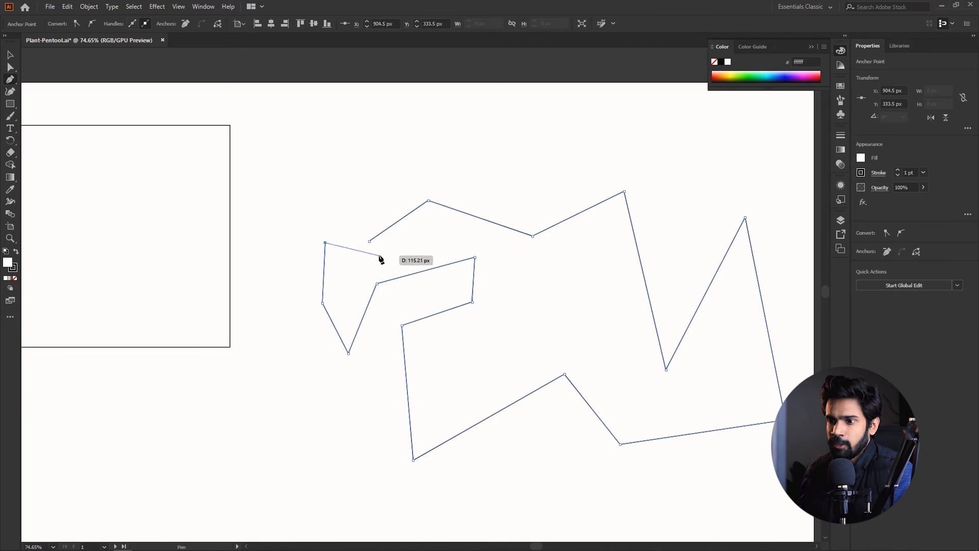
left_click(334, 195)
left_click(292, 174)
left_click(334, 138)
left_click(380, 149)
left_click(365, 201)
left_click(511, 116)
left_click(454, 178)
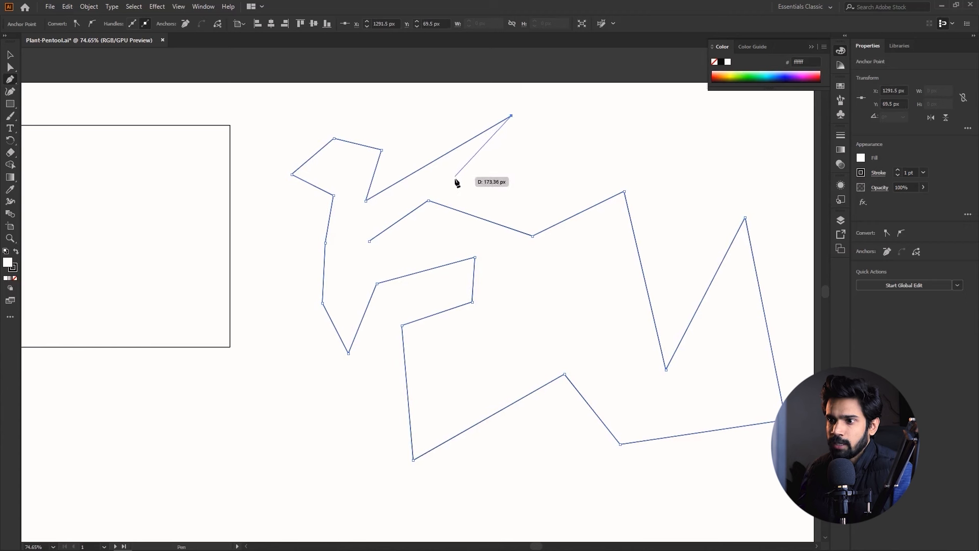
left_click(424, 187)
left_click(369, 210)
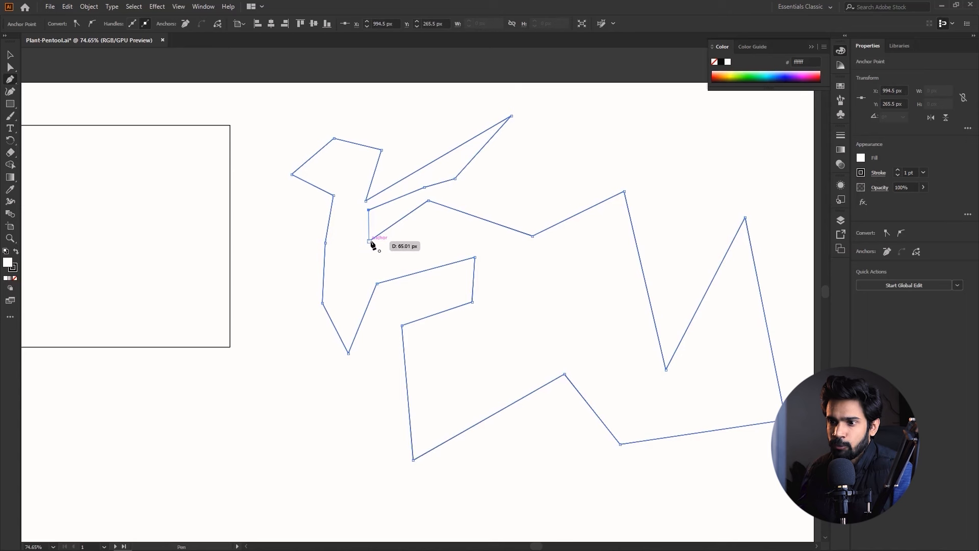
left_click(370, 242)
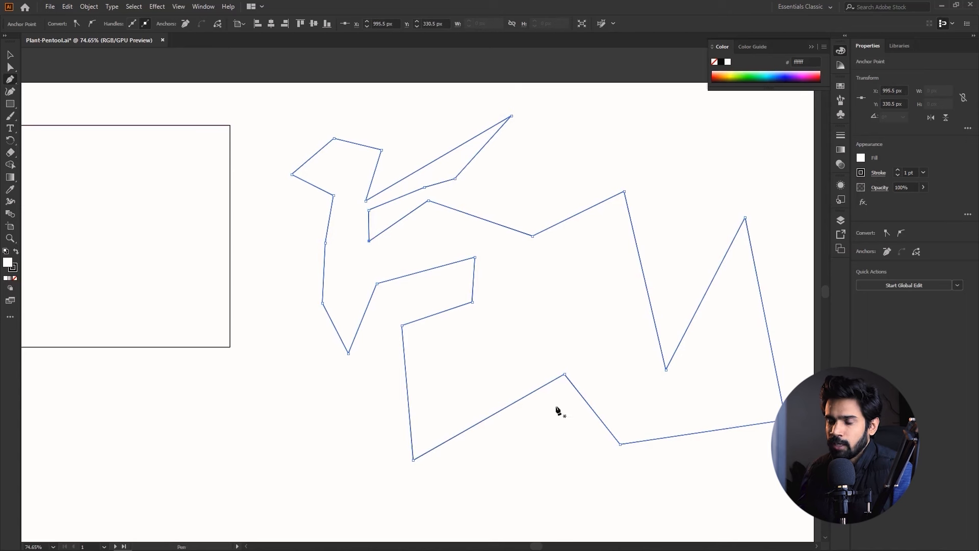
Delete the zigzag shape beside the rectangle
key("v")
key("ctrl+0")
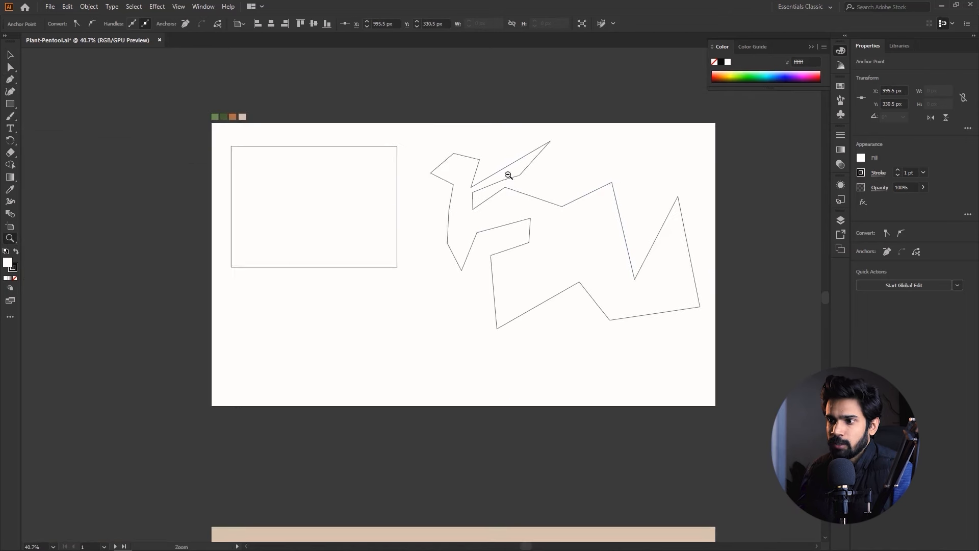
left_click(537, 265)
key("Delete")
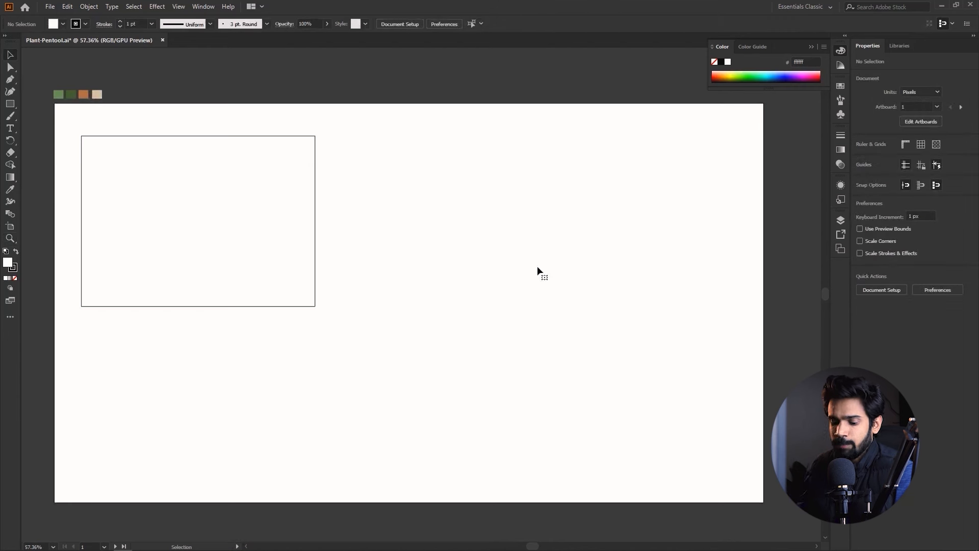
Draw a closed nine-cornered polygon about 697 by 383 px with straight Pen segments beside the rectangle
key("p")
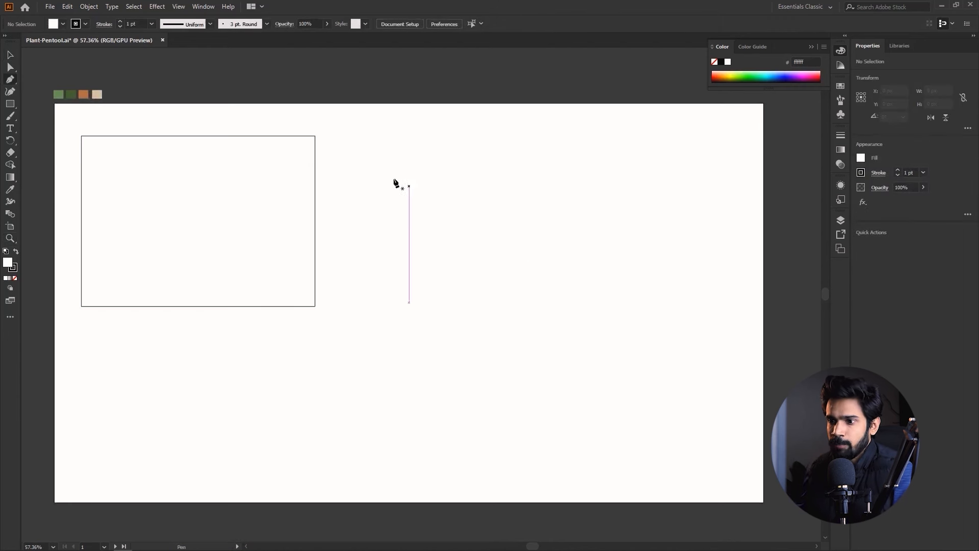
left_click(402, 225)
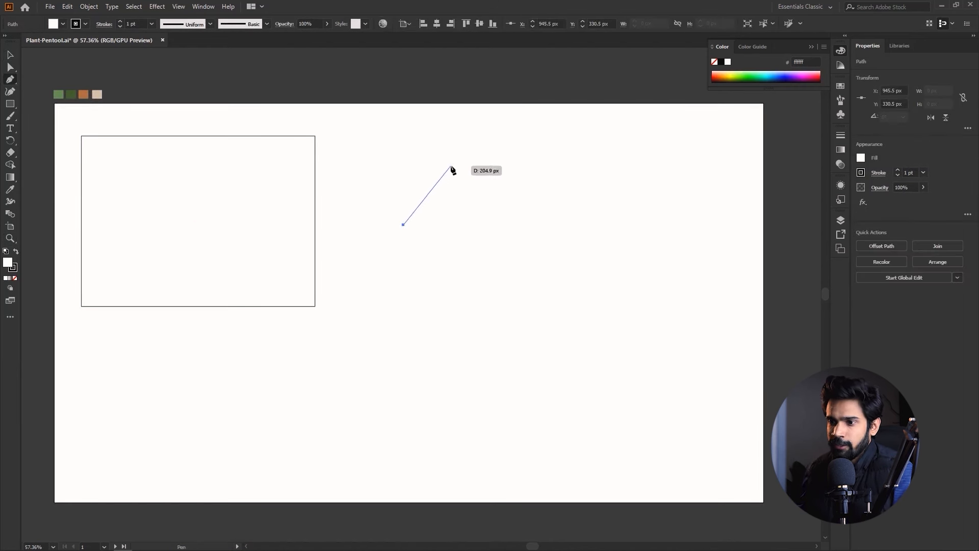
left_click(450, 165)
left_click(527, 154)
left_click(568, 218)
left_click(661, 253)
left_click(575, 264)
left_click(498, 295)
left_click(489, 241)
left_click(433, 258)
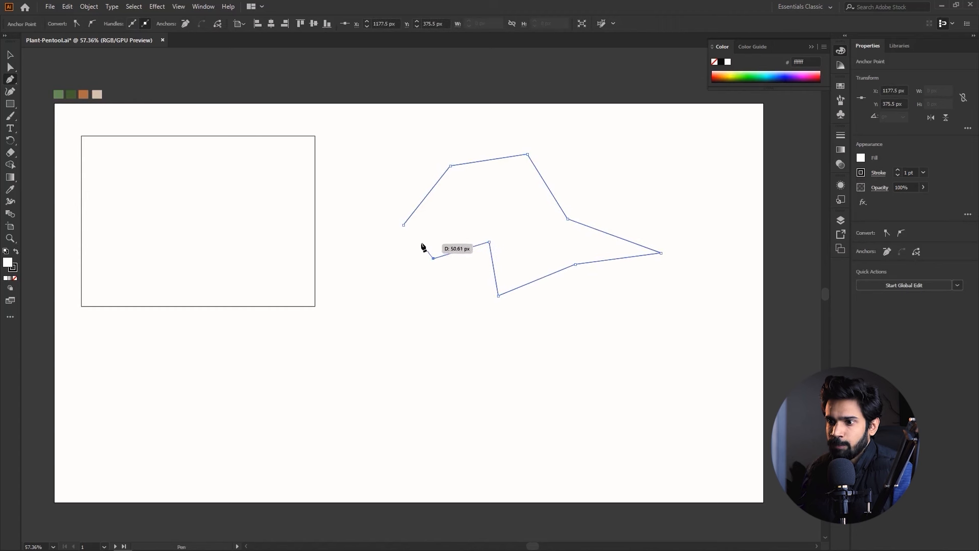
left_click(403, 225)
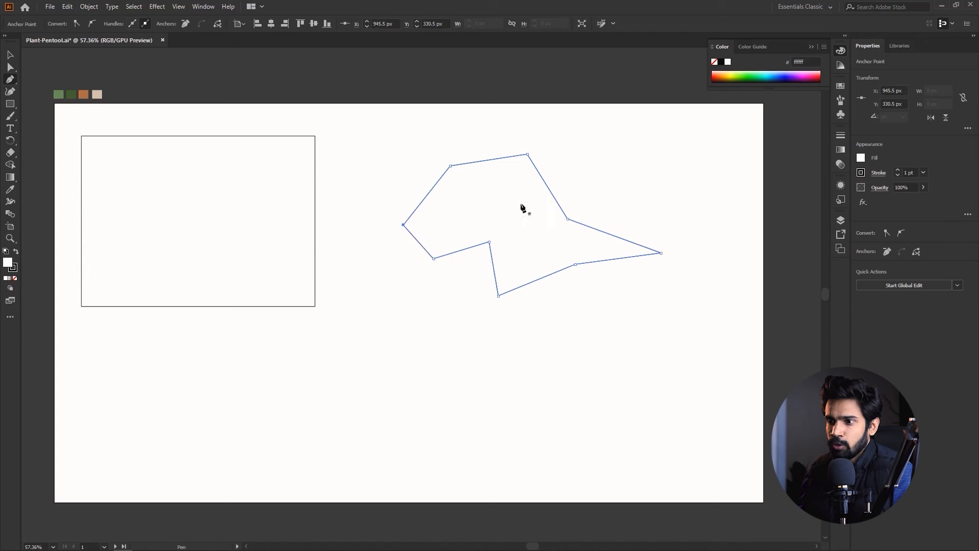
Move the nine-cornered polygon closer to the rectangle, to about X 1189 px, Y 359 px
key("v")
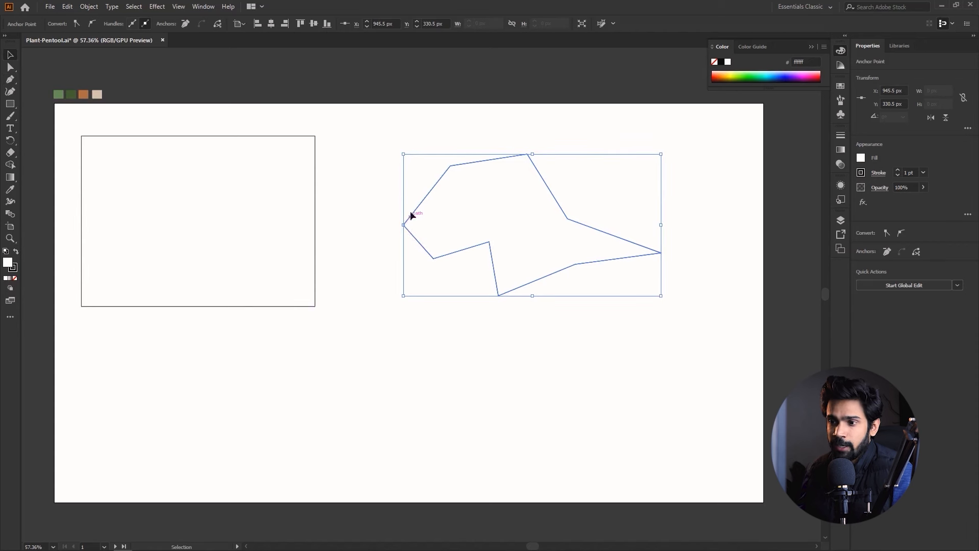
mouse_move(423, 200)
left_mouse_down()
mouse_move(482, 175)
mouse_move(433, 207)
left_mouse_up()
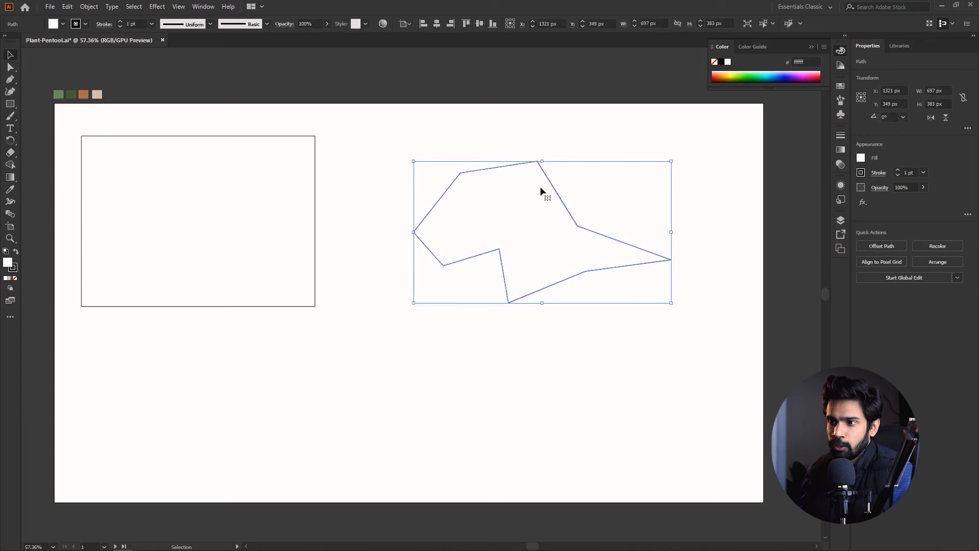
left_click_drag(546, 289, 497, 288)
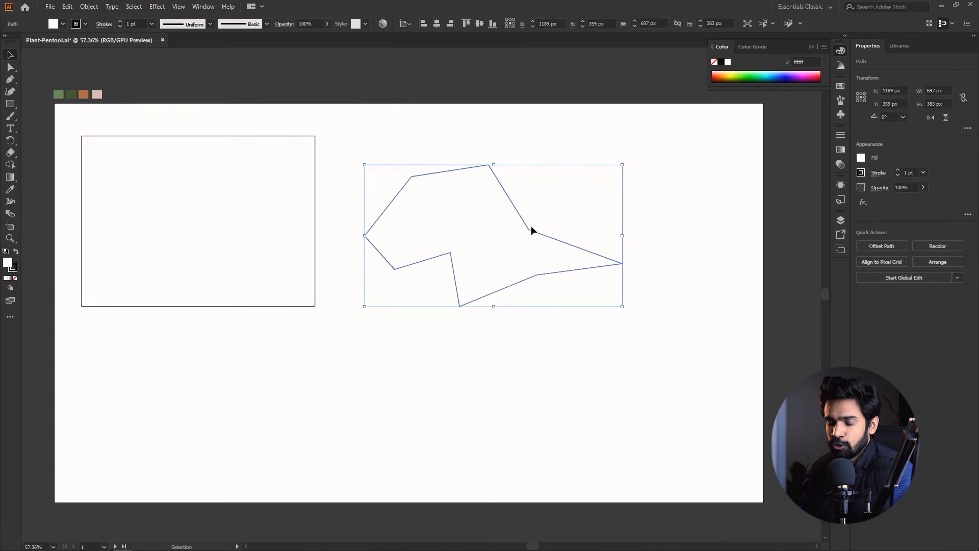
Fill the nine-cornered polygon with blue 0d2bbf and deselect it
double_click(7, 263)
left_click_drag(506, 238, 506, 229)
left_click(621, 201)
left_click(698, 223)
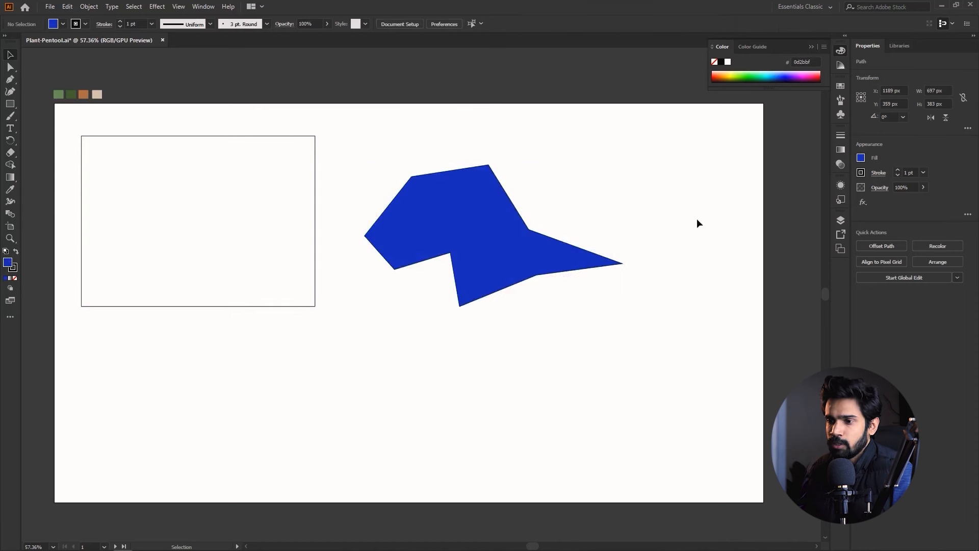
Delete the blue polygon, keeping the outlined rectangle
left_click(309, 232)
left_click(533, 226)
left_click(438, 255)
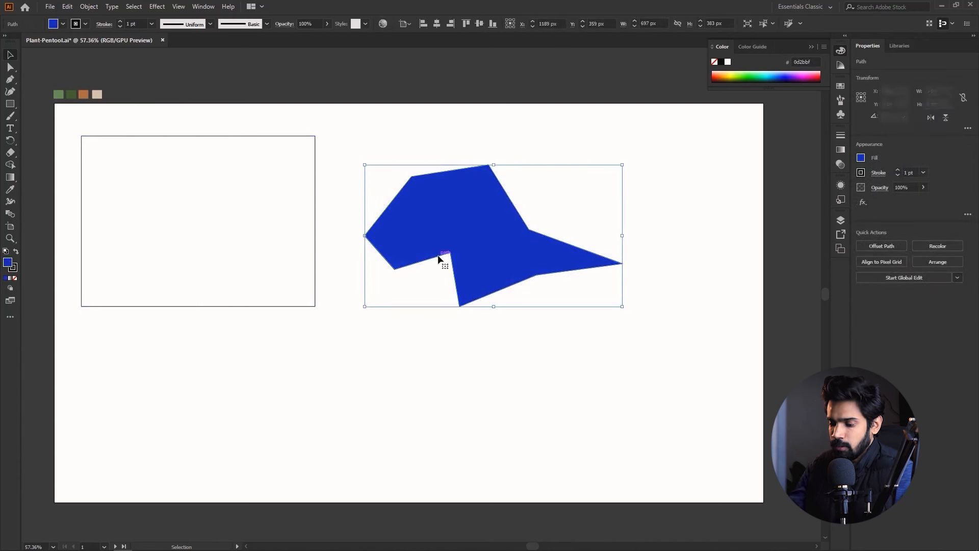
key("Delete")
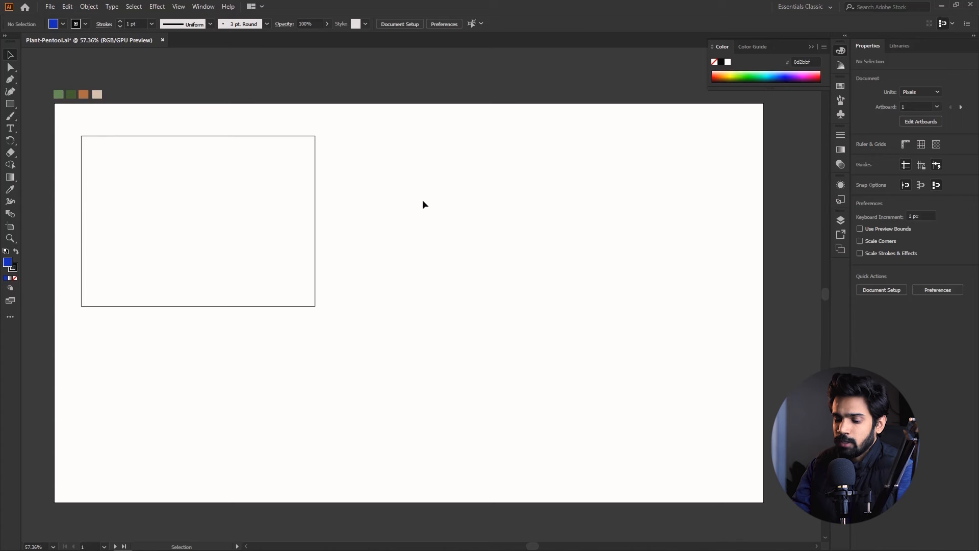
Draw a blue square about 485 by 485 px with the Rectangle tool beside the outlined rectangle
key("p")
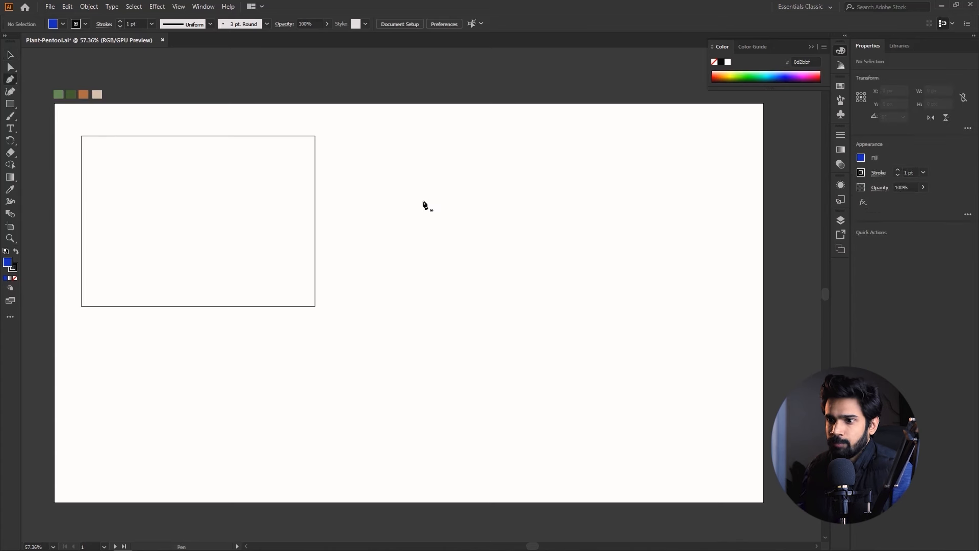
key("v")
left_click(9, 105)
left_click_drag(415, 140, 594, 320)
Delete the blue square and reactivate the Pen tool
key("v")
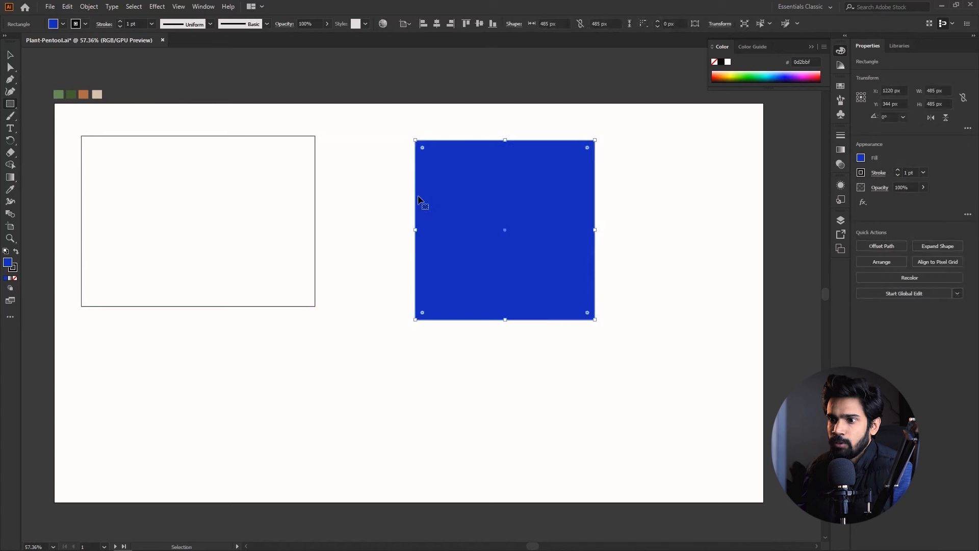
key("Delete")
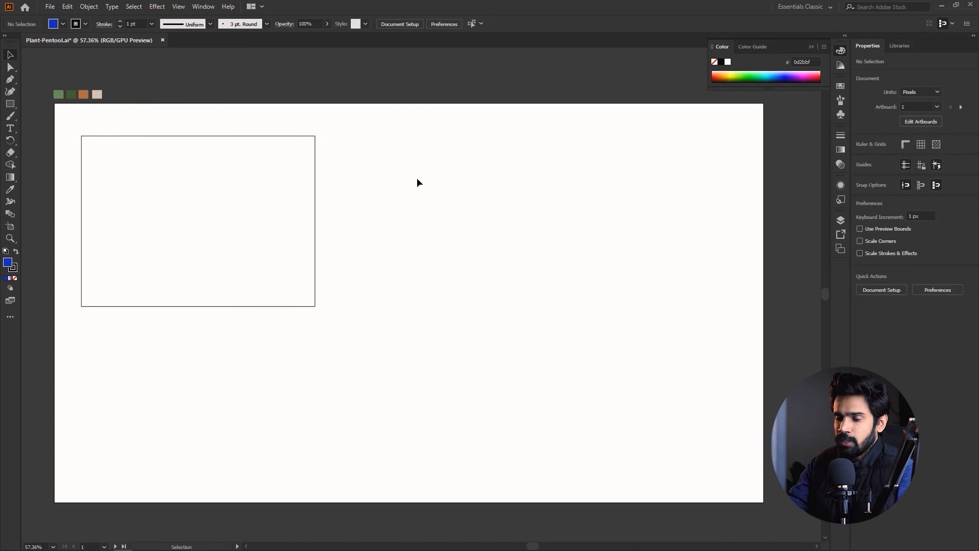
key("p")
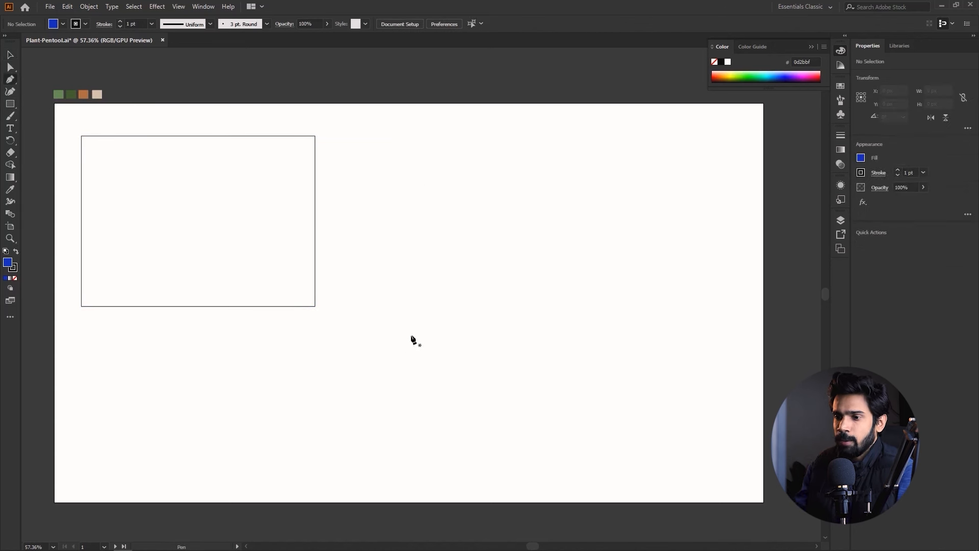
Try a straight horizontal Pen segment about 571 px long beside the outlined rectangle
left_click(416, 237)
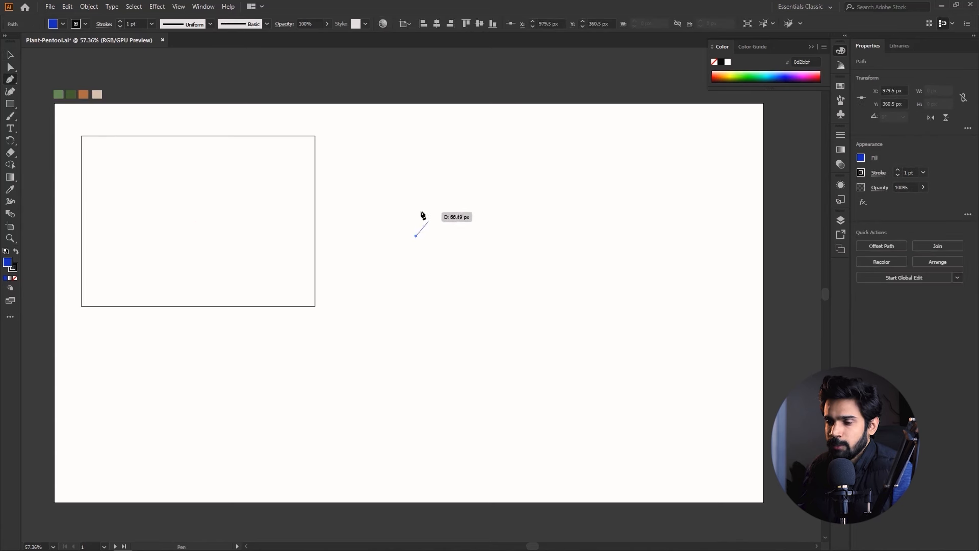
key("ctrl+z")
left_click(404, 239)
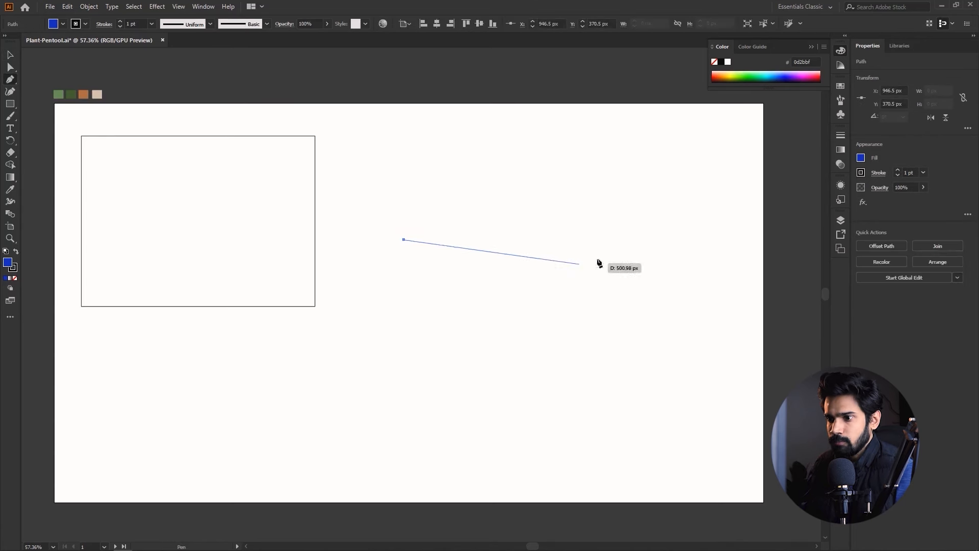
left_click(615, 240)
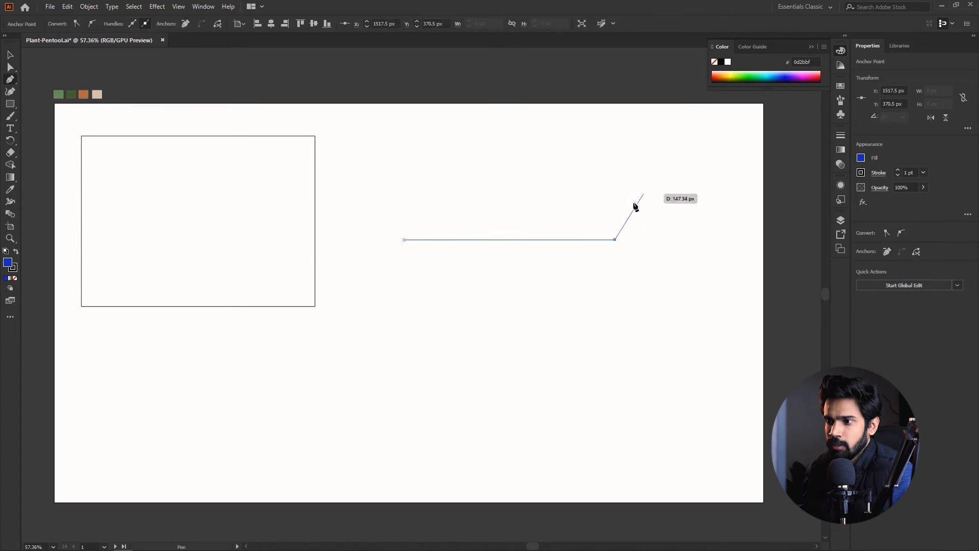
key("ctrl+z")
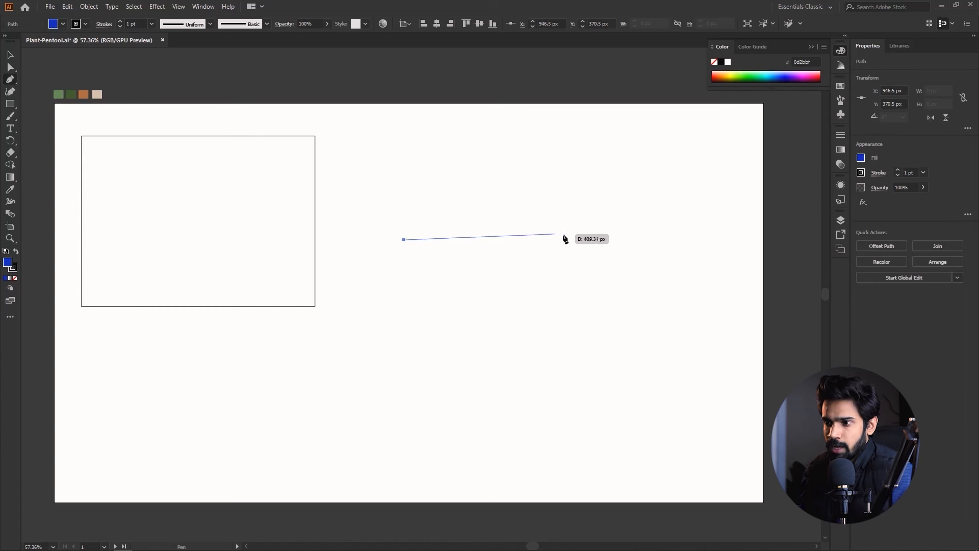
Try a curved Pen segment by pulling direction handles out of the line's end anchor, and undo the path
left_click(618, 239)
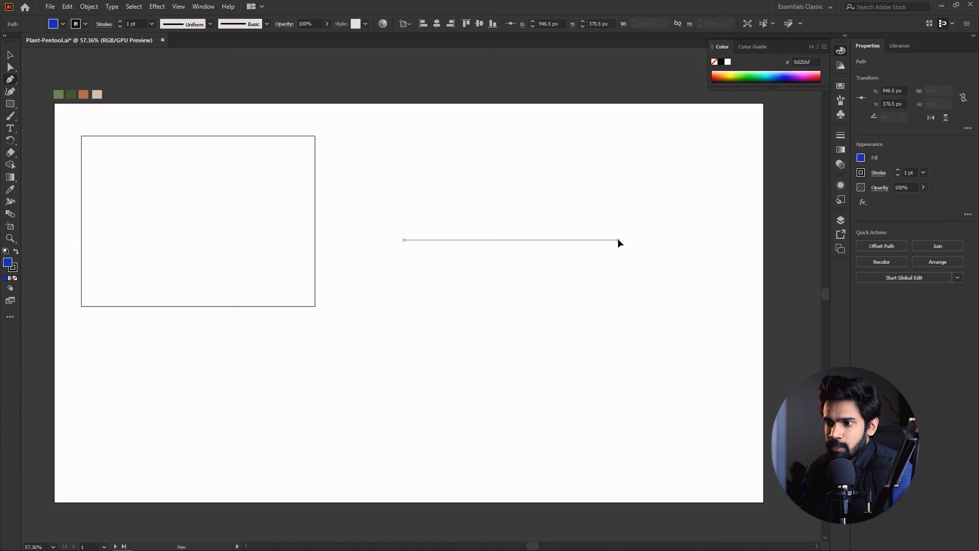
left_click_drag(618, 240, 729, 277)
key("ctrl+z")
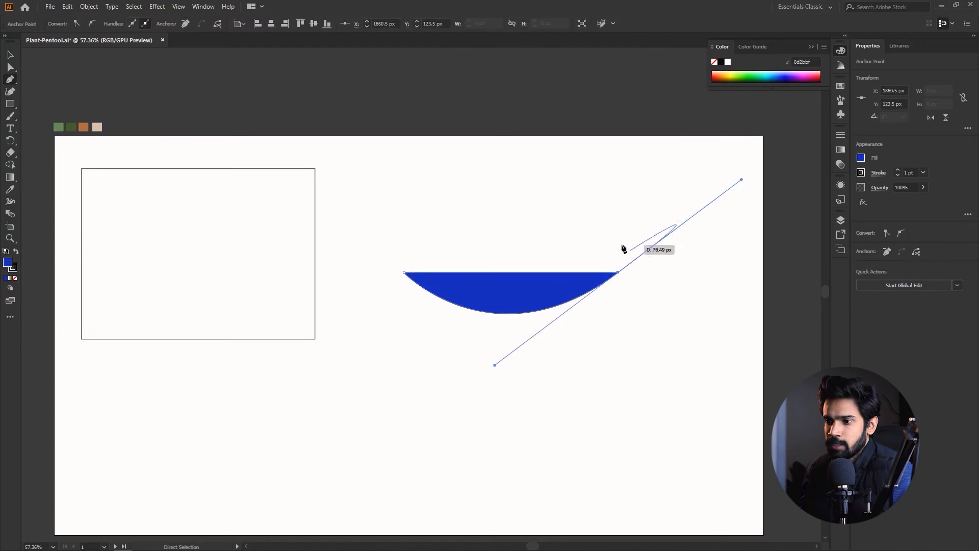
key("ctrl+z")
key("ctrl+z")
Draw a closed four-sided blue shape about 500 by 313 px with the Pen tool beside the outlined rectangle and deselect it
left_click(390, 232)
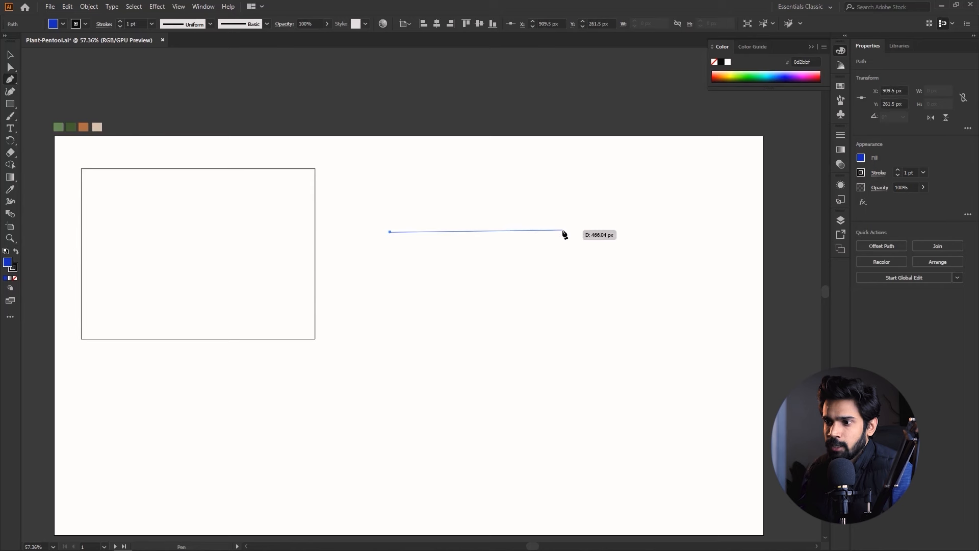
left_click(563, 230)
left_click(570, 345)
left_click(384, 335)
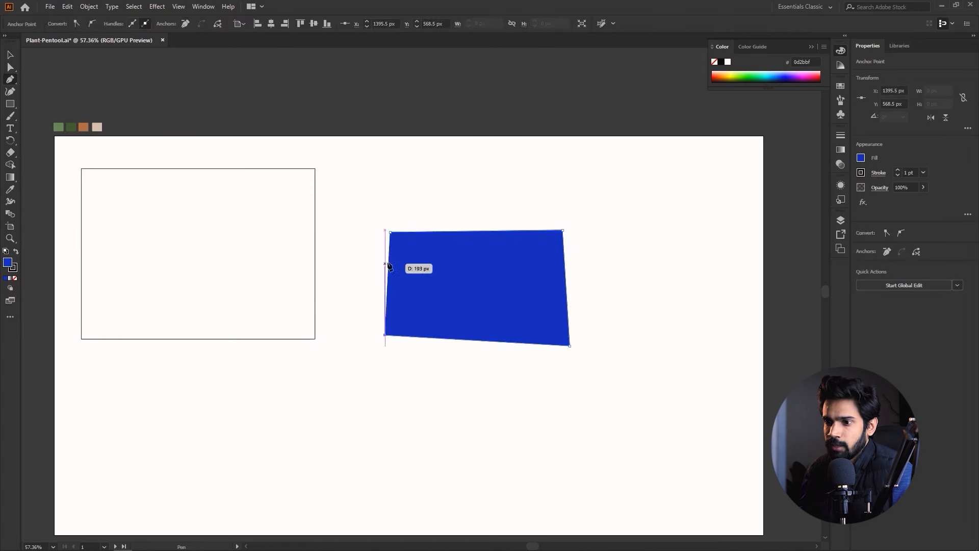
left_click(390, 232)
left_click(587, 189, "ctrl")
Delete the blue four-sided shape and reactivate the Pen tool
left_click(442, 326)
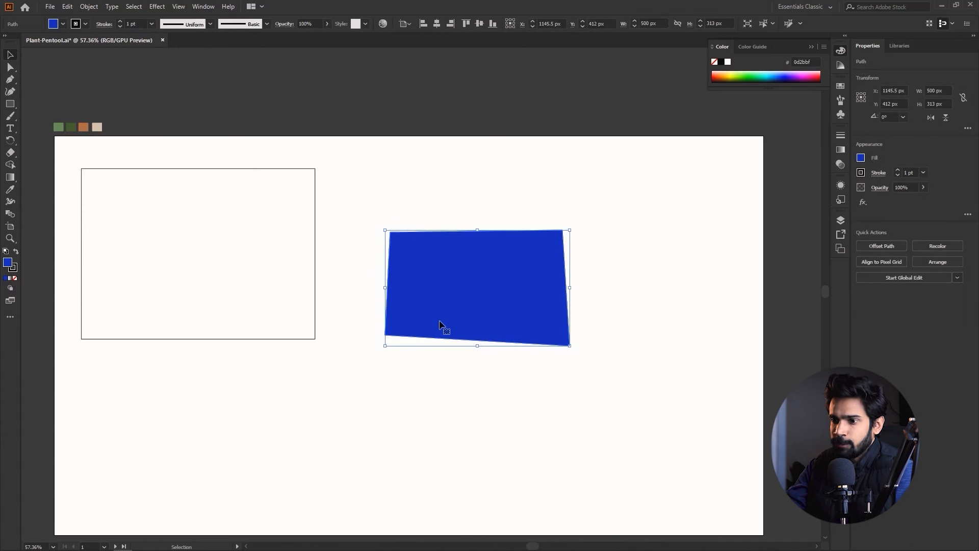
key("Delete")
key("p")
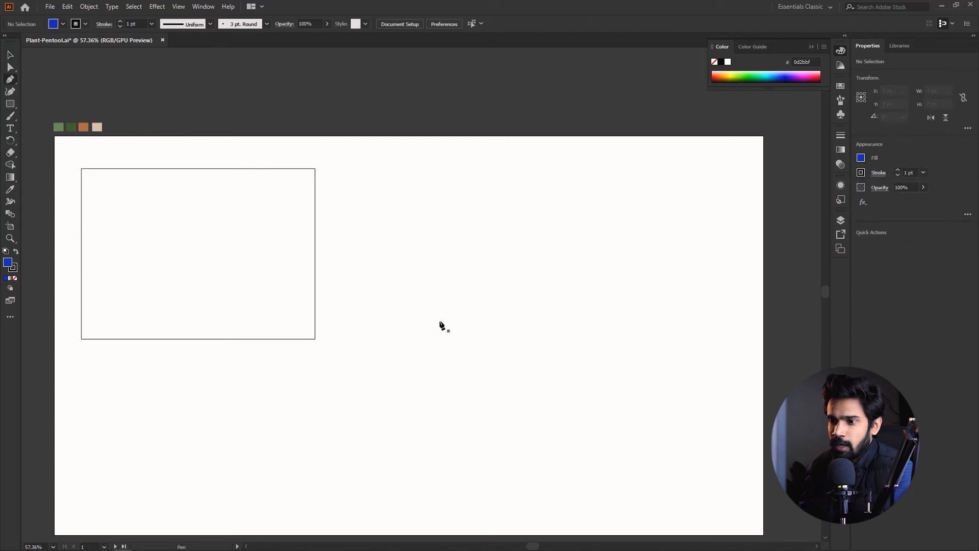
Try bending a horizontal Pen segment into a curve by pulling its end anchor's handle diagonally upward, and undo it
left_click(414, 277)
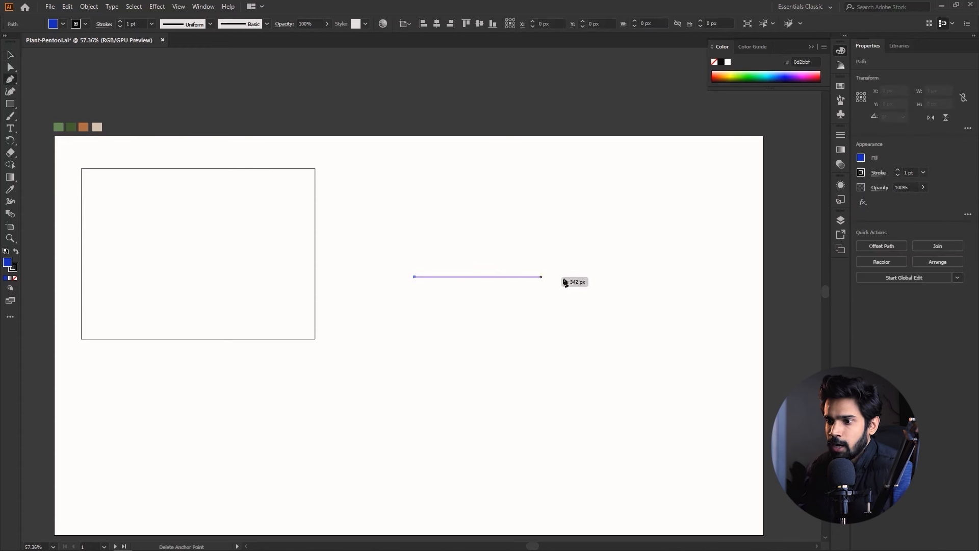
left_click(605, 278, "shift")
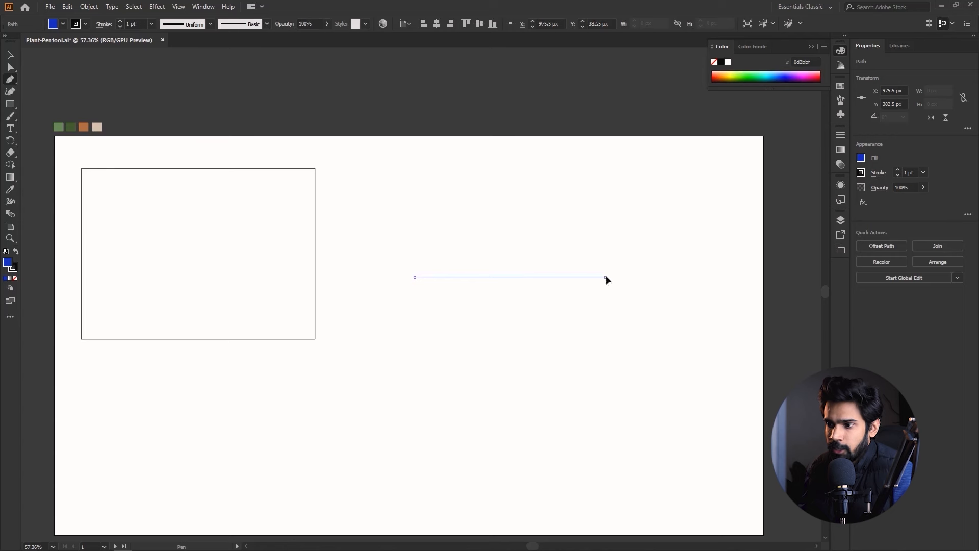
left_click_drag(606, 276, 701, 164)
key("ctrl+z")
key("ctrl+z")
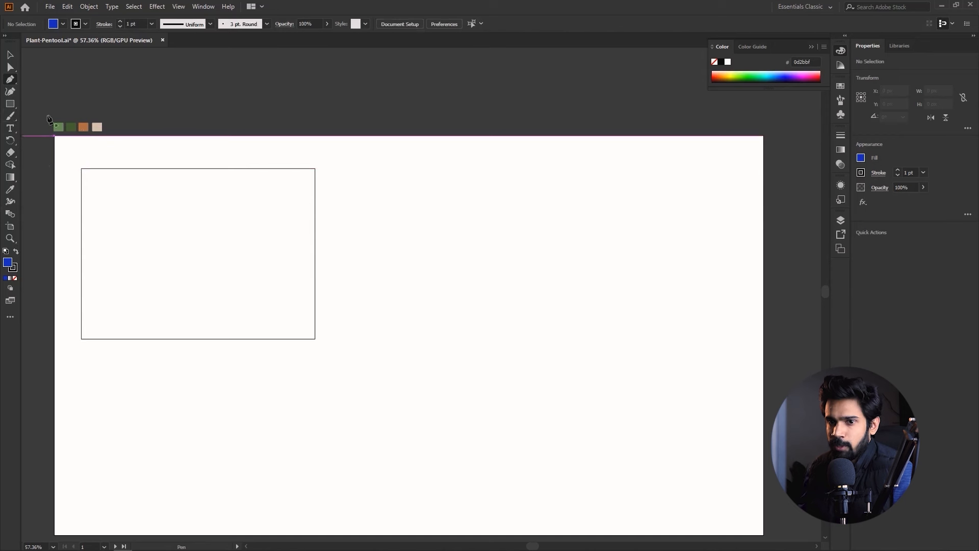
Draw a circle about 391 by 391 px with the Ellipse tool beside the outlined rectangle
left_click_drag(9, 109, 39, 112)
left_click_drag(453, 253, 561, 347)
key("v")
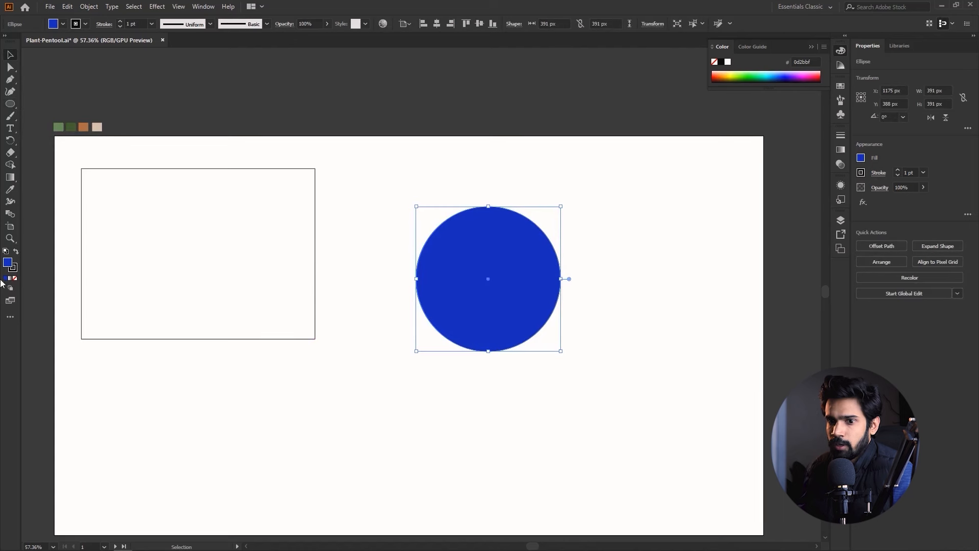
Fill the circle with yellow ffdf22 and deselect it
double_click(7, 264)
left_click_drag(529, 305, 519, 303)
left_click_drag(491, 235, 485, 196)
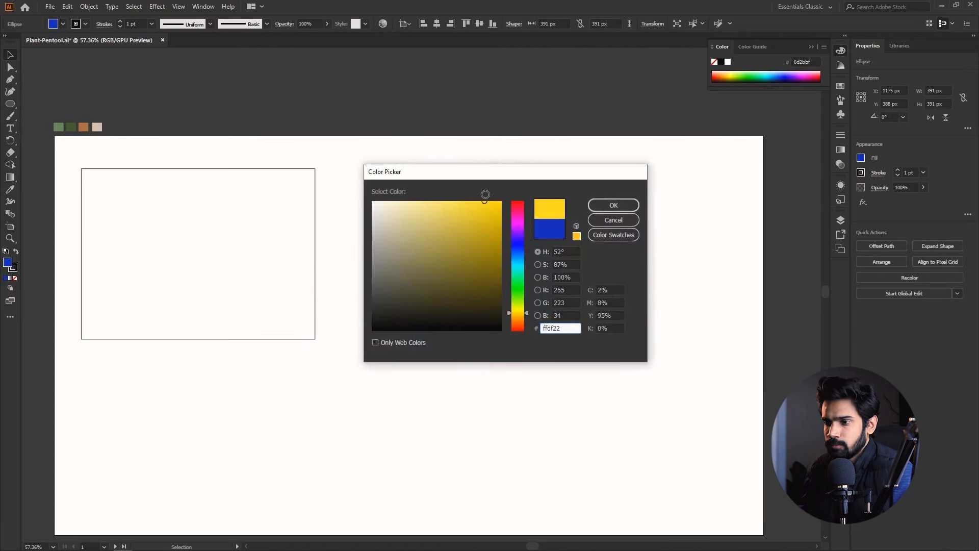
left_click(634, 206)
left_click(658, 198)
left_click(466, 324)
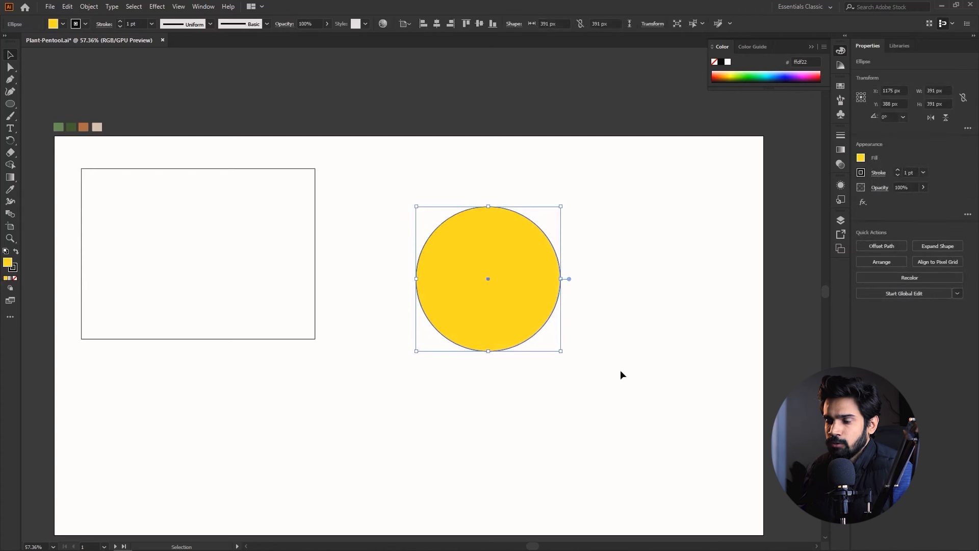
left_click(611, 403)
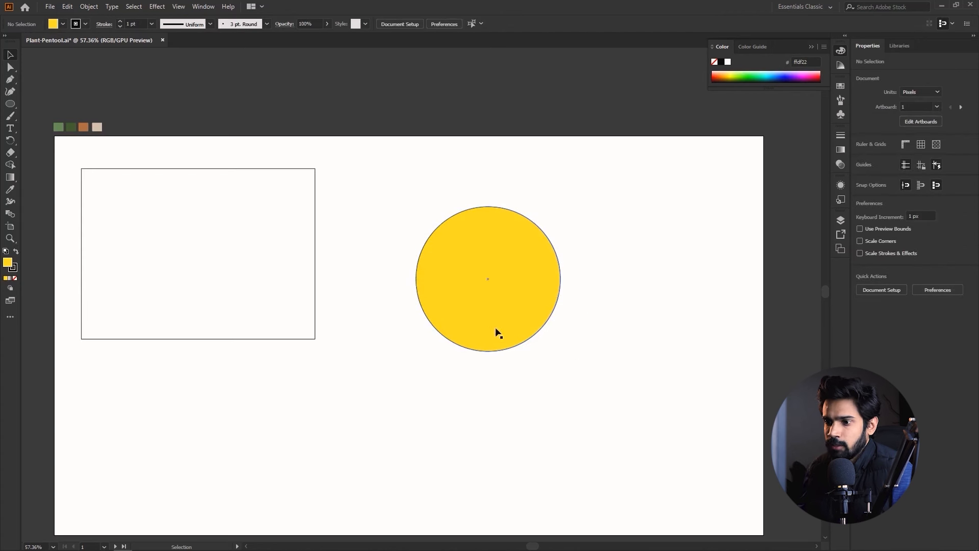
Start a Pen path with one anchor point below the yellow circle
left_click_drag(511, 320, 528, 375)
key("z")
left_click_drag(10, 79, 114, 84)
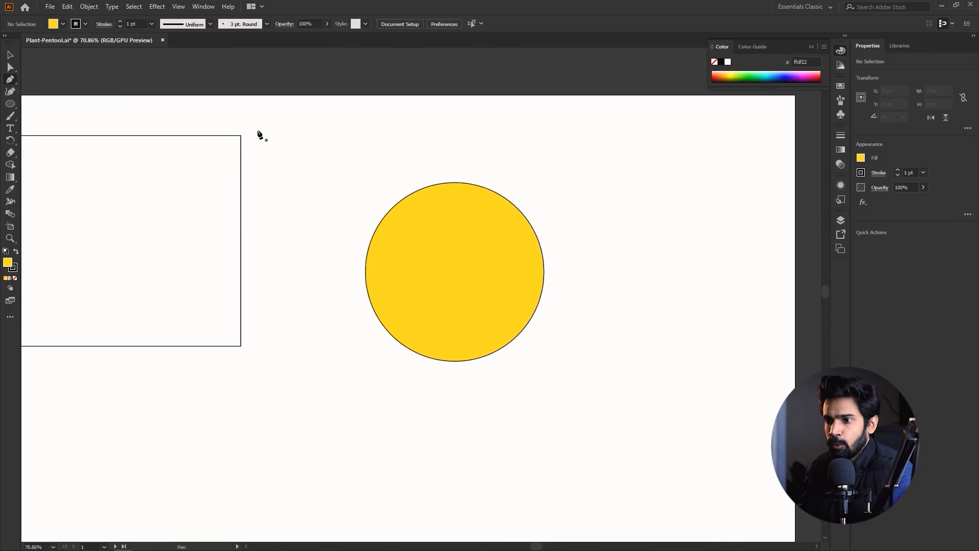
scroll(413, 327, "down", 2)
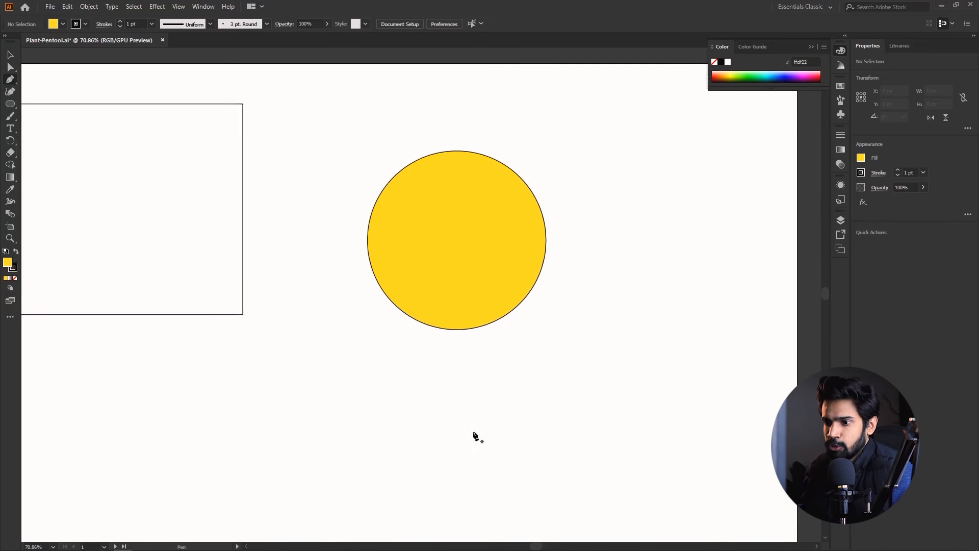
left_click(393, 384)
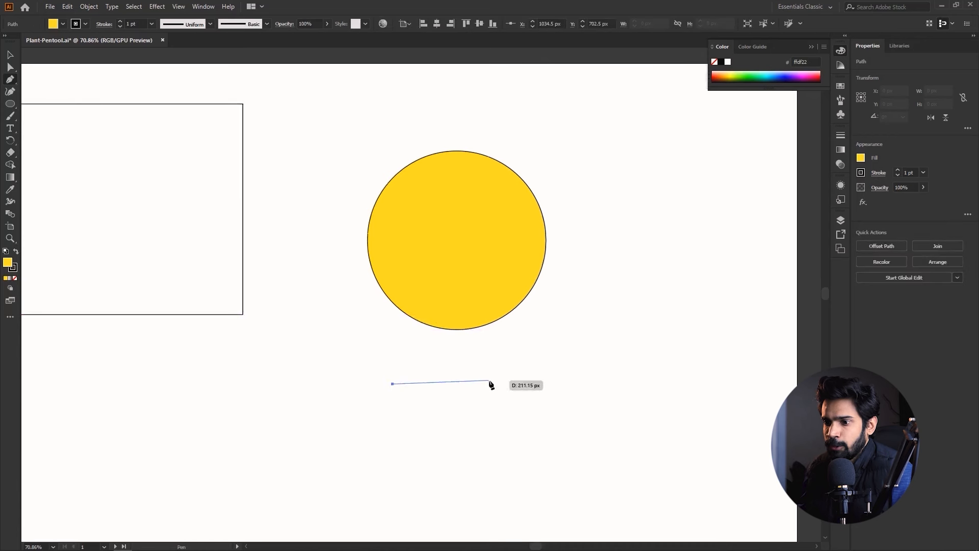
Try different handle directions and lengths on a curved second anchor level with the first, and undo that anchor
left_click(516, 383)
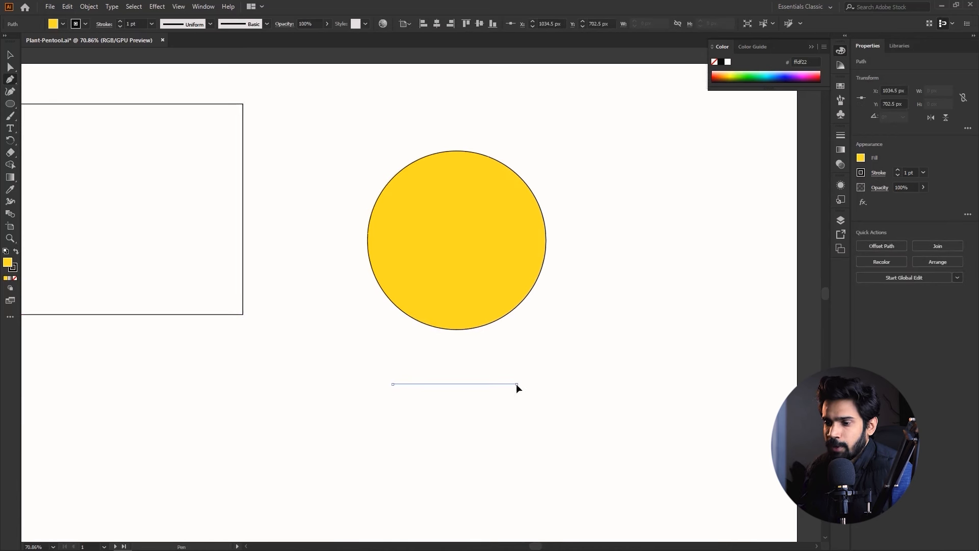
left_click_drag(516, 381, 580, 309)
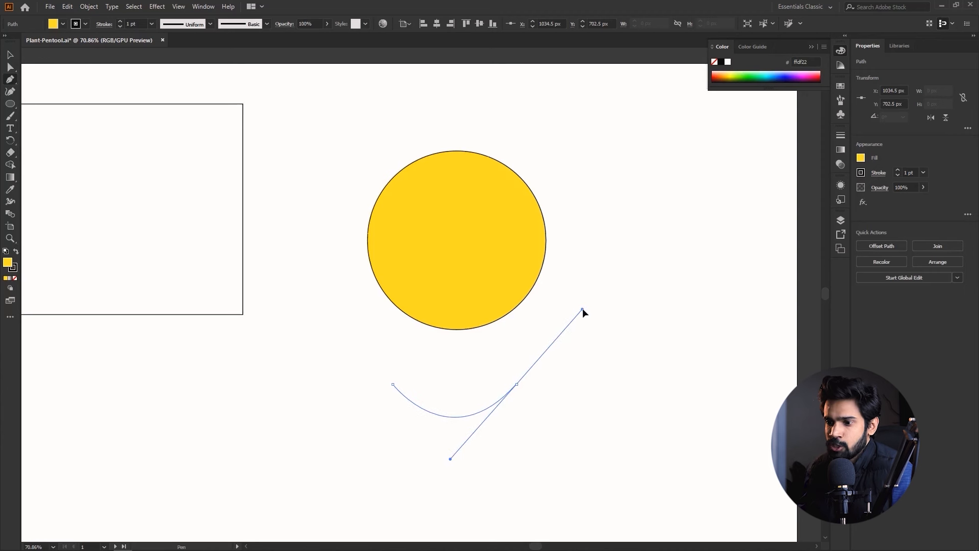
left_click_drag(583, 309, 637, 264)
left_click_drag(600, 232, 578, 310)
key("ctrl+z")
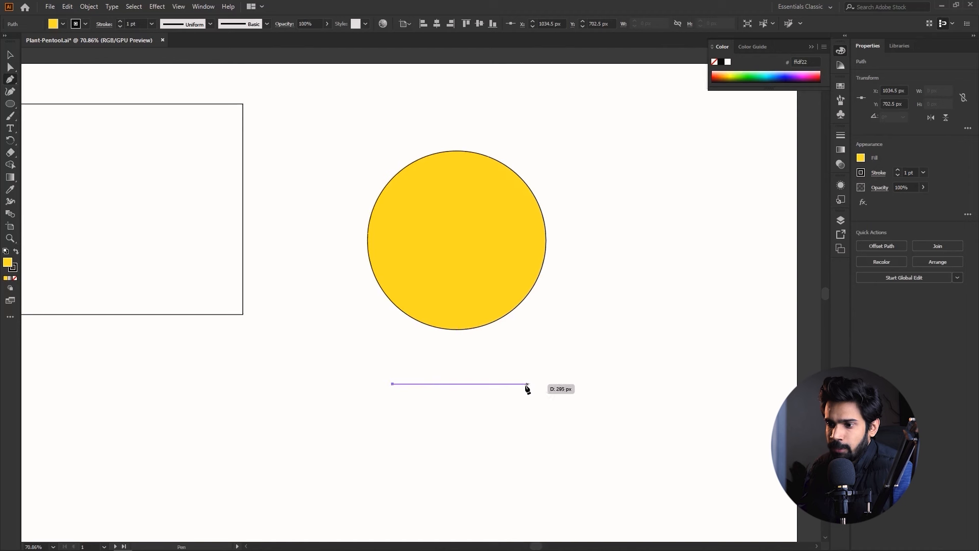
Draw a closed crescent smile about 237 by 57 px, removing the second anchor's outgoing handle before closing it with a shallower curve
left_click_drag(500, 383, 559, 324)
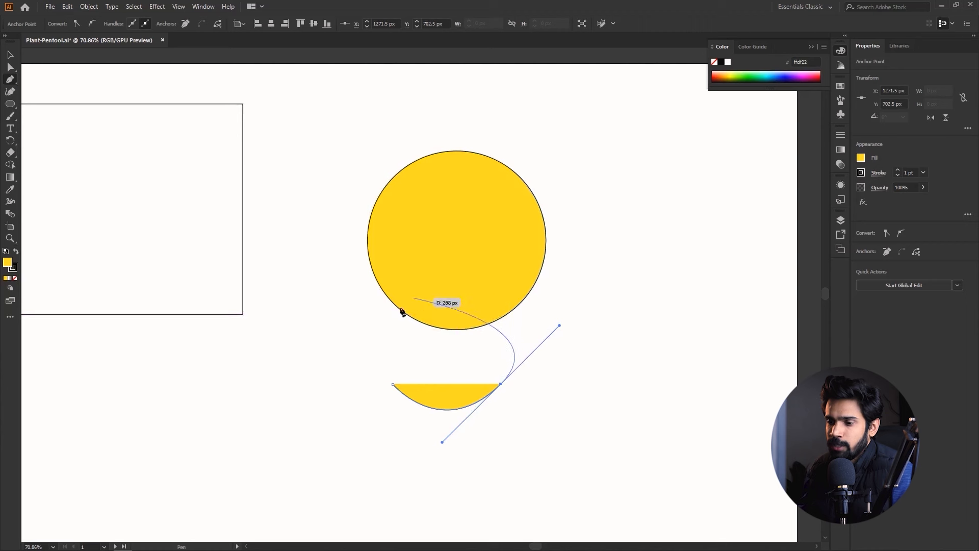
left_click(501, 385)
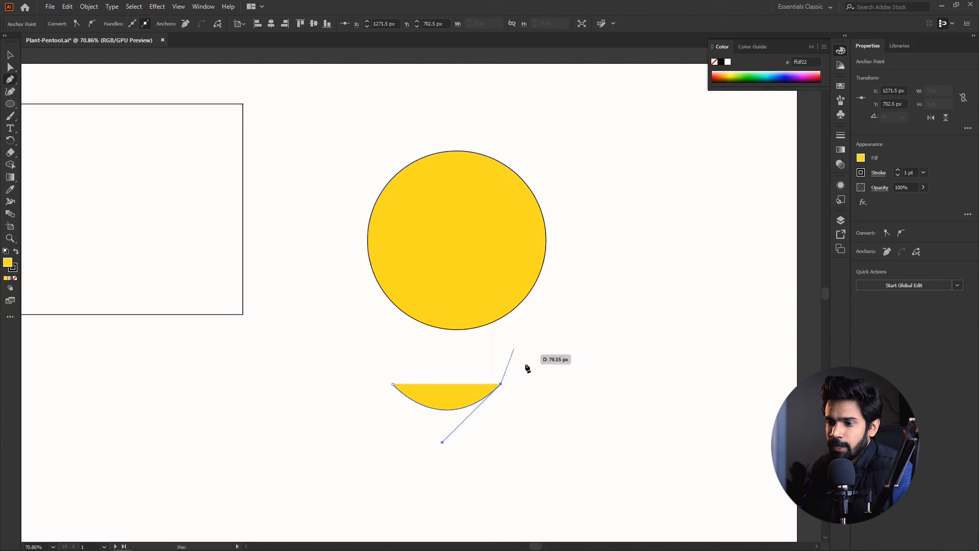
key("ctrl+z")
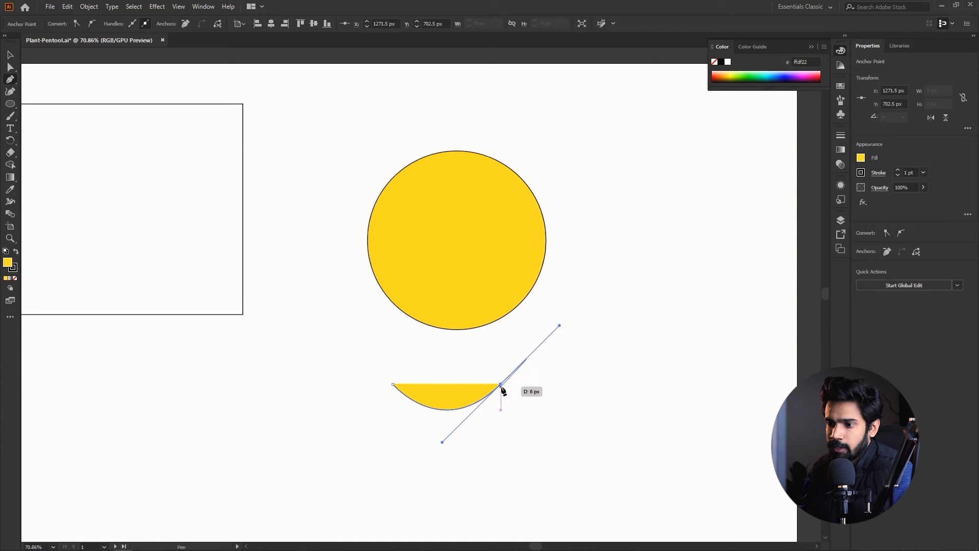
left_click_drag(503, 388, 502, 392)
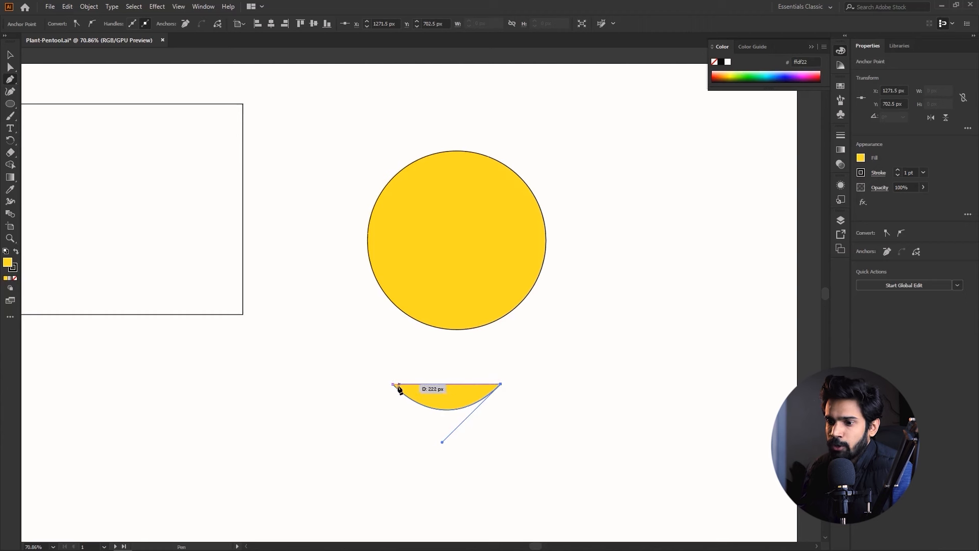
left_click_drag(393, 383, 336, 351)
key("v")
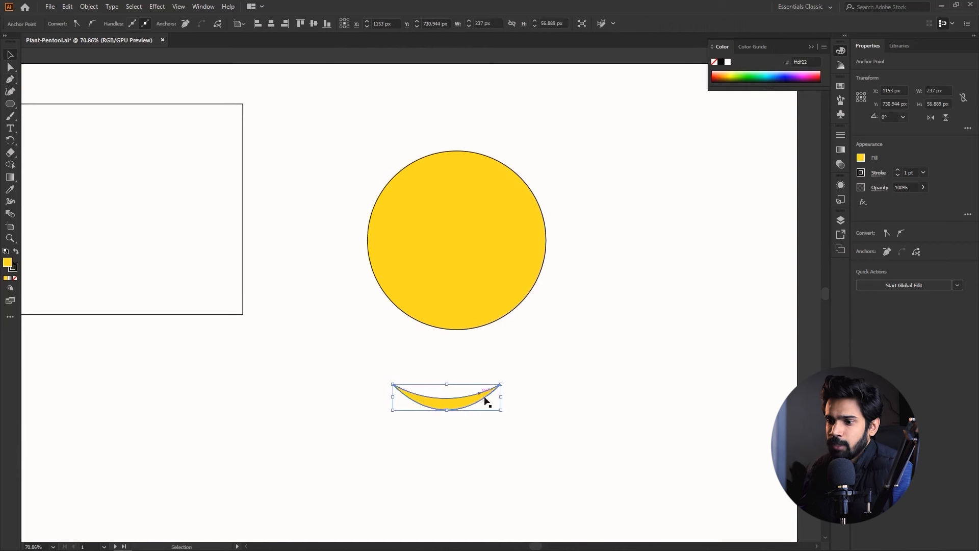
Fill the crescent smile with near-black 191919 and deselect it
double_click(11, 262)
type("191919")
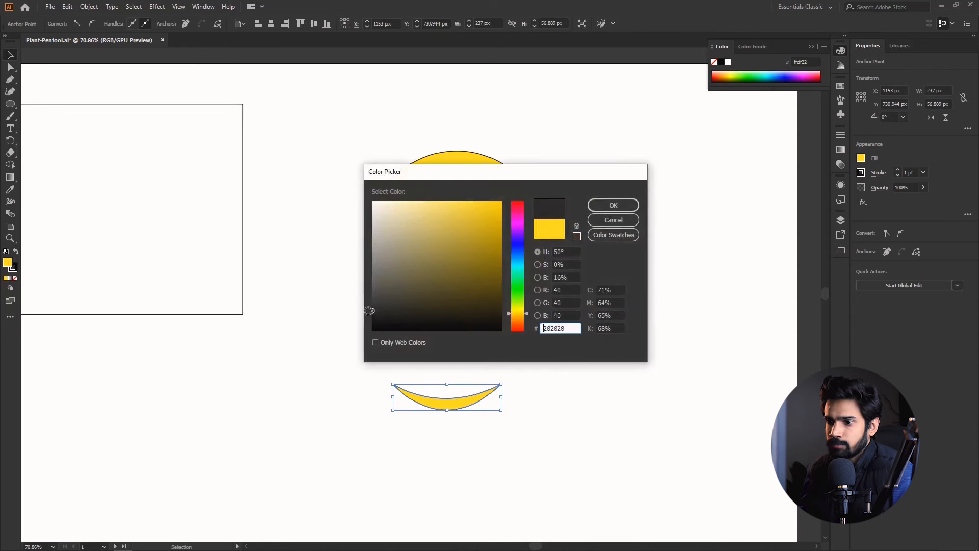
left_click(612, 205)
left_click(574, 268)
Place the smile on the lower part of the yellow circle and align both shapes by their horizontal centres
left_click_drag(483, 390, 491, 288)
left_click(573, 358)
left_click_drag(436, 224, 436, 224)
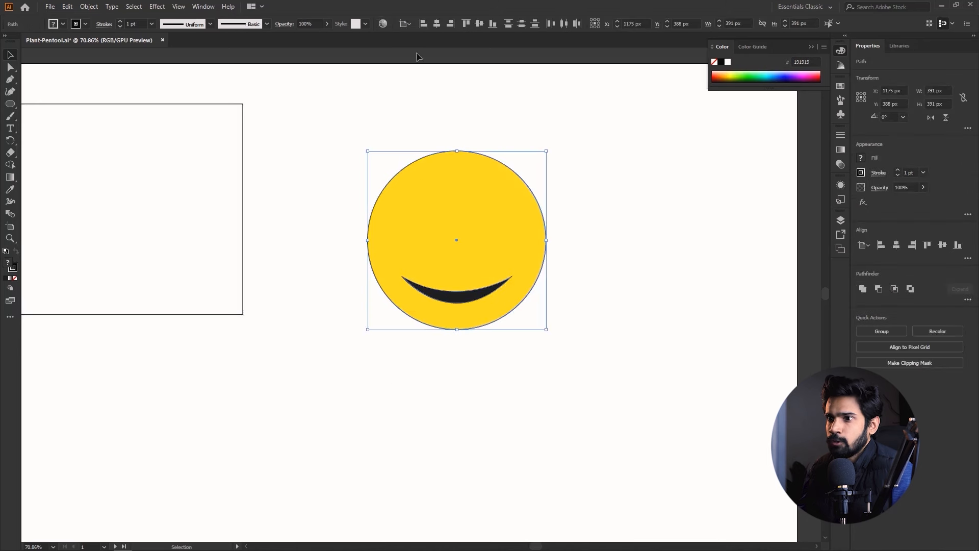
left_click(438, 23)
Move the circle and smile together a little farther from the outlined rectangle and deselect them
left_click_drag(398, 288, 531, 295)
left_click(619, 418)
left_click(491, 300)
left_click(623, 313)
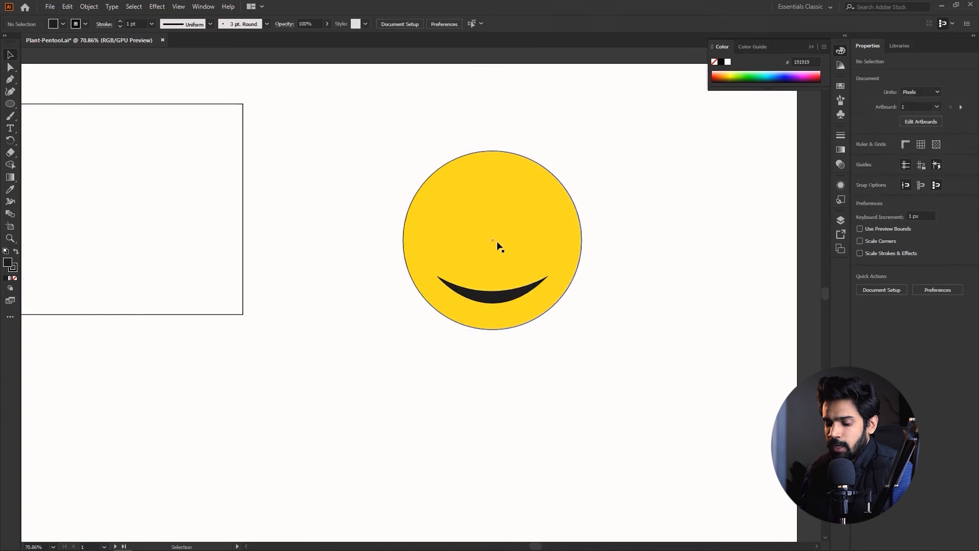
Draw a dark circular eye about 60 by 60 px on the face and copy it horizontally by about 110 px
key("m")
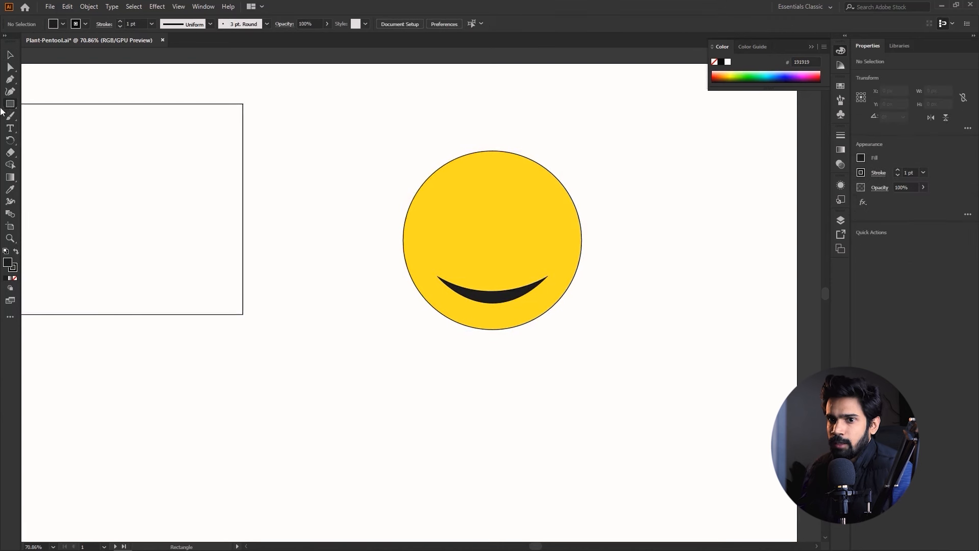
left_click_drag(12, 109, 47, 105)
left_click_drag(452, 196, 532, 220)
key("v")
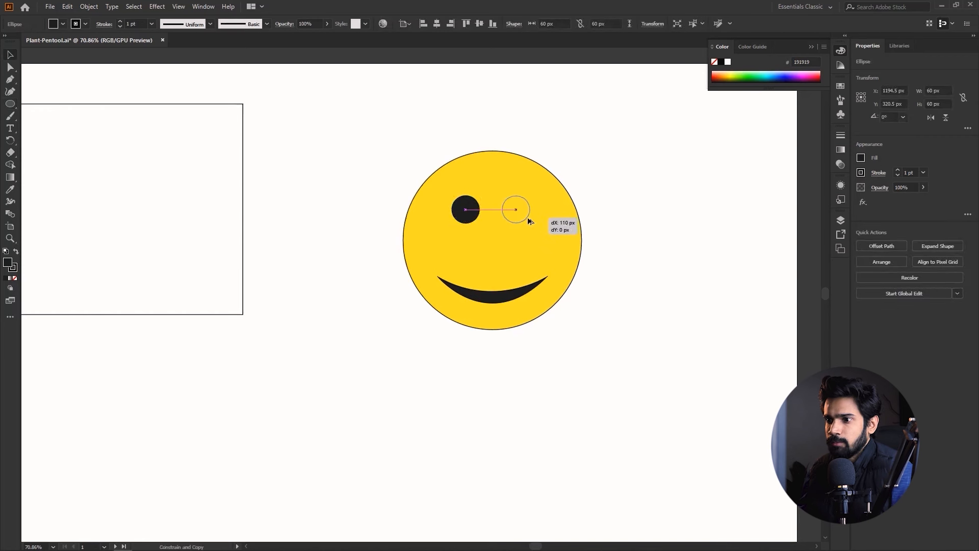
Select both dark eyes on the yellow face and group them
left_click(472, 213, "shift")
key("a")
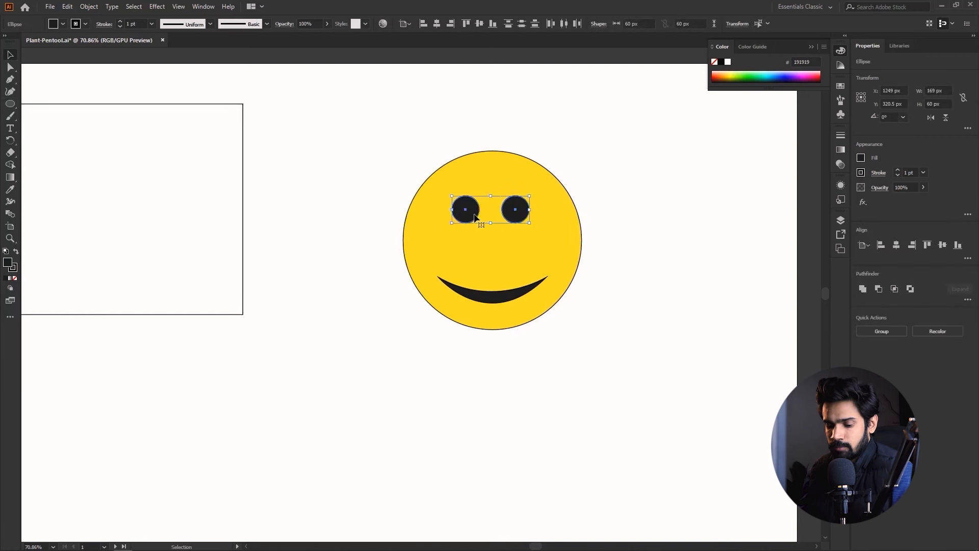
key("v")
Align the grouped eyes, the smile and the yellow circle by their horizontal centres relative to the selection, and deselect them
left_click(561, 135)
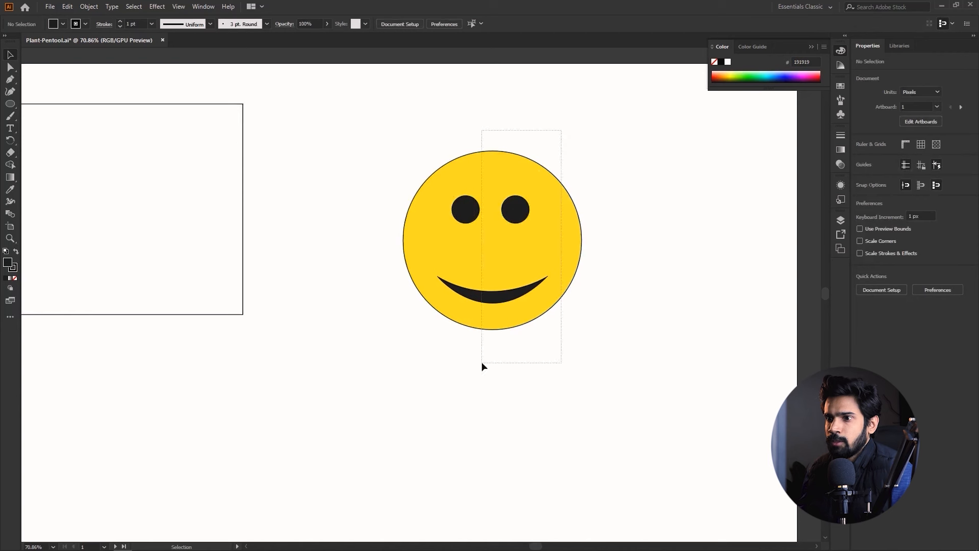
left_click_drag(481, 362, 481, 363)
left_click(400, 23)
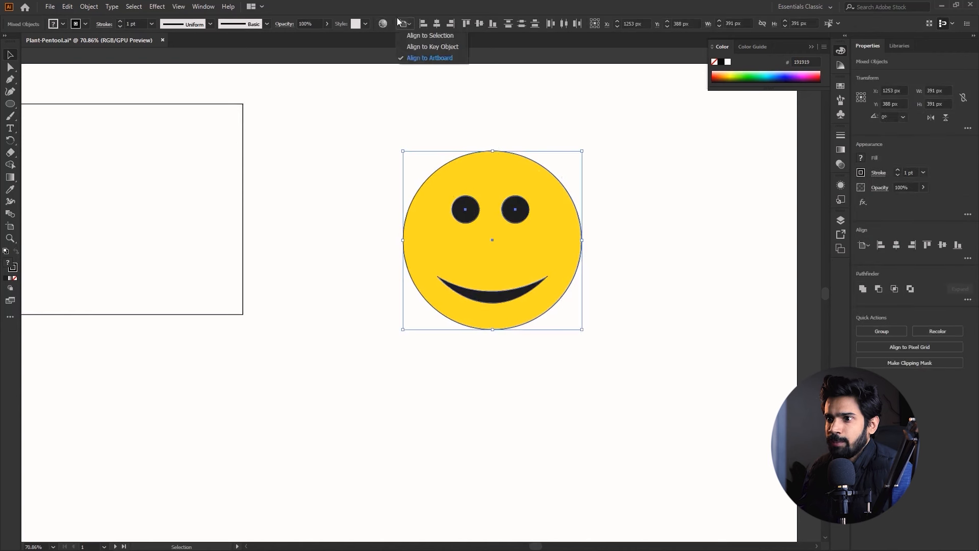
left_click(428, 35)
left_click(558, 140)
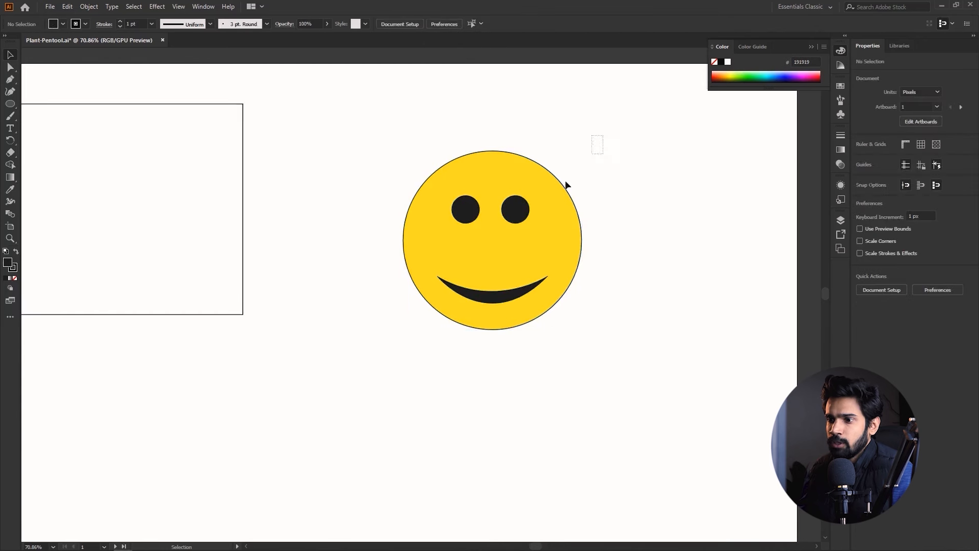
left_click_drag(617, 363, 456, 163)
left_click_drag(705, 412, 444, 177)
left_click(437, 24)
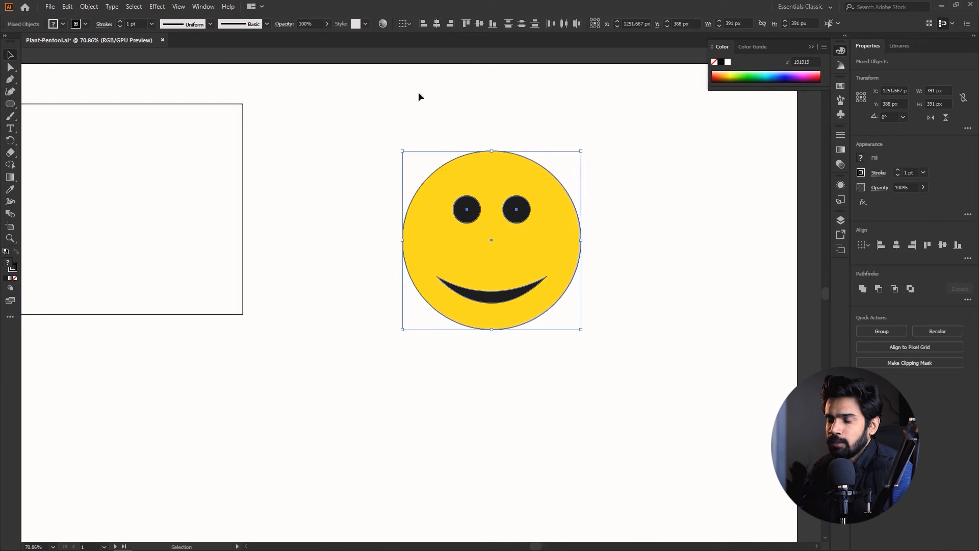
left_click(366, 112)
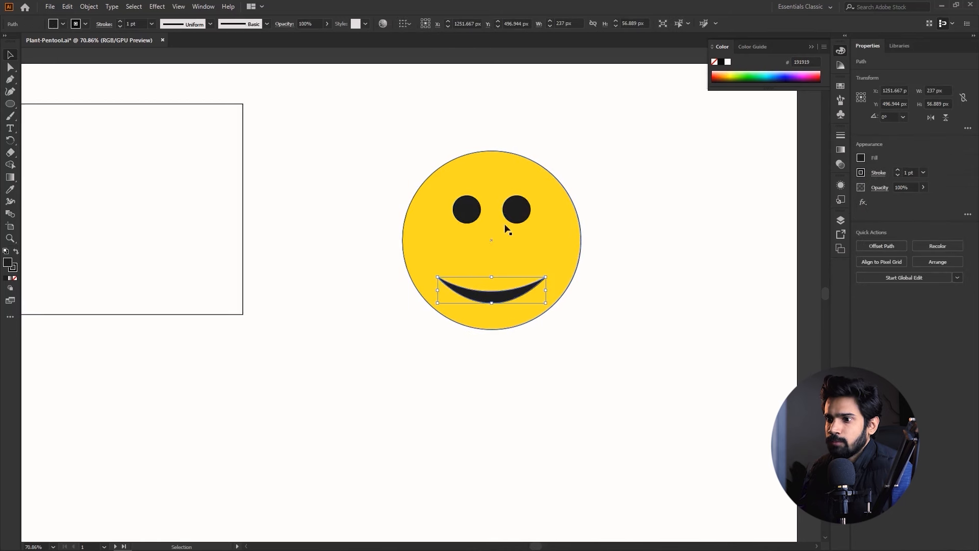
Move the two eyes slightly farther apart inside their group and leave isolation mode
double_click(516, 212)
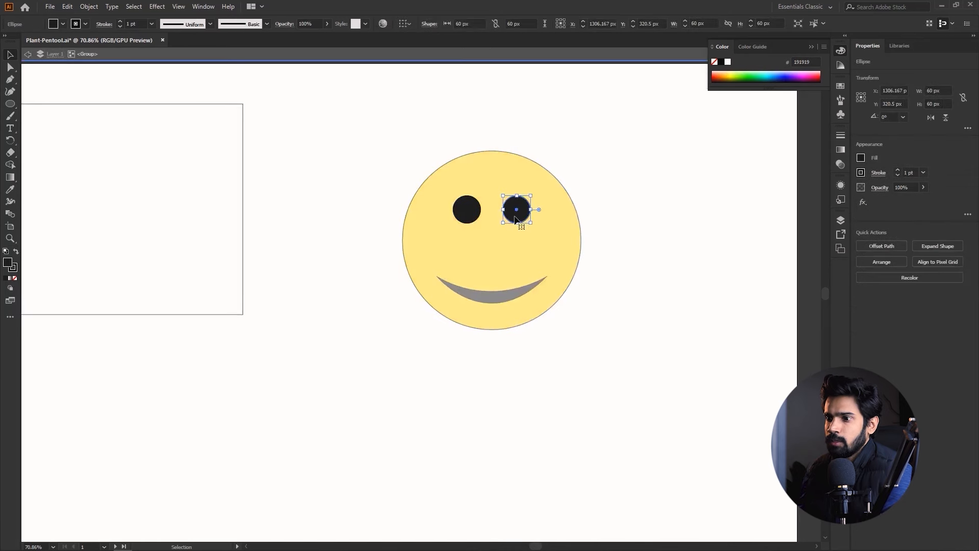
left_click_drag(468, 214, 465, 214)
double_click(572, 176)
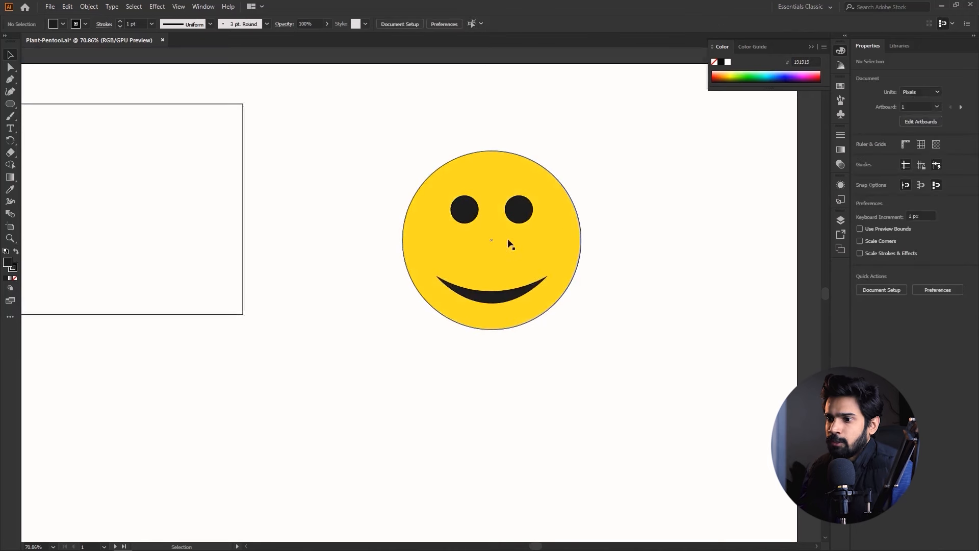
Start a Pen path on the blank area beside the rectangle and try a straight horizontal segment about 290 px long
left_click(582, 292, "alt")
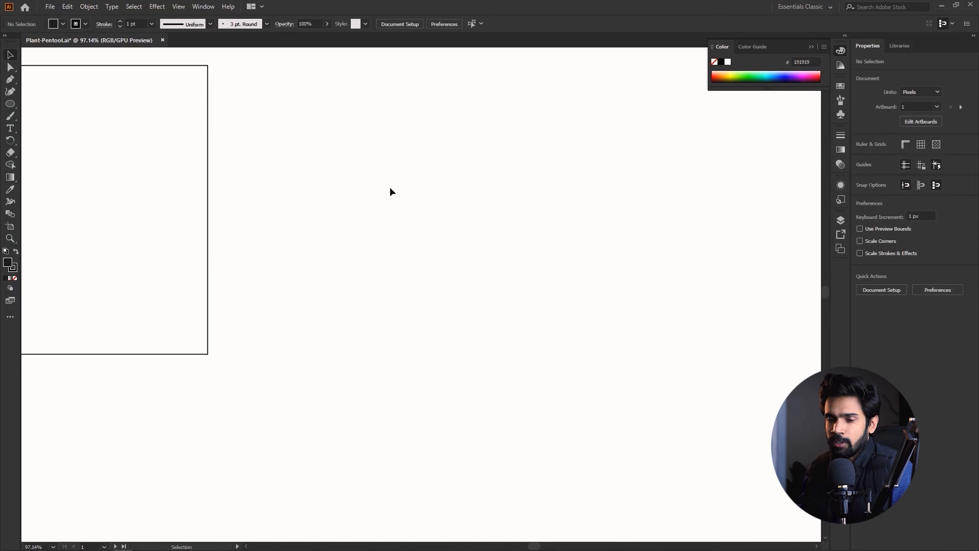
left_click_drag(414, 215, 365, 212)
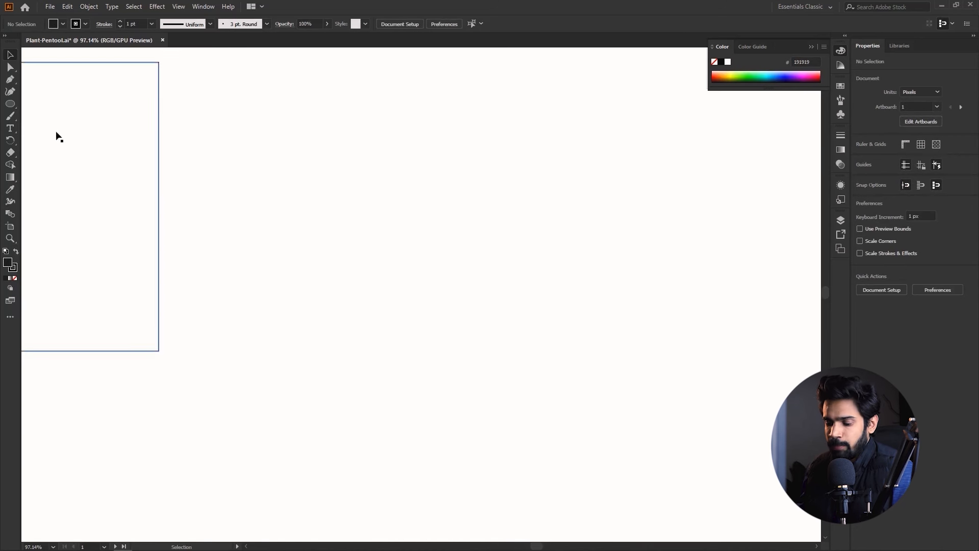
key("p")
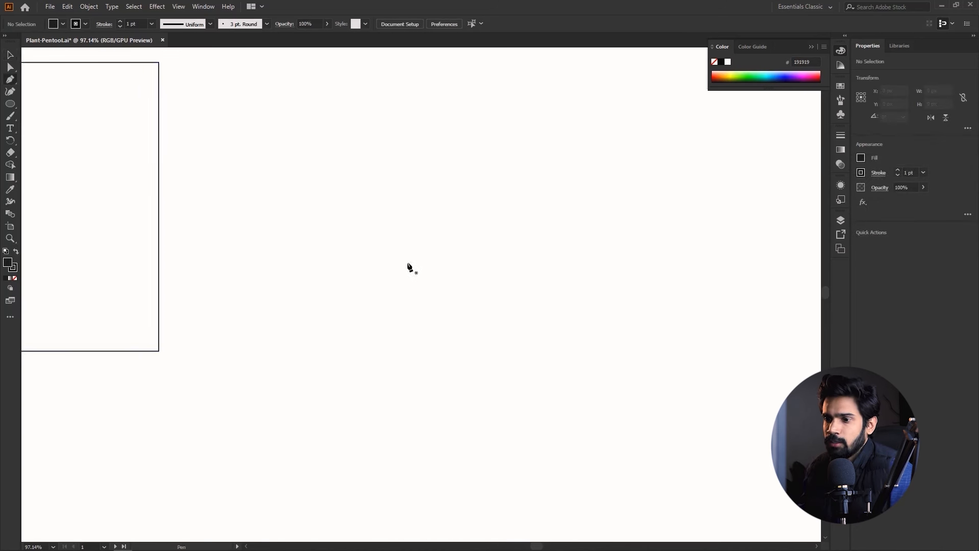
left_click(335, 239)
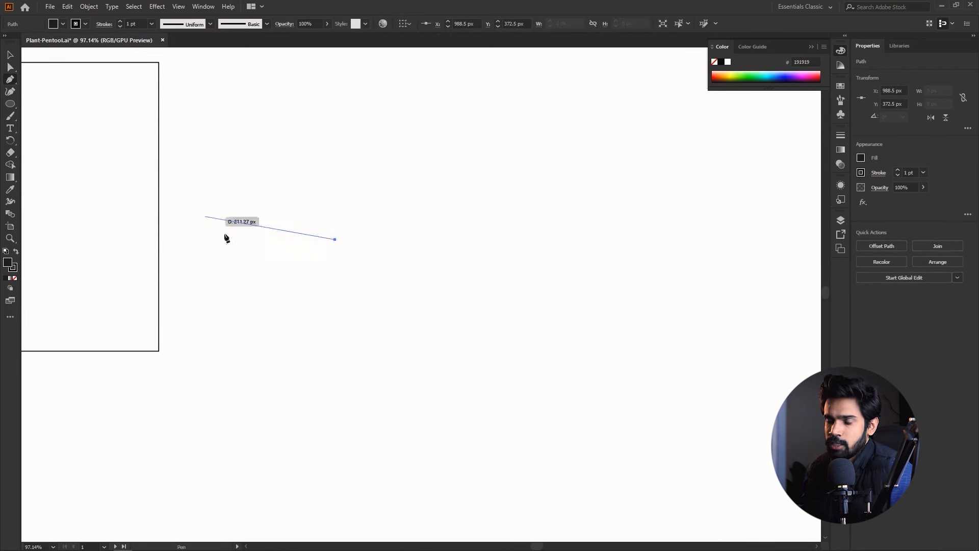
left_click(517, 248)
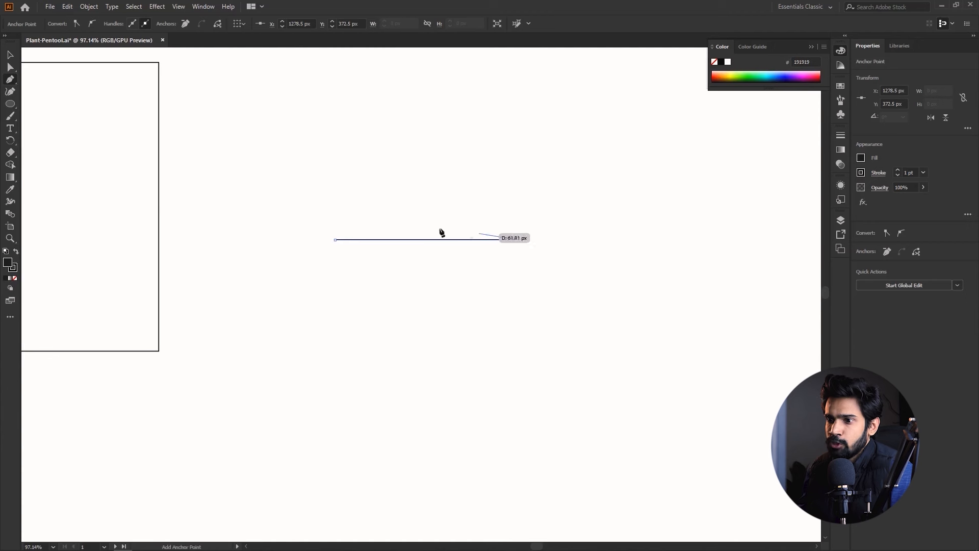
key("ctrl+z")
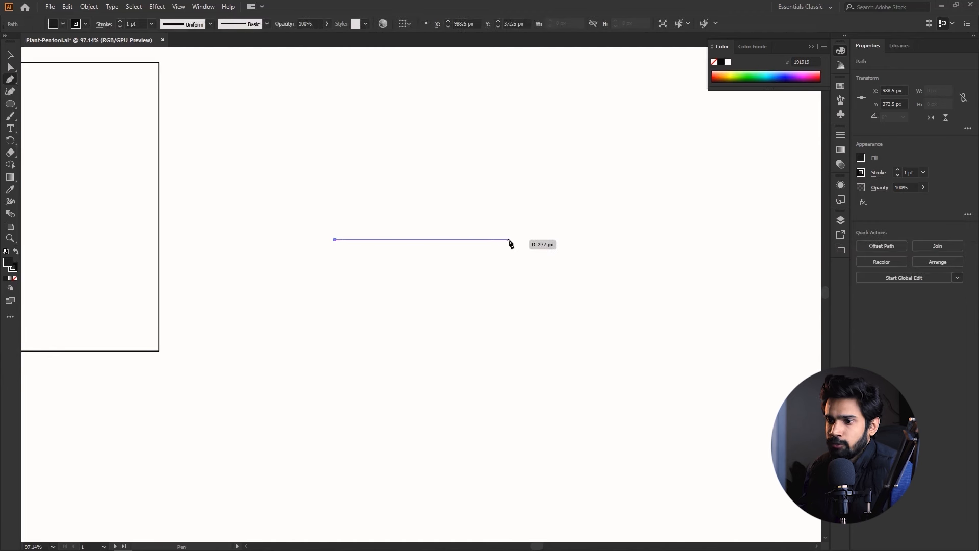
Draw a downward-curving segment about 277 px wide, remove its outgoing handle, close the path with a shallower curve as a crescent, and deselect it
left_click_drag(509, 239, 598, 134)
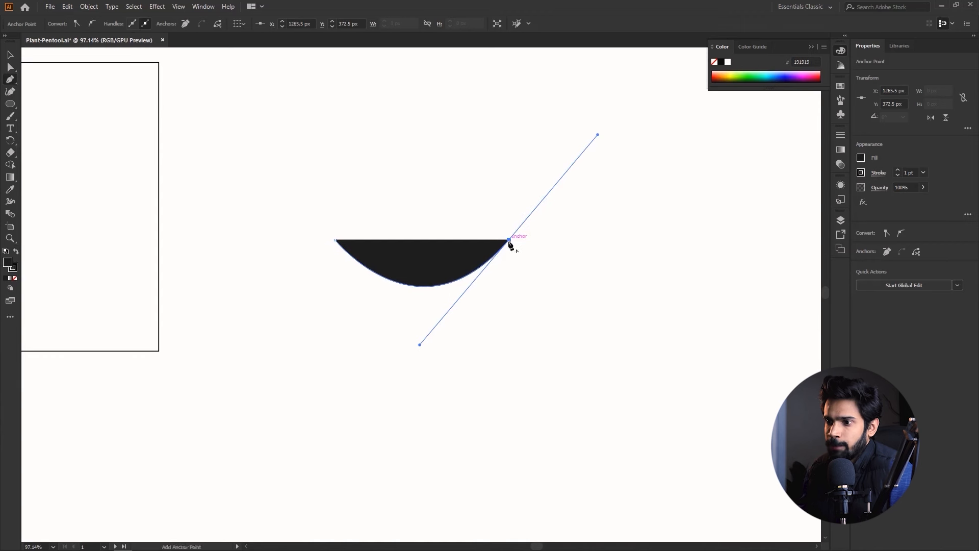
left_click_drag(509, 239, 352, 230)
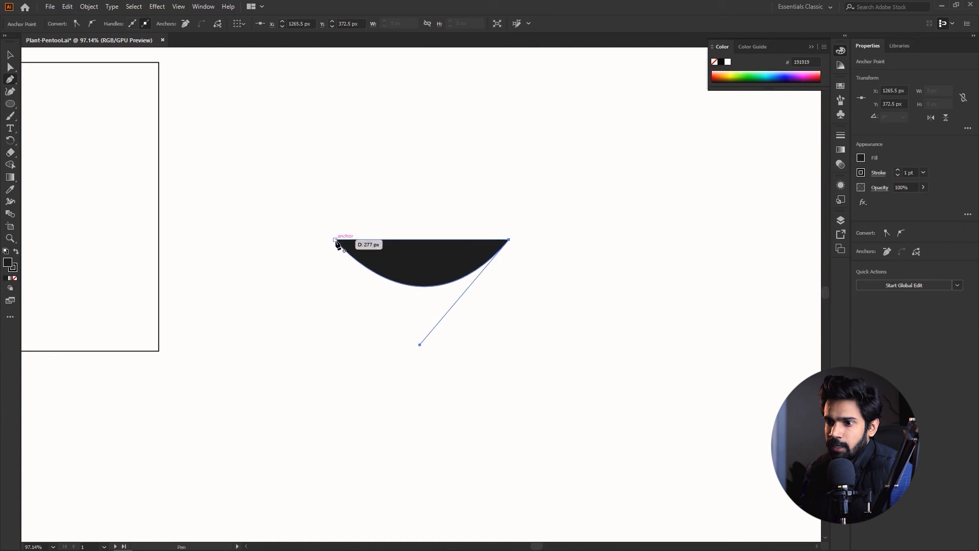
left_click(336, 240)
left_click_drag(335, 242, 234, 178)
key("v")
left_click(467, 371)
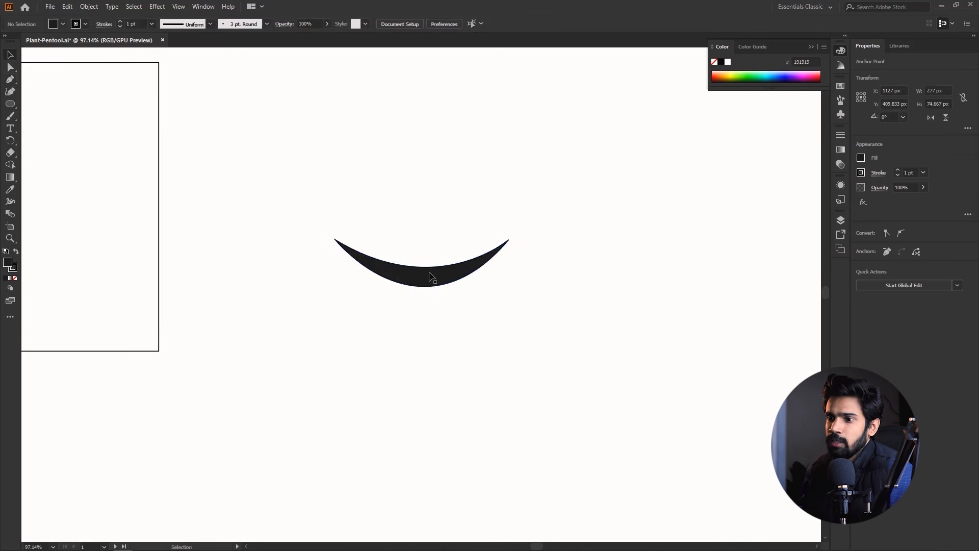
Move the horizontal crescent a little lower and delete it
left_click_drag(431, 277, 421, 315)
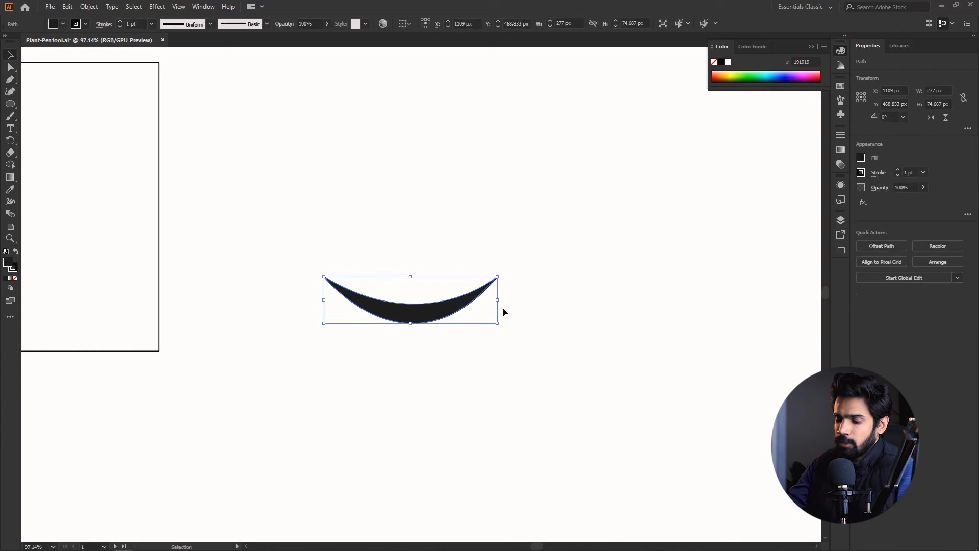
key("Delete")
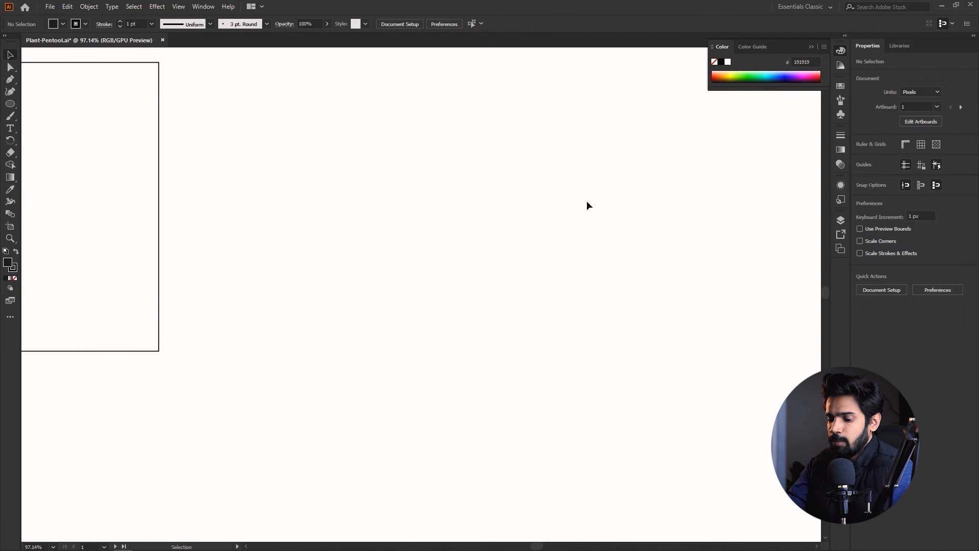
Draw a slanted crescent with the Pen tool, its tips about 400 px apart, removing the outgoing handle before closing it, and deselect it
key("p")
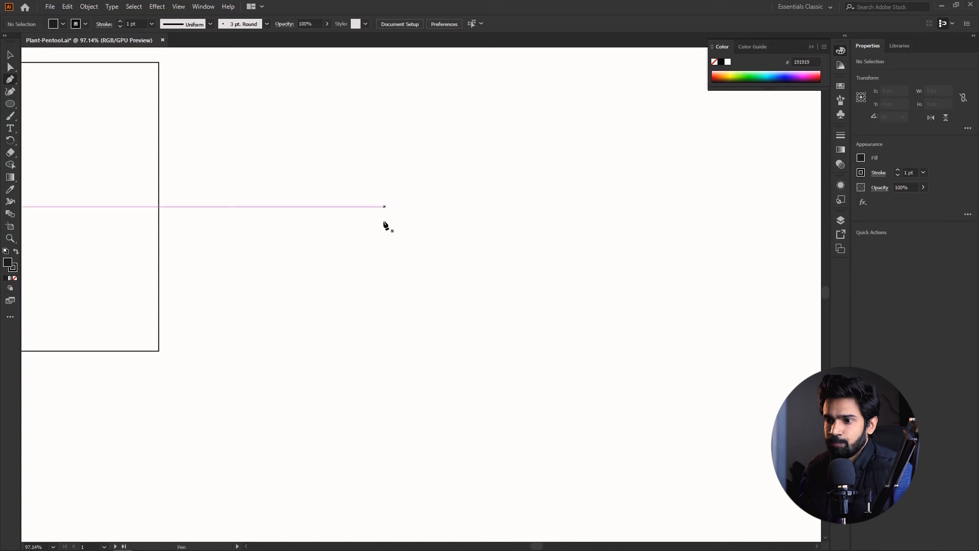
left_click(357, 226)
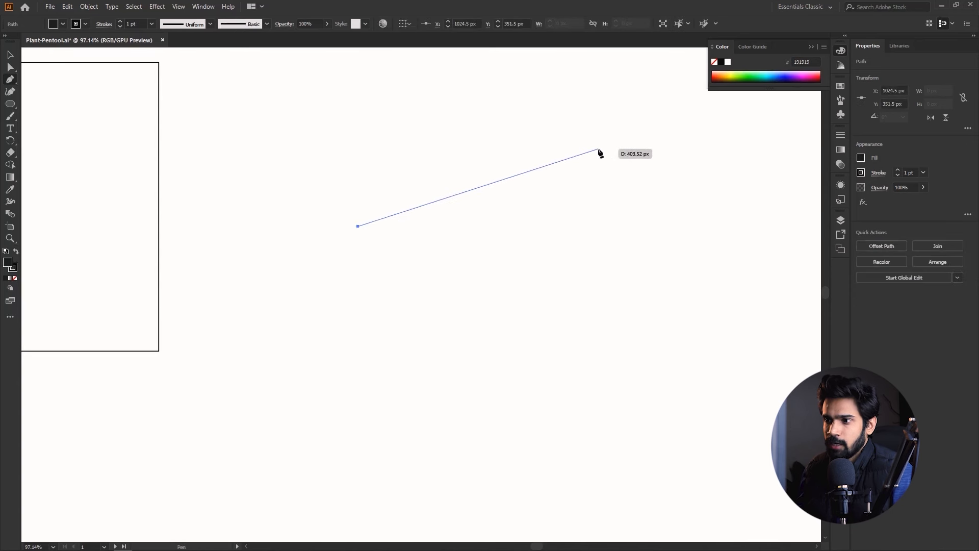
left_click_drag(600, 154, 784, 65)
mouse_move(598, 258)
left_mouse_down()
mouse_move(590, 279)
mouse_move(581, 246)
mouse_move(603, 262)
left_mouse_up()
left_click_drag(359, 334, 269, 257)
key("v")
left_click(277, 195)
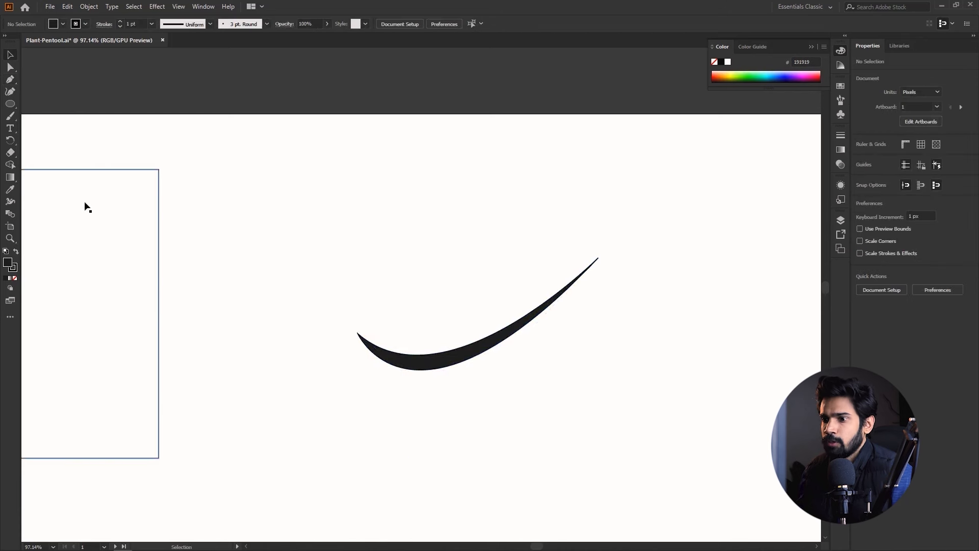
Select the slanted crescent and delete it
left_click_drag(451, 385, 474, 339)
left_click_drag(570, 362, 475, 273)
key("Delete")
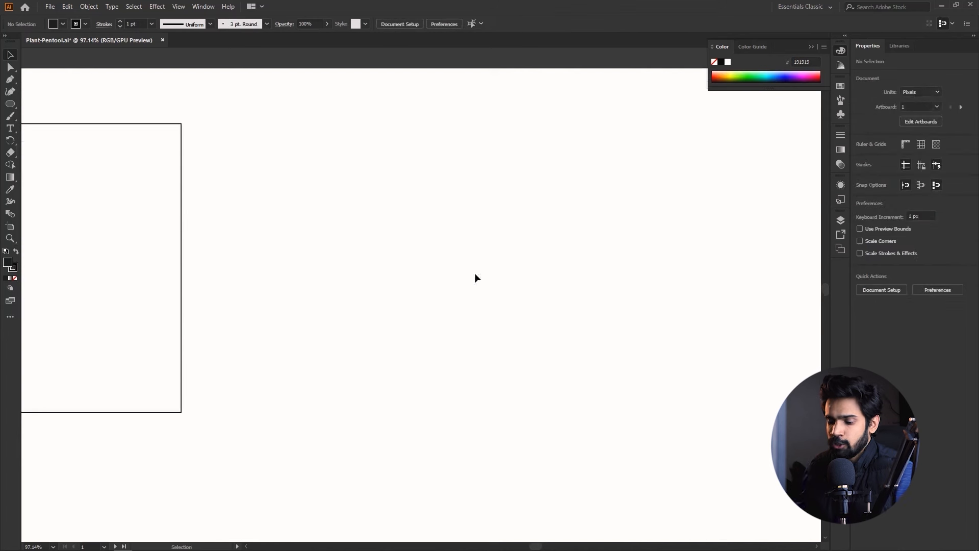
key("p")
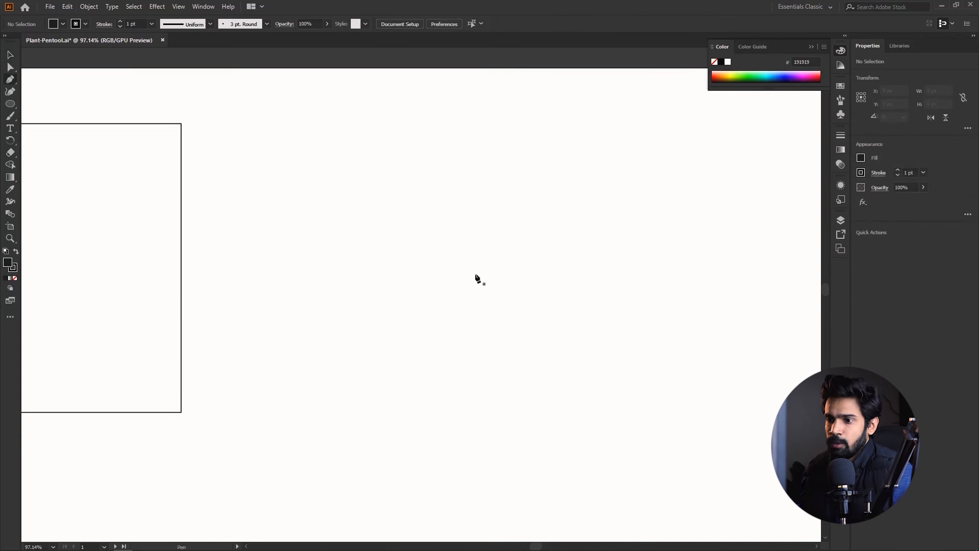
left_click(388, 291)
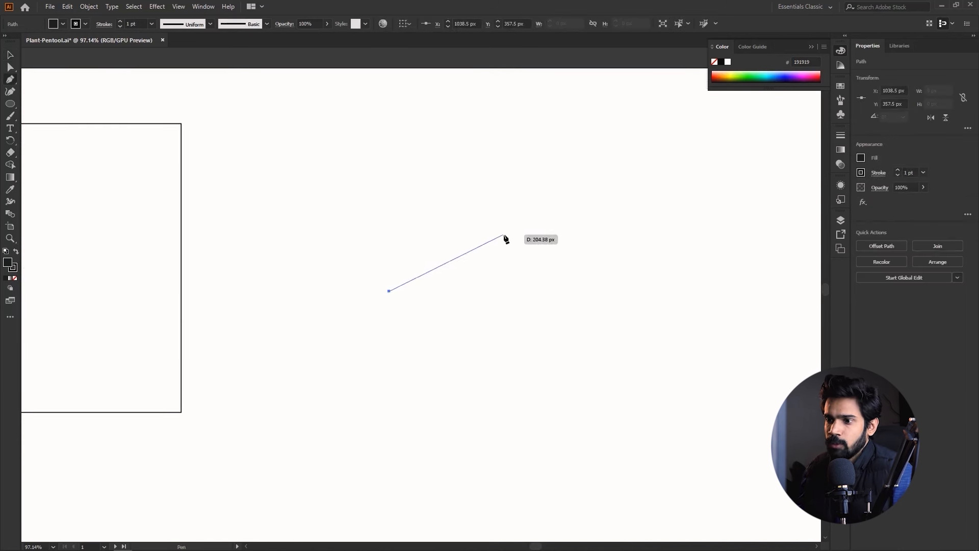
left_click_drag(504, 233, 597, 253)
key("ctrl+z")
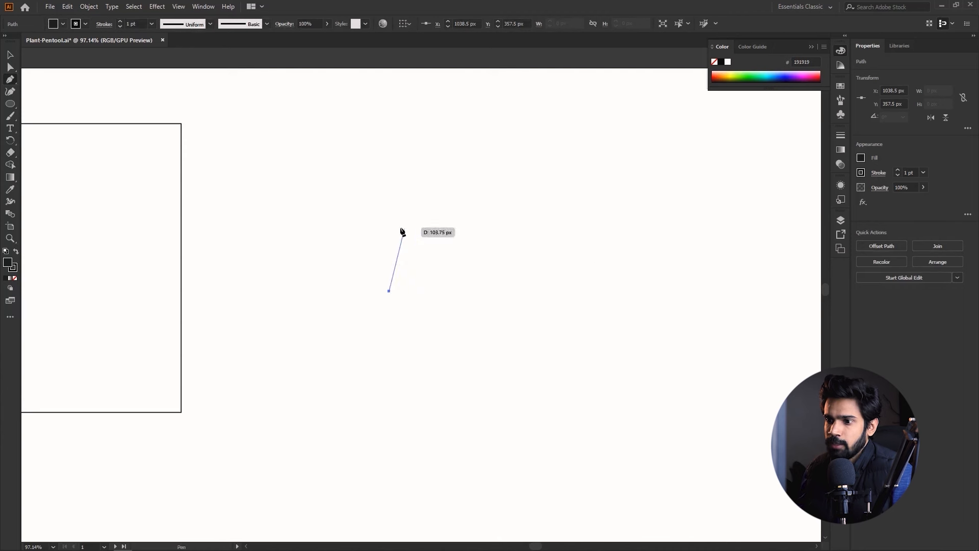
left_click_drag(527, 277, 587, 144)
key("ctrl+z")
key("ctrl+z")
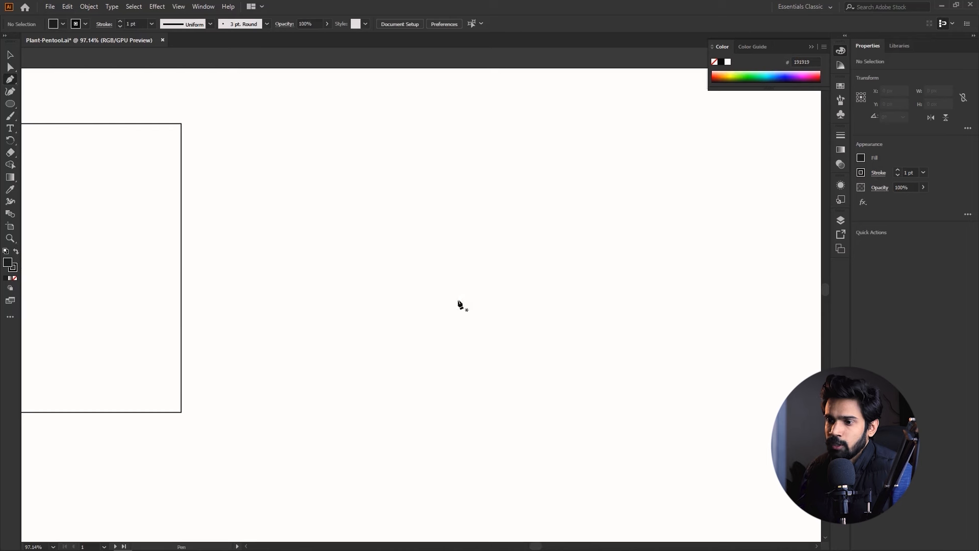
left_click(401, 285)
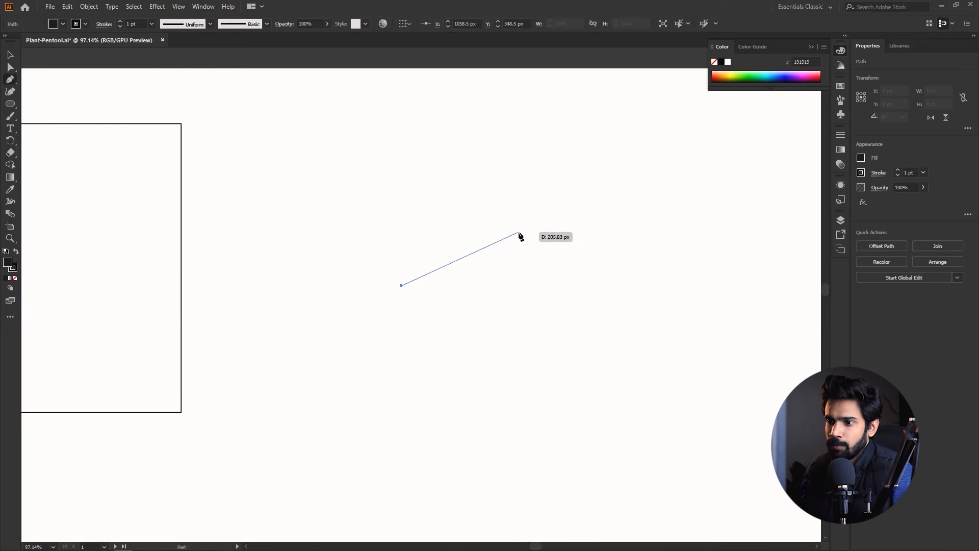
key("ctrl+z")
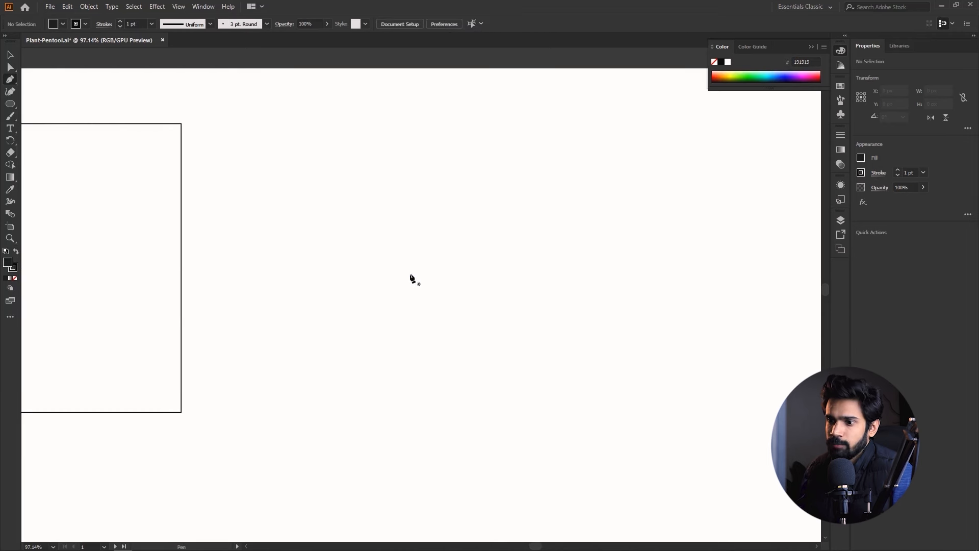
Place a Pen anchor as the lower tip of a leaf and try several curved segments to a point above it, undoing each trial
left_click(429, 312)
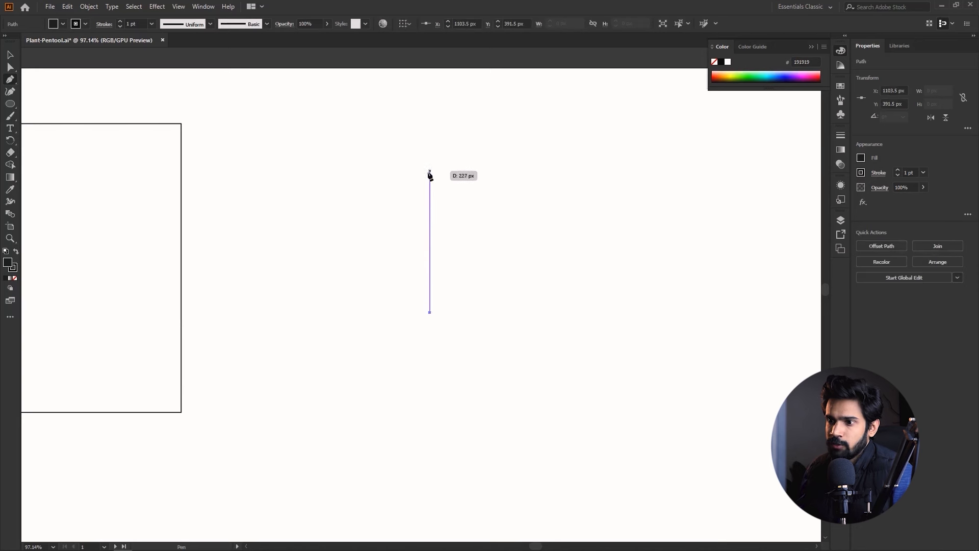
left_click_drag(429, 182, 491, 90)
left_click(478, 137)
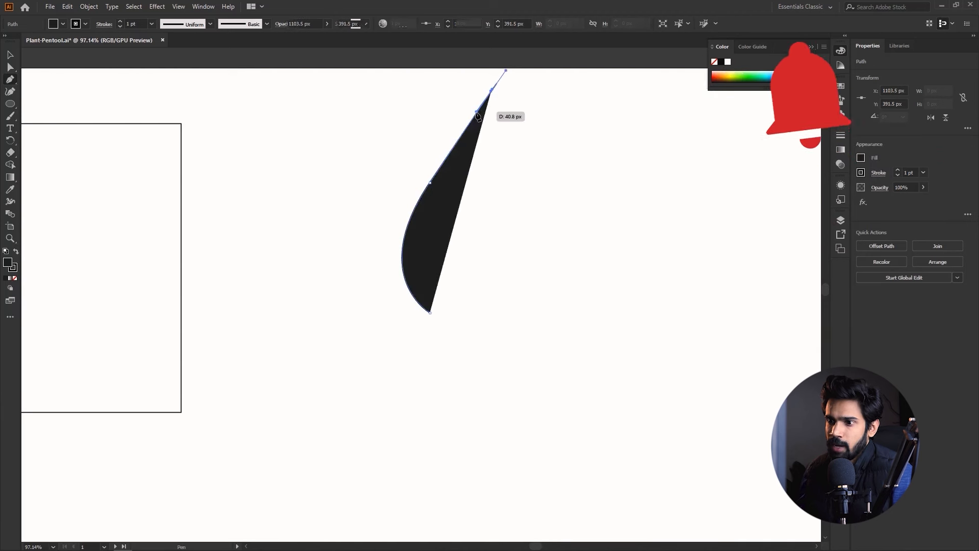
key("ctrl+z")
key("ctrl+z")
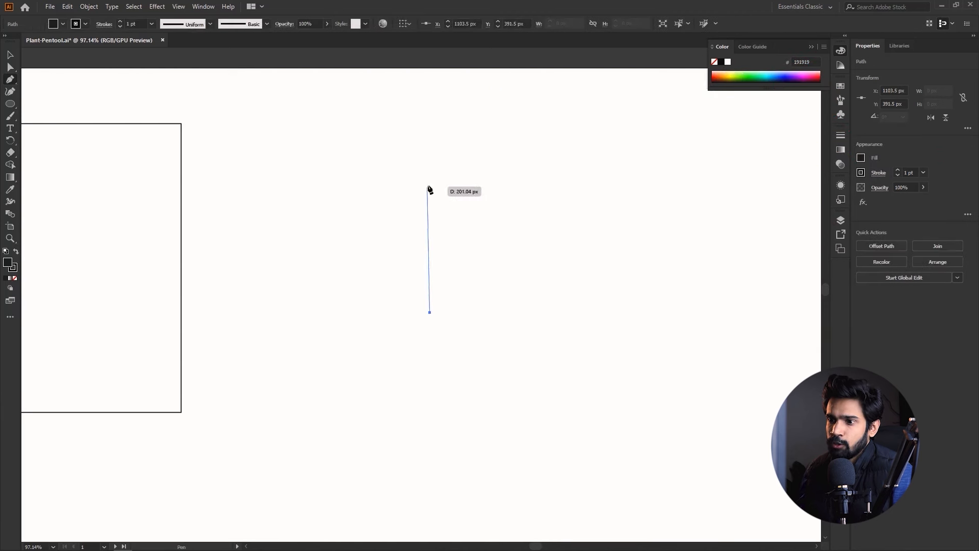
left_click_drag(430, 183, 509, 113)
key("ctrl+z")
left_click_drag(449, 157, 270, 83)
key("ctrl+z")
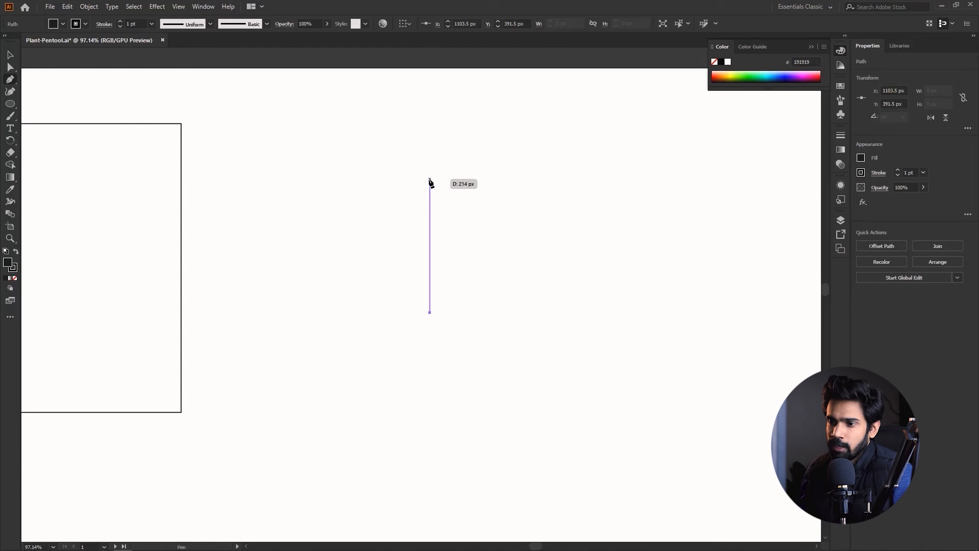
Draw a closed upright leaf about 86 by 214 px with two outward-curving sides and a sharp upper tip
left_click_drag(429, 179, 492, 81)
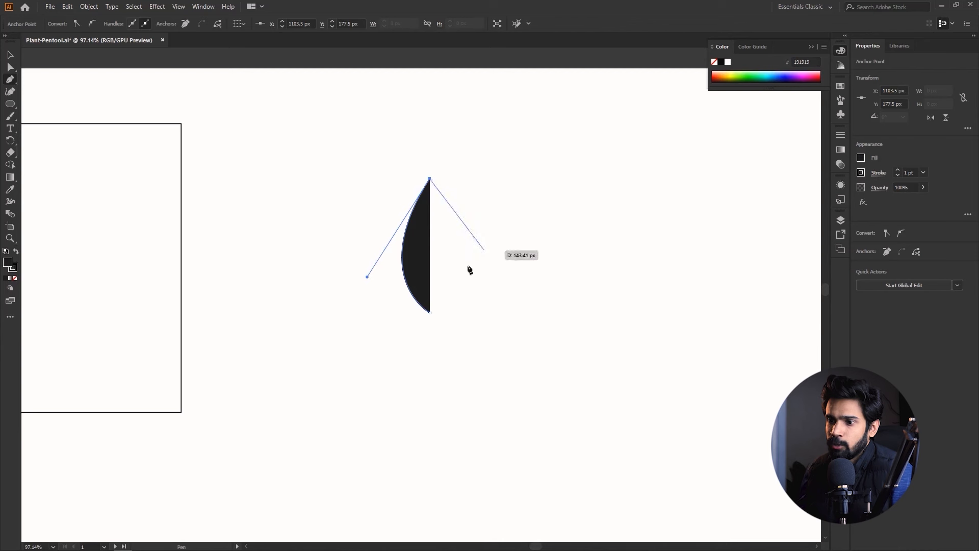
left_click_drag(429, 312, 372, 369)
key("v")
Apply the light green palette swatch's colour to the leaf with the Eyedropper and deselect it
left_click_drag(528, 282, 763, 315)
key("z")
left_click_drag(659, 314, 633, 314)
key("i")
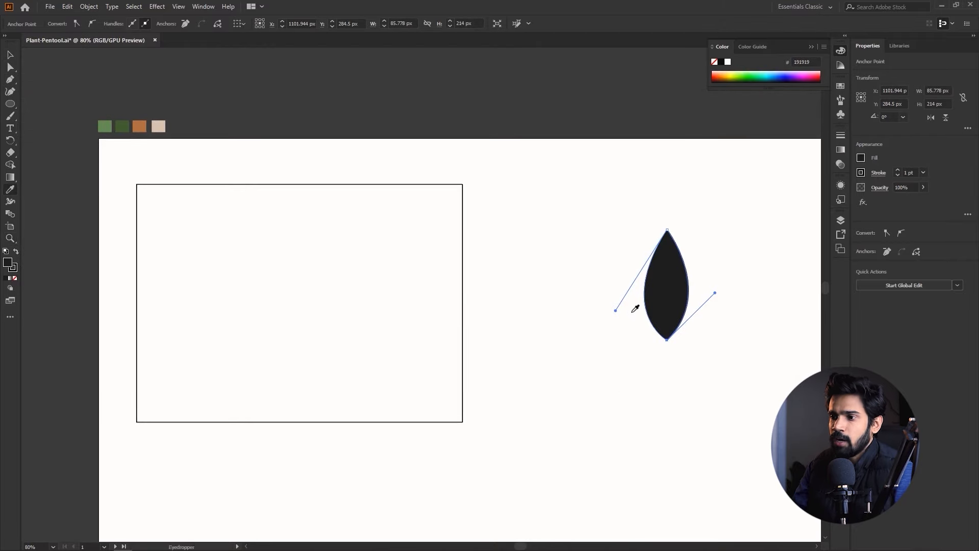
left_click(115, 126)
key("v")
left_click(531, 255)
Rotate the green leaf about 44 degrees clockwise
left_click_drag(629, 309, 385, 284)
key("z")
left_click_drag(474, 257, 521, 278)
key("v")
left_click(419, 257)
left_click_drag(439, 181, 520, 314)
left_click(520, 315)
left_click(395, 280)
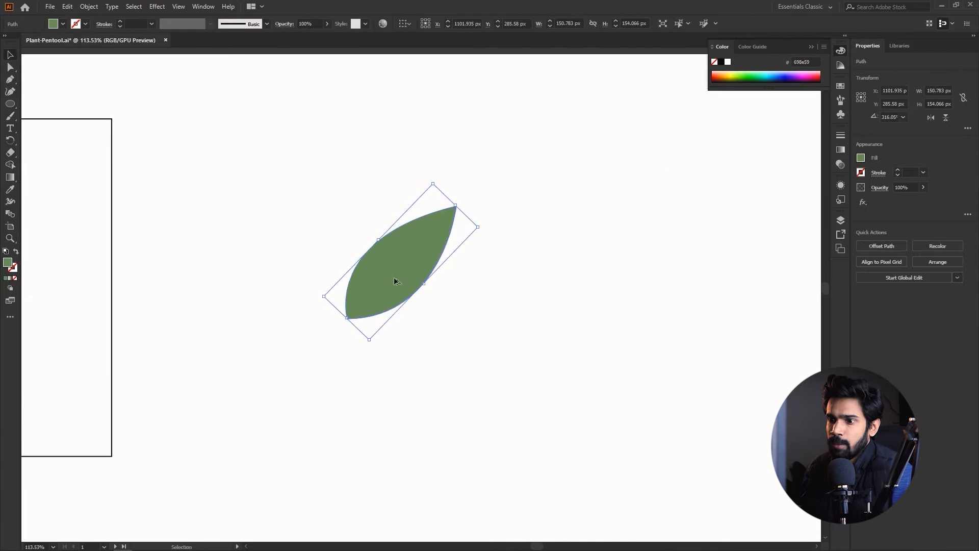
Add a smaller copy of the leaf to its left, tilted the opposite way, and deselect it
left_click_drag(394, 280, 298, 274)
left_click_drag(376, 223, 270, 171)
mouse_move(342, 290)
left_mouse_down()
mouse_move(355, 308)
mouse_move(335, 290)
left_mouse_up()
left_click(499, 364)
key("z")
left_click_drag(499, 365, 606, 358)
key("v")
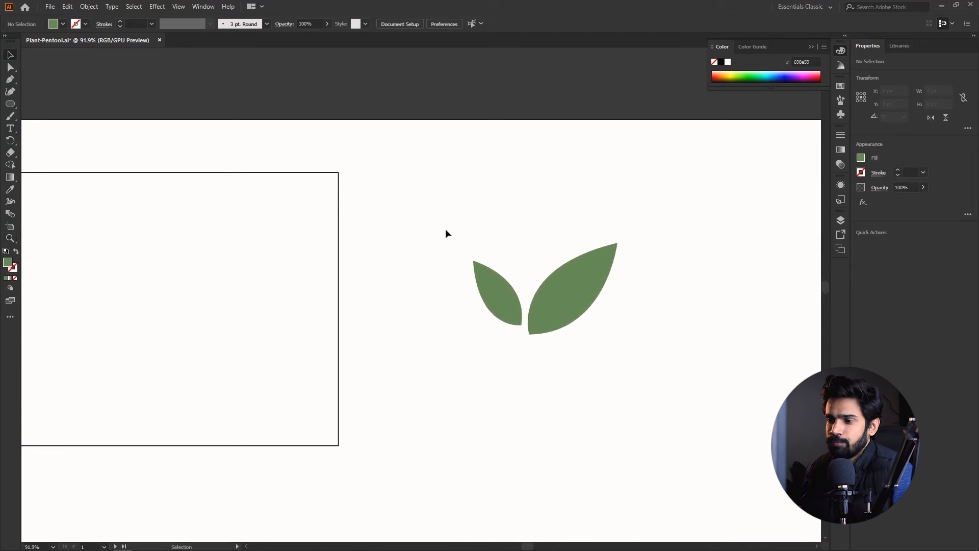
Draw an open, gently curved vein about 121 by 126 px with the Pen tool from the larger leaf's base towards its tip
key("z")
left_click_drag(589, 323, 662, 354)
key("p")
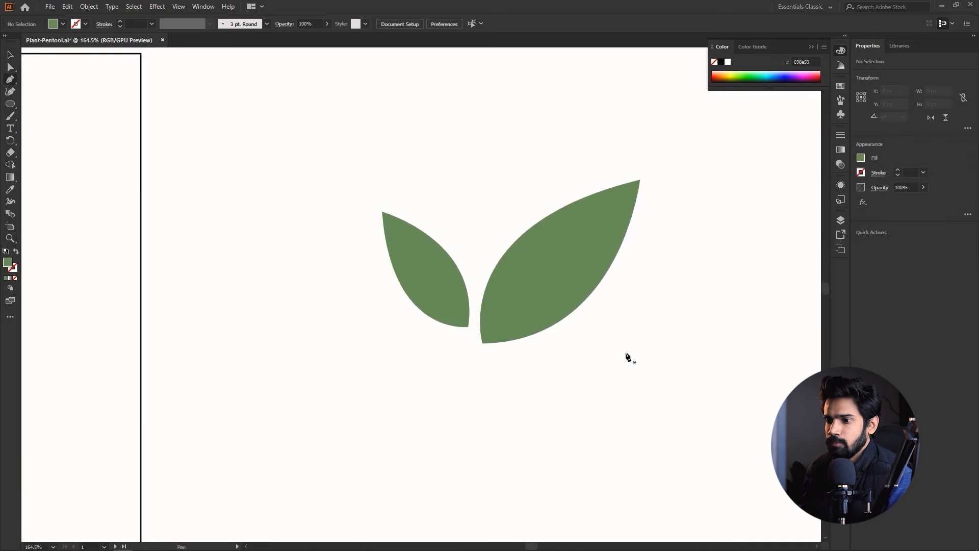
left_click(488, 336)
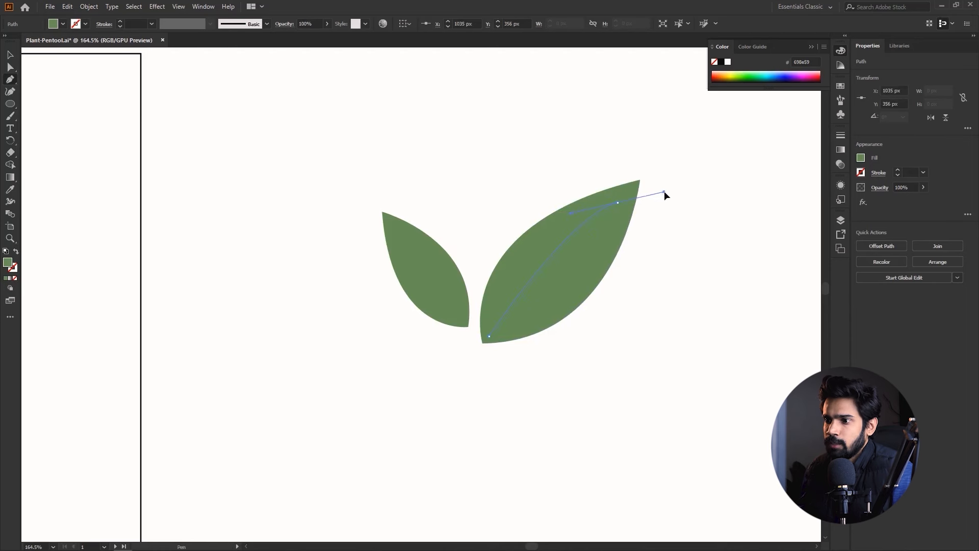
left_click_drag(666, 180, 667, 180)
key("v")
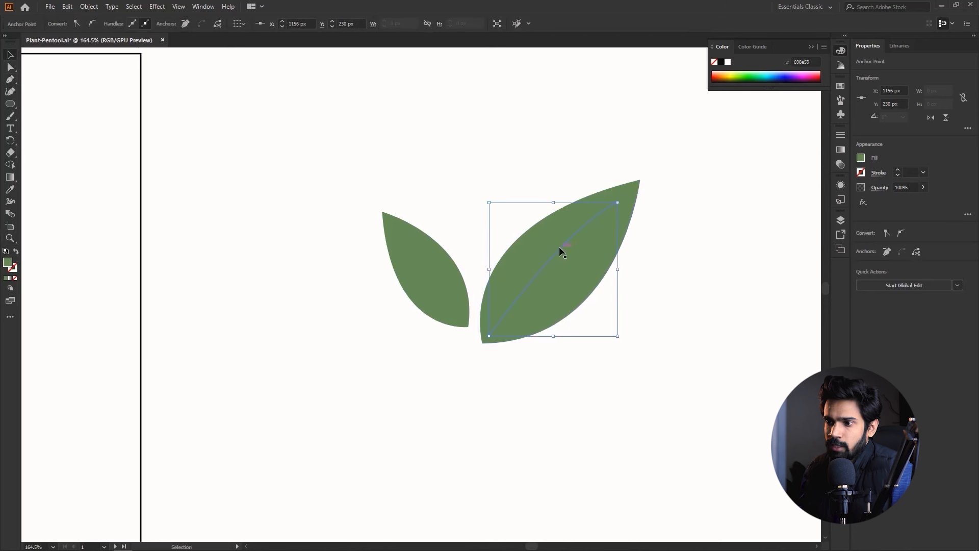
Swap the vein's fill and stroke, set its stroke colour to 141414, and deselect it
left_click(15, 252)
double_click(14, 268)
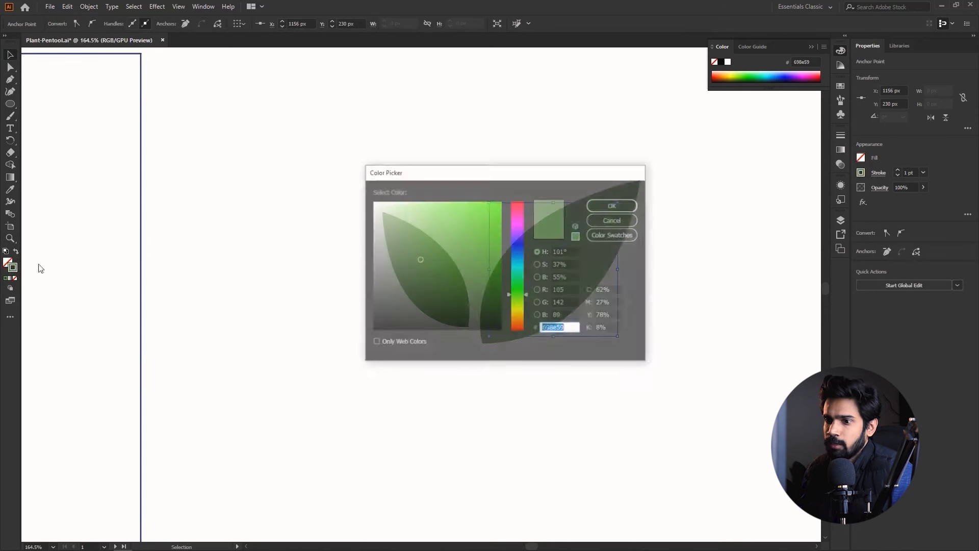
left_click_drag(437, 301, 354, 320)
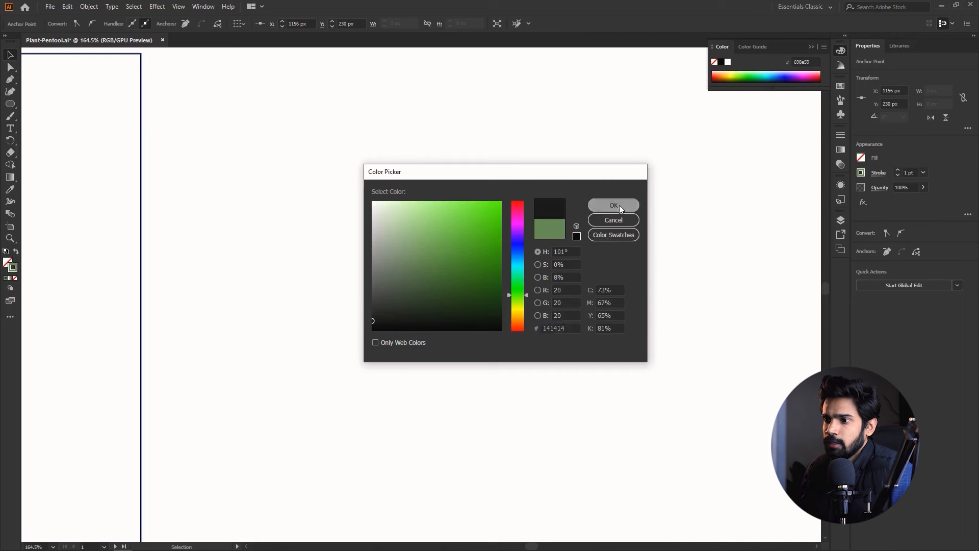
left_click(618, 204)
left_click(696, 345)
key("z")
mouse_move(713, 321)
left_mouse_down()
mouse_move(517, 315)
mouse_move(752, 328)
mouse_move(706, 312)
left_mouse_up()
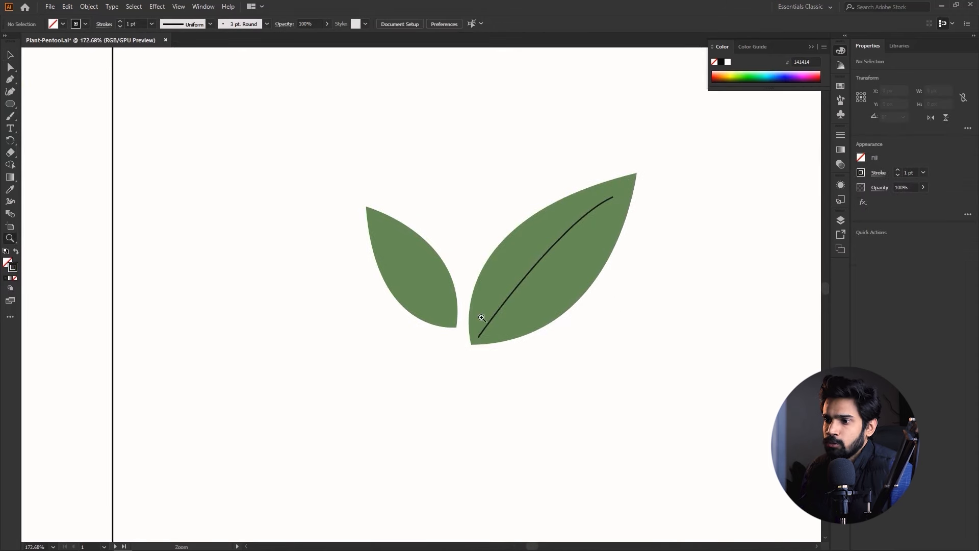
Select both leaves and the vein and delete them
key("v")
key("z")
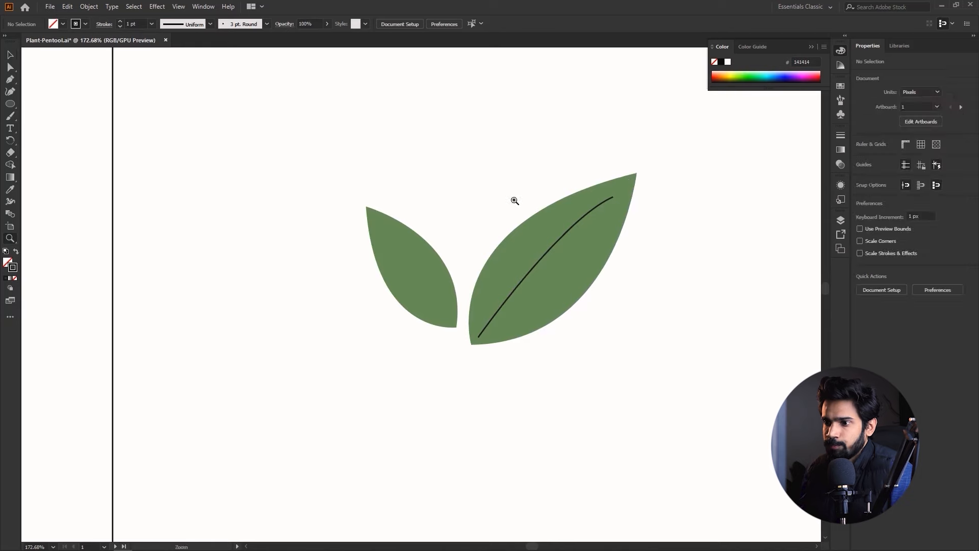
left_click_drag(509, 200, 351, 200)
key("v")
left_click_drag(461, 202, 654, 329)
key("ctrl+z")
left_click_drag(600, 291, 429, 150)
key("Delete")
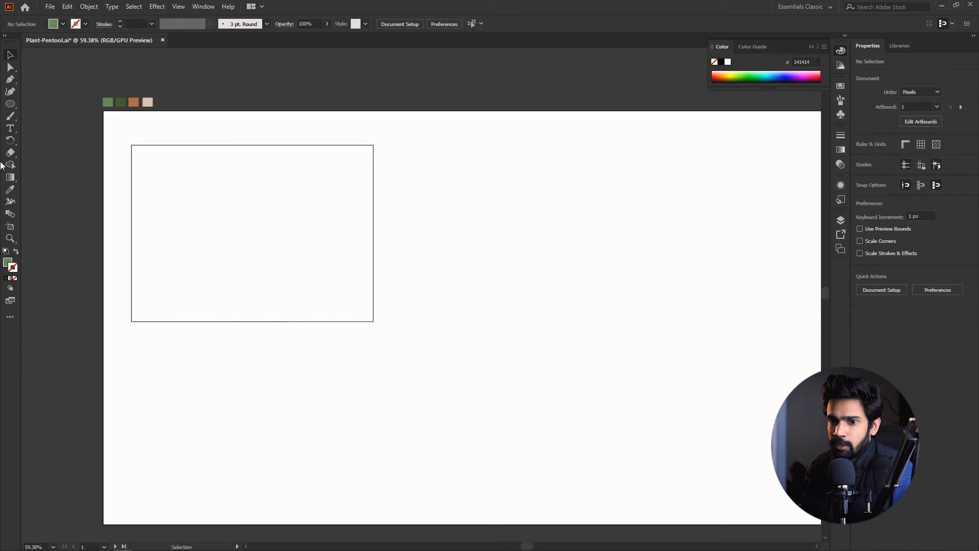
key("p")
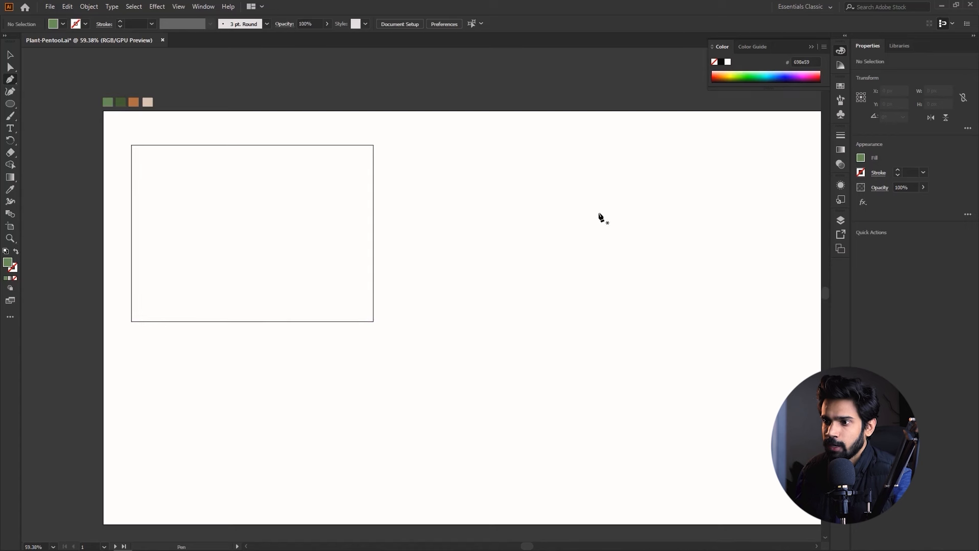
scroll(469, 232, "right", 3)
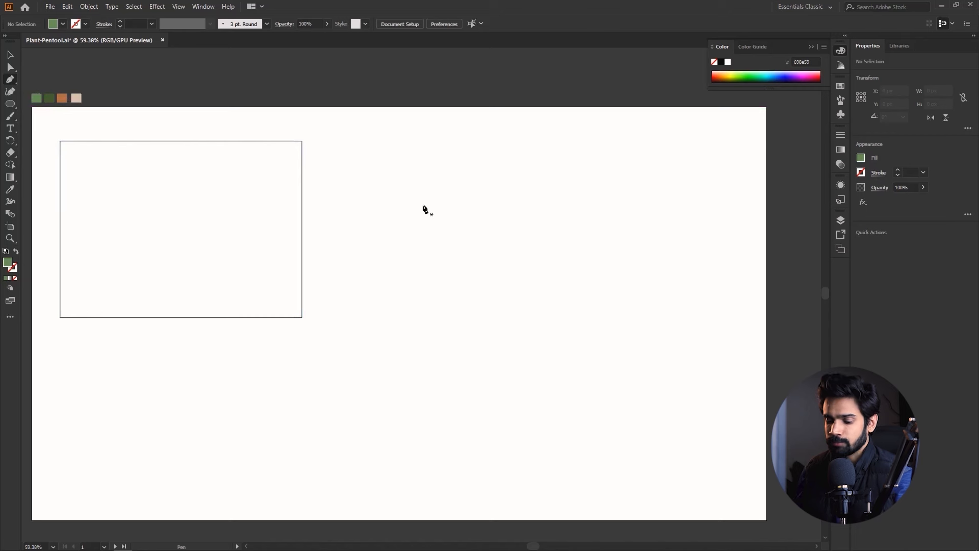
key("z")
left_click_drag(483, 255, 503, 264)
left_click_drag(455, 226, 542, 252)
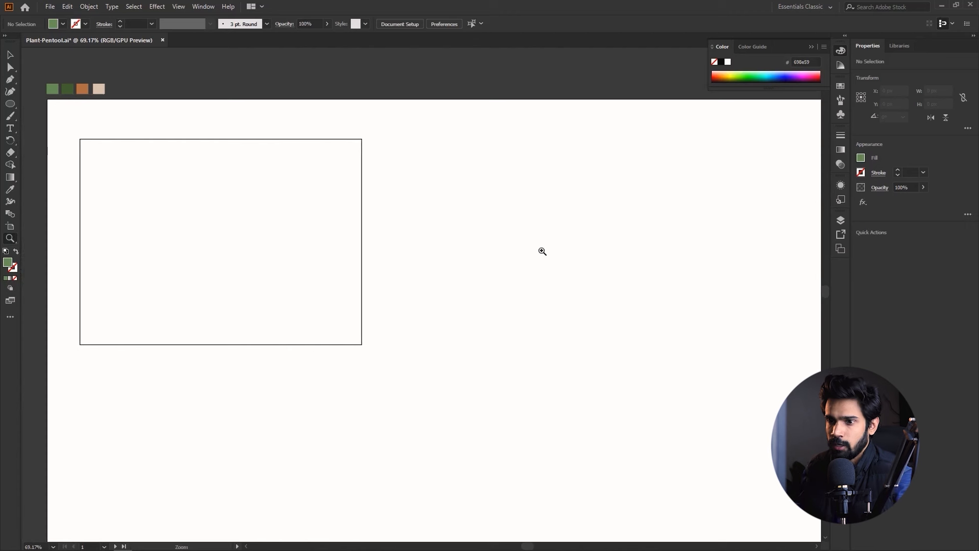
left_click_drag(521, 263, 482, 263)
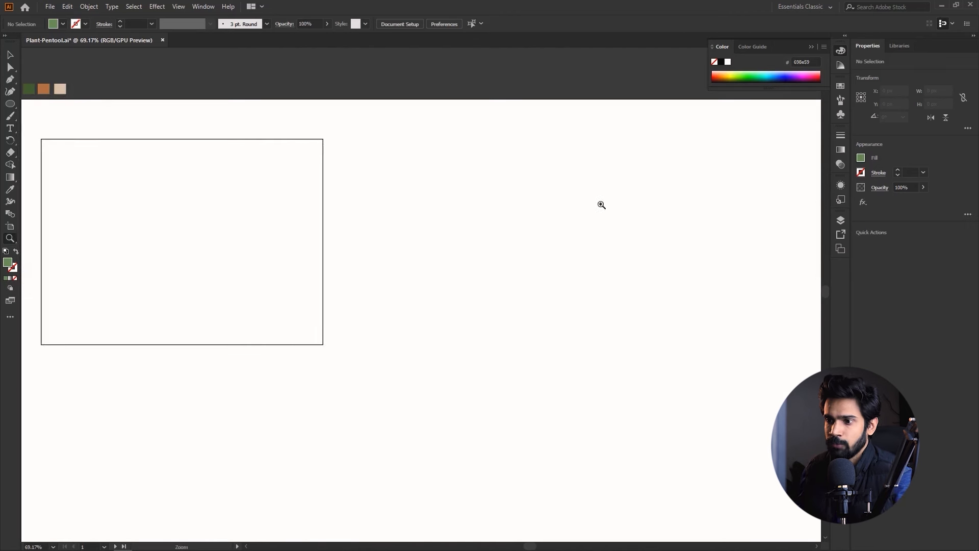
Draw a closed upright leaf about 320 px tall with the Pen tool, removing the upper anchor's outgoing handle before closing it, and deselect it
key("p")
left_click(488, 321)
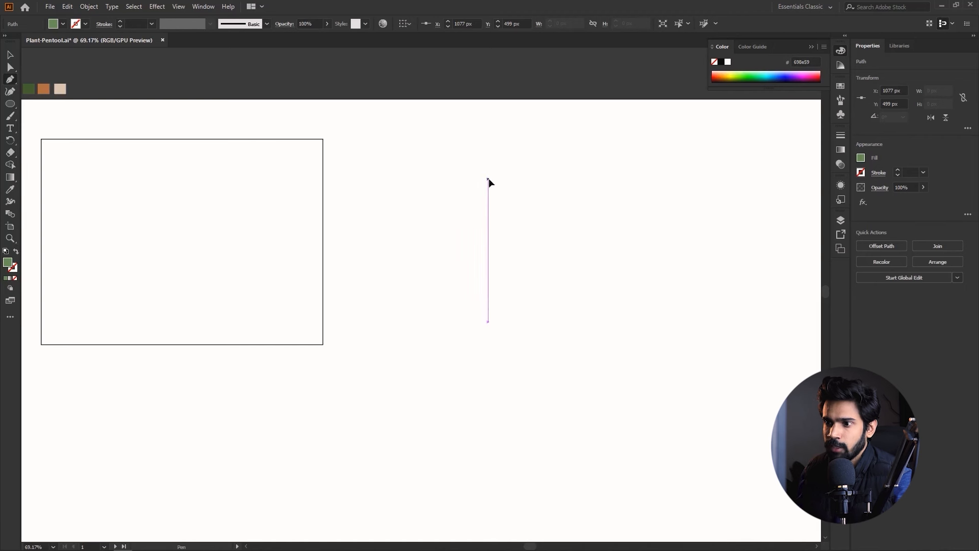
left_click_drag(489, 179, 439, 293)
left_click_drag(549, 185, 375, 159)
left_click_drag(519, 160, 546, 119)
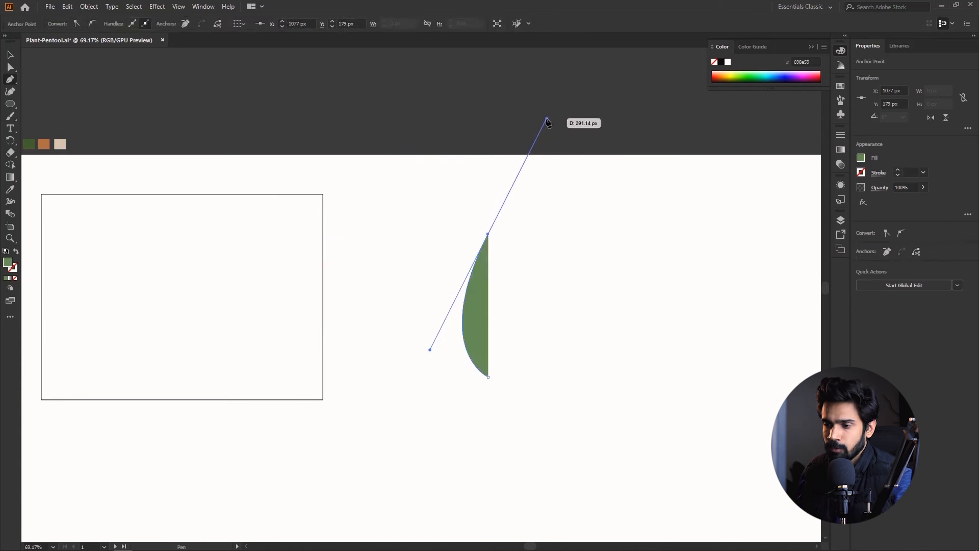
left_click(488, 234)
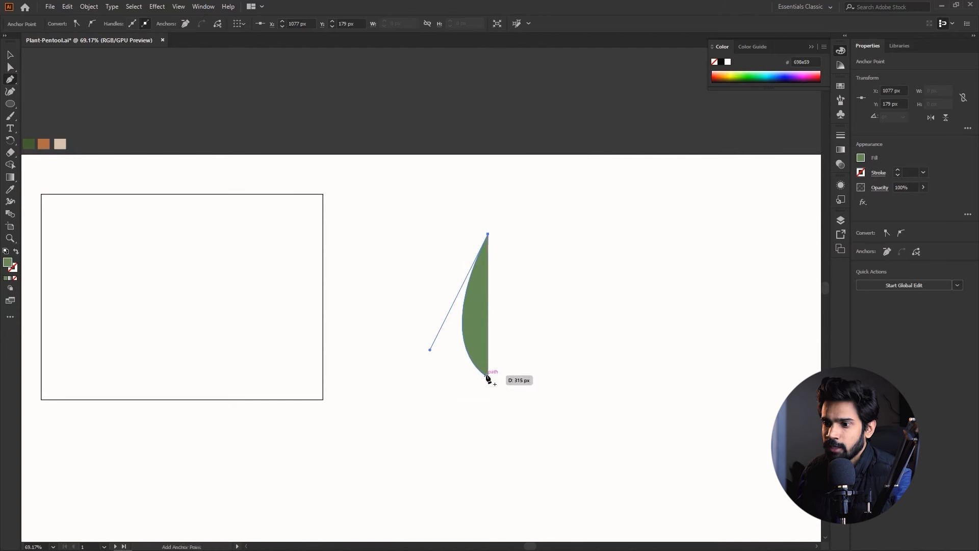
left_click_drag(489, 378, 428, 424)
key("v")
left_click(603, 302)
left_click_drag(552, 333, 669, 245)
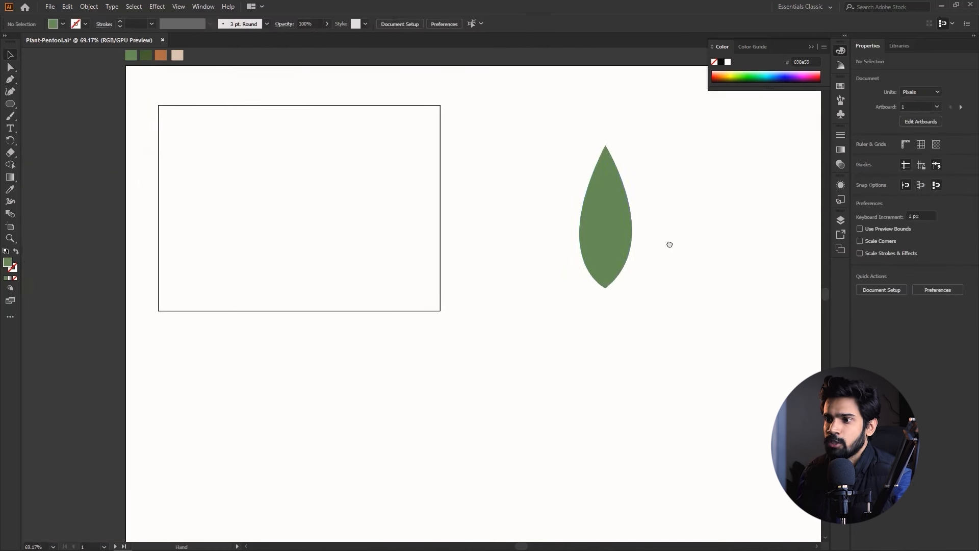
Rotate the upright leaf about 26 degrees clockwise and move it about 210 px to the right
left_click(610, 208)
left_click_drag(607, 275, 545, 317)
left_click_drag(572, 185, 602, 198)
left_click_drag(564, 249, 657, 245)
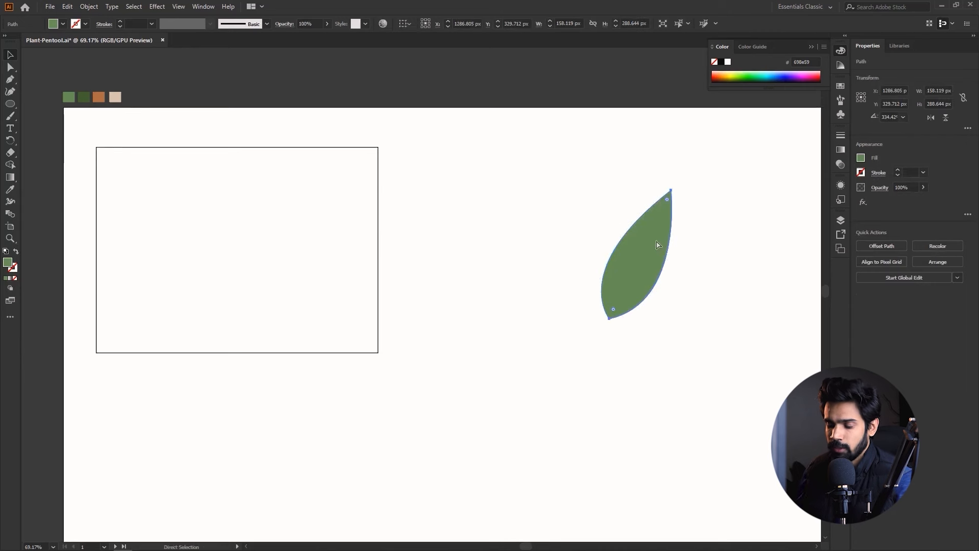
Delete the tilted leaf
key("Delete")
left_click_drag(611, 311, 565, 303)
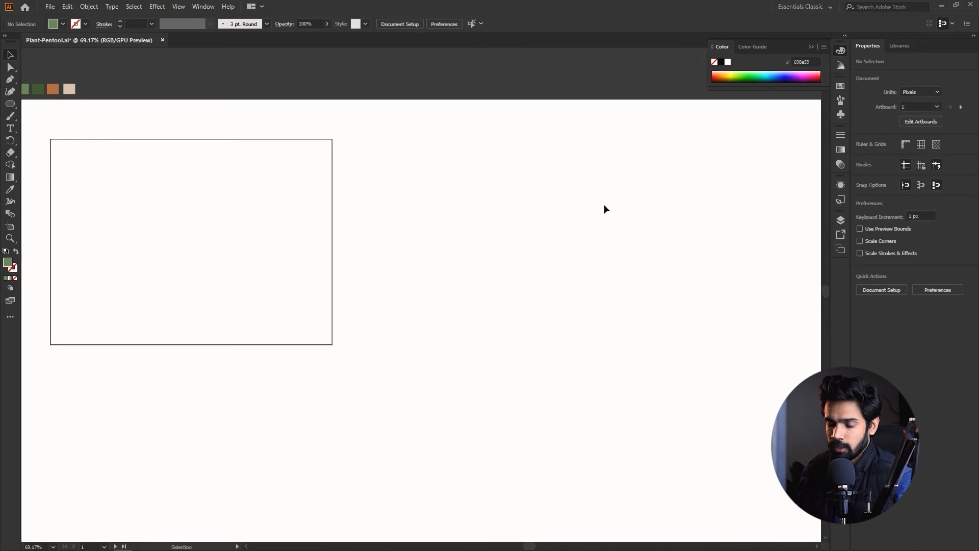
left_click_drag(523, 205, 476, 215)
key("z")
mouse_move(411, 218)
left_mouse_down()
mouse_move(387, 220)
mouse_move(420, 232)
left_mouse_up()
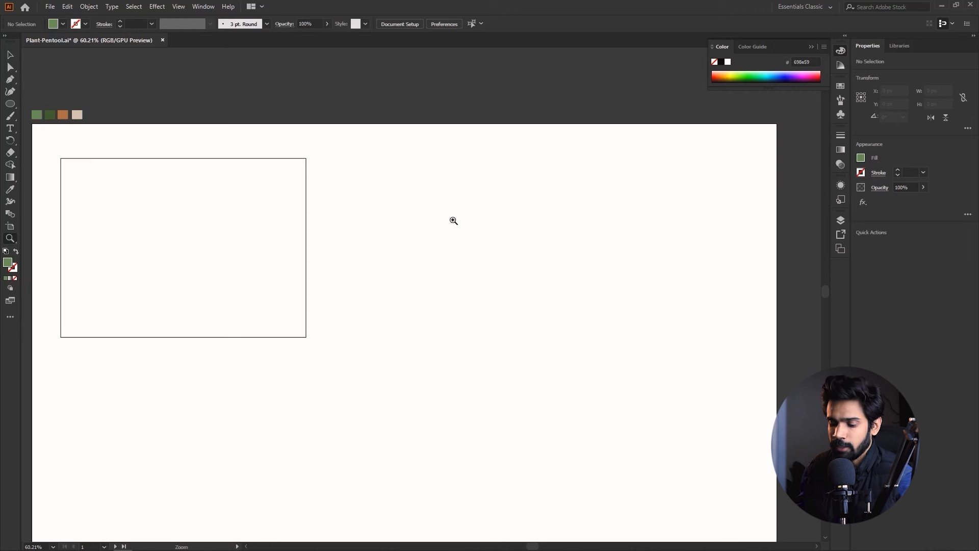
key("p")
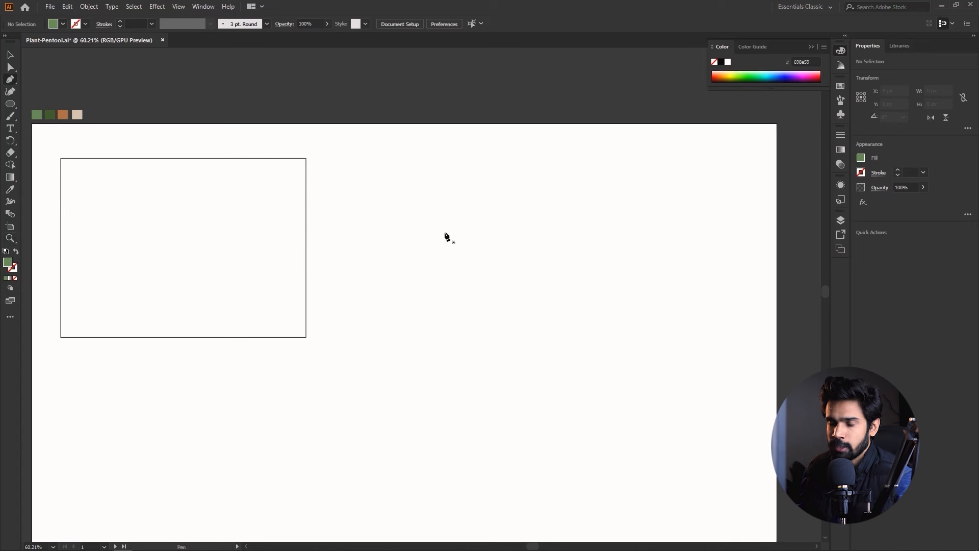
left_click_drag(444, 234, 483, 248)
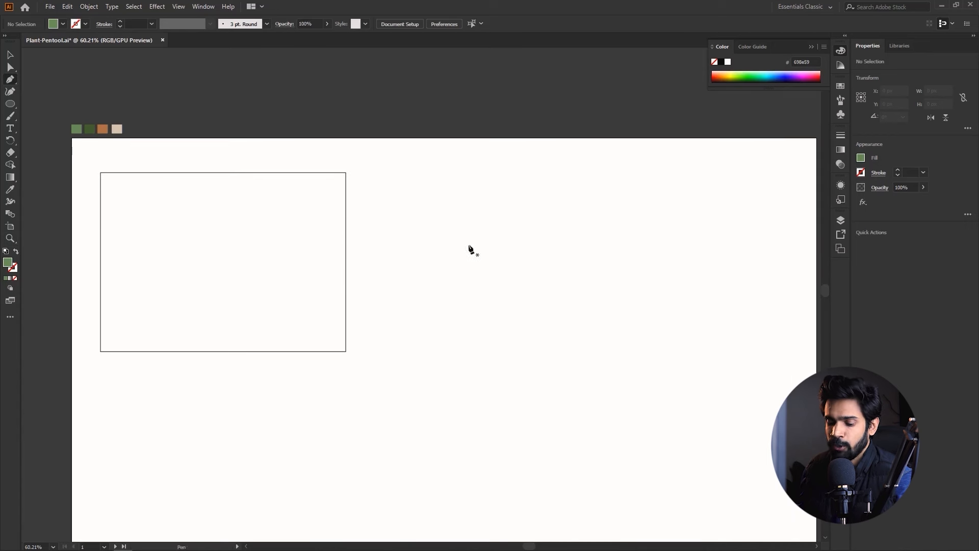
left_click_drag(405, 243, 362, 212)
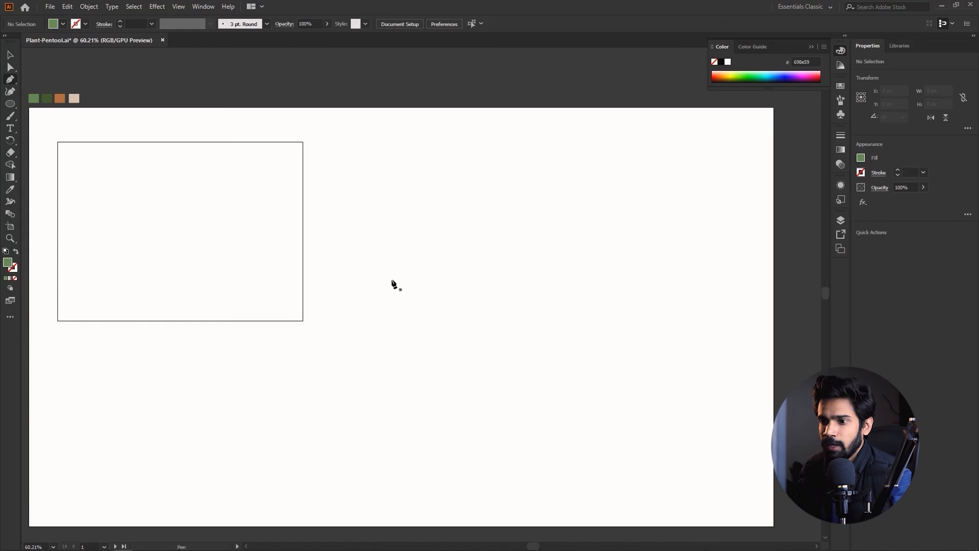
left_click_drag(434, 280, 476, 314)
Draw a closed green leaf about 134 by 326 px with outward-curving sides, removing the upper tip's outgoing handle before closing it
key("z")
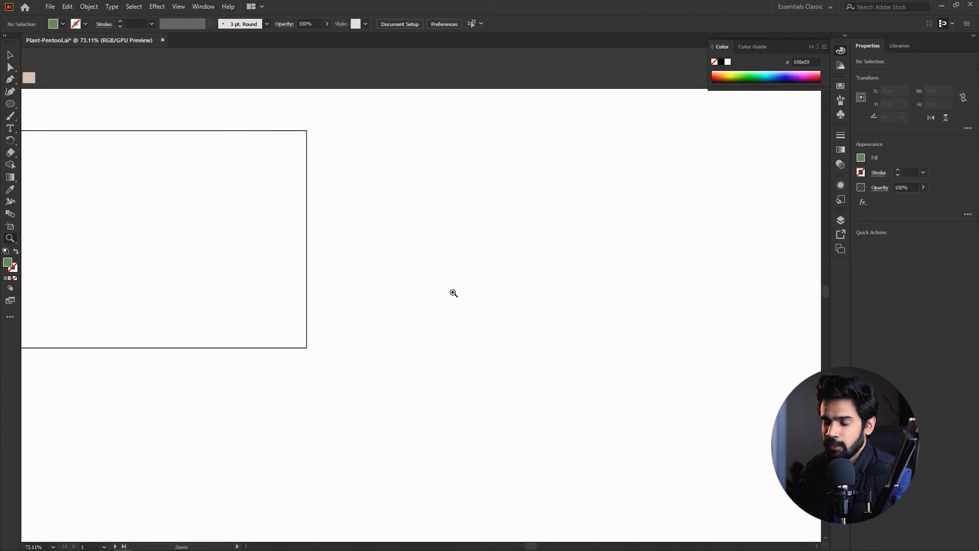
key("p")
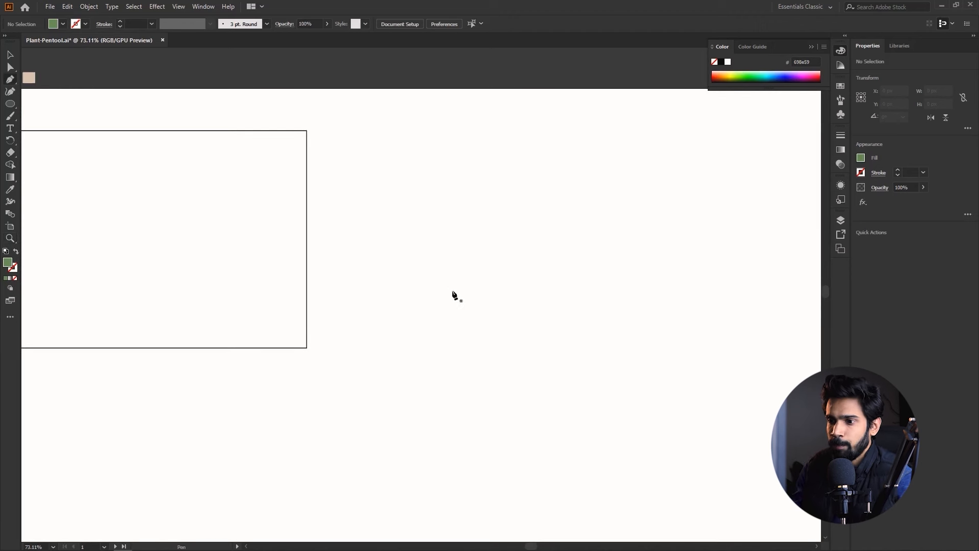
left_click(473, 338)
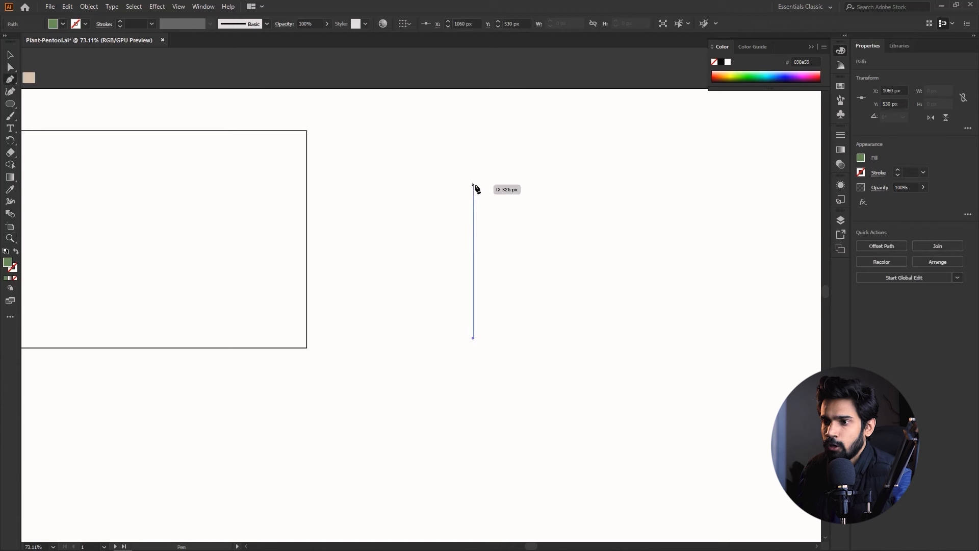
left_click_drag(474, 185, 541, 58)
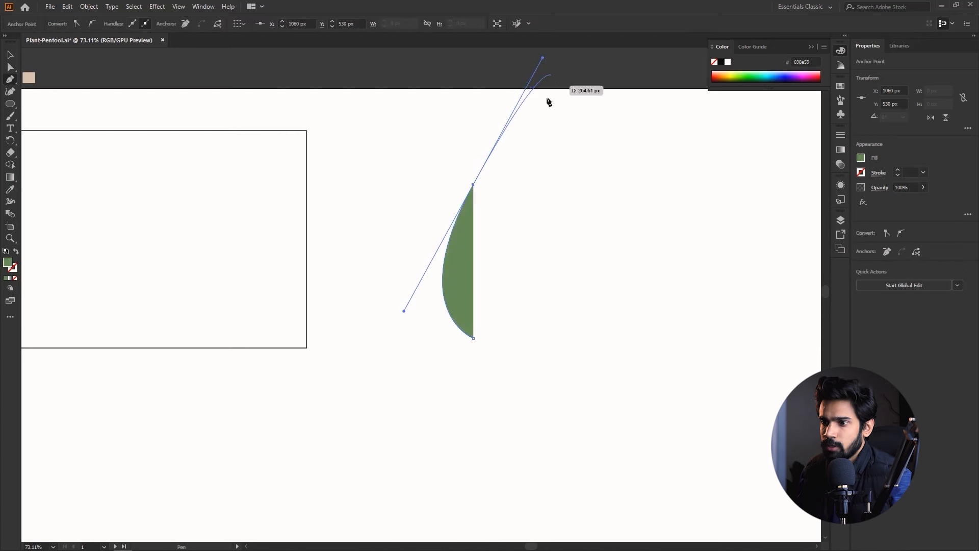
left_click(474, 186)
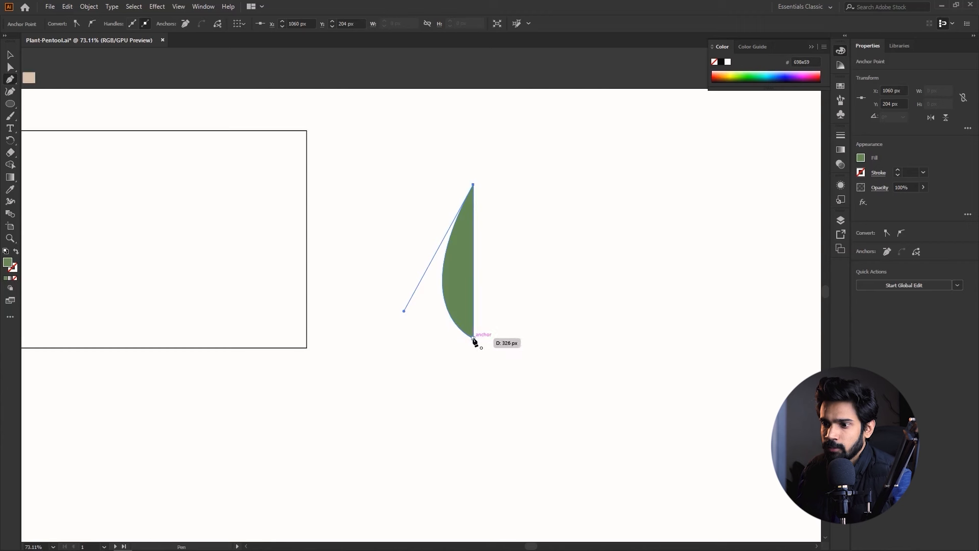
left_click_drag(473, 338, 400, 383)
key("v")
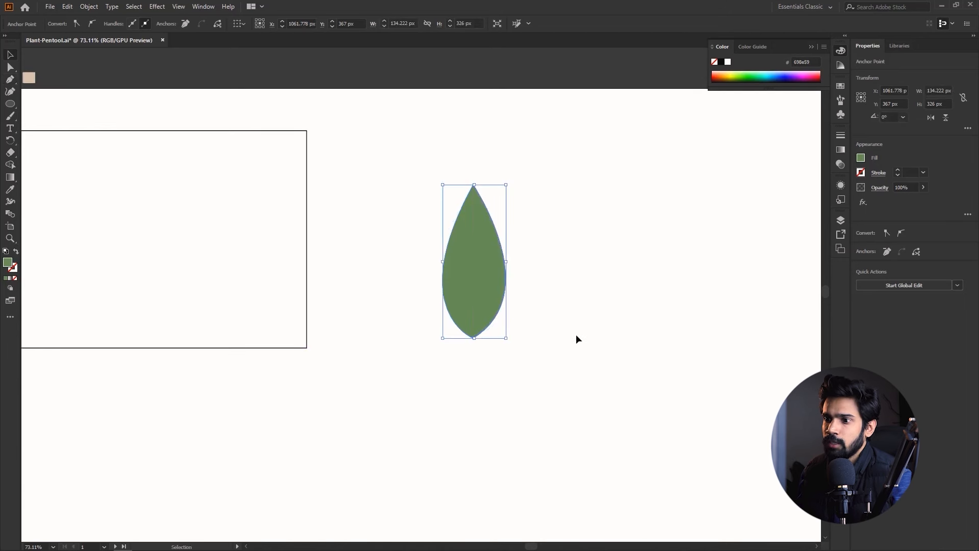
left_click(531, 294)
Set the drawing colours to no fill and a near-black 070707 stroke
key("z")
left_click_drag(514, 229, 584, 257)
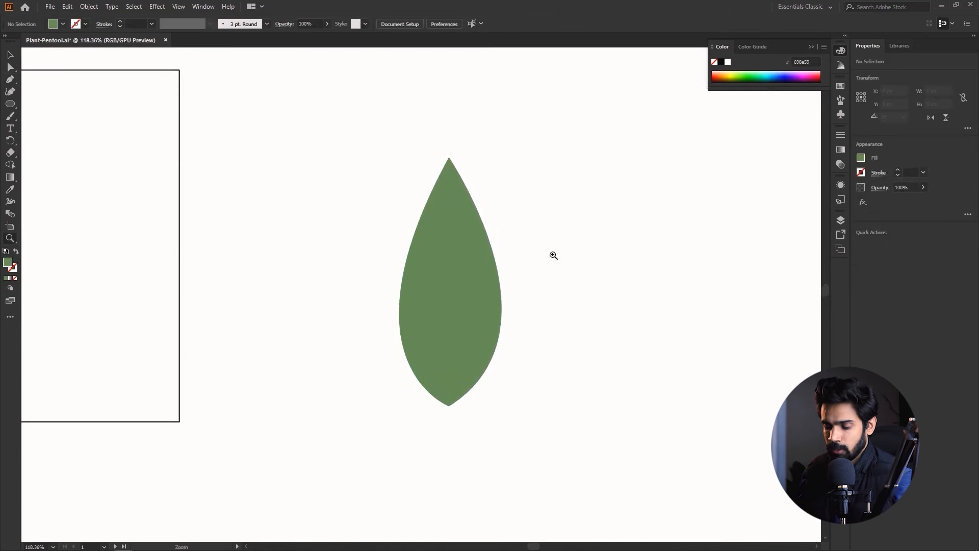
key("p")
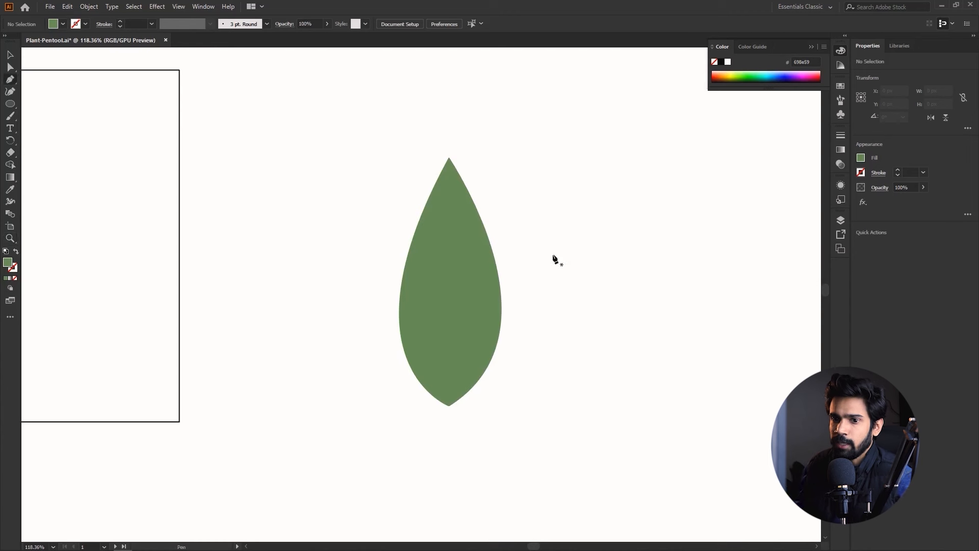
left_click(15, 280)
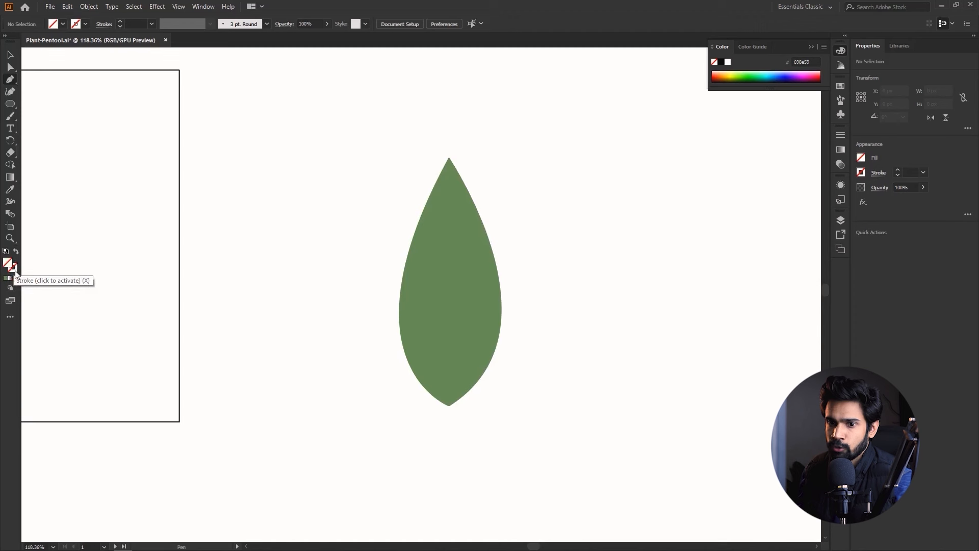
left_click(13, 271)
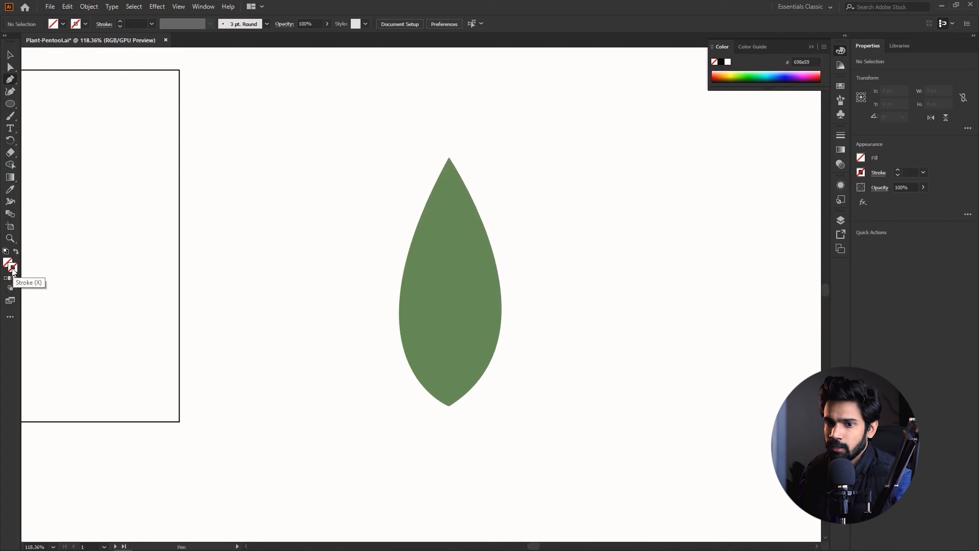
double_click(12, 270)
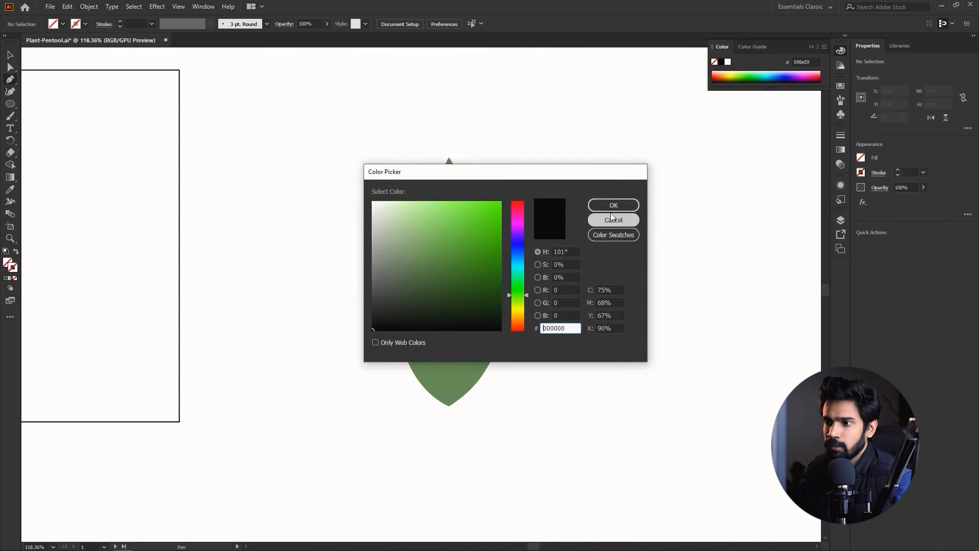
left_click(596, 204)
mouse_move(394, 153)
left_mouse_down()
mouse_move(680, 346)
mouse_move(839, 302)
mouse_move(269, 177)
left_mouse_up()
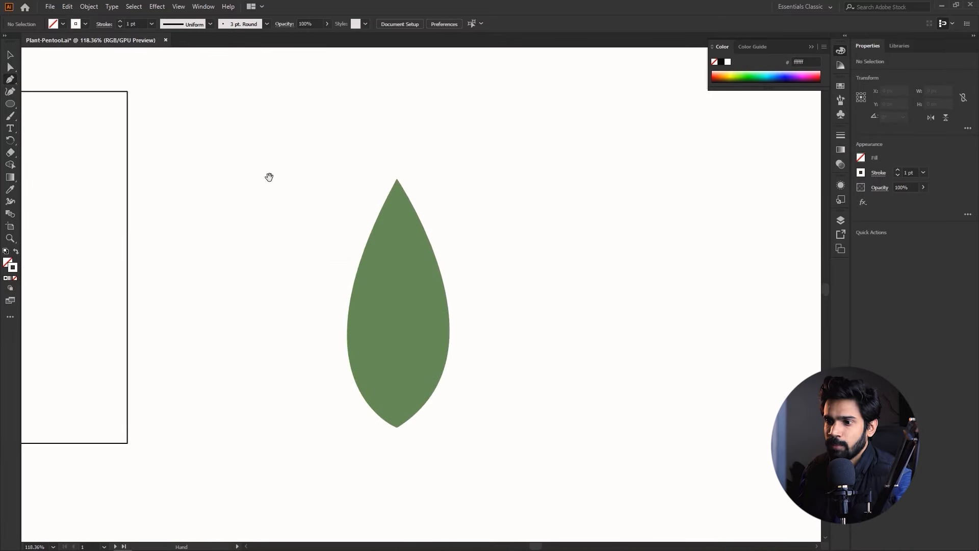
double_click(12, 267)
left_click_drag(430, 295, 373, 327)
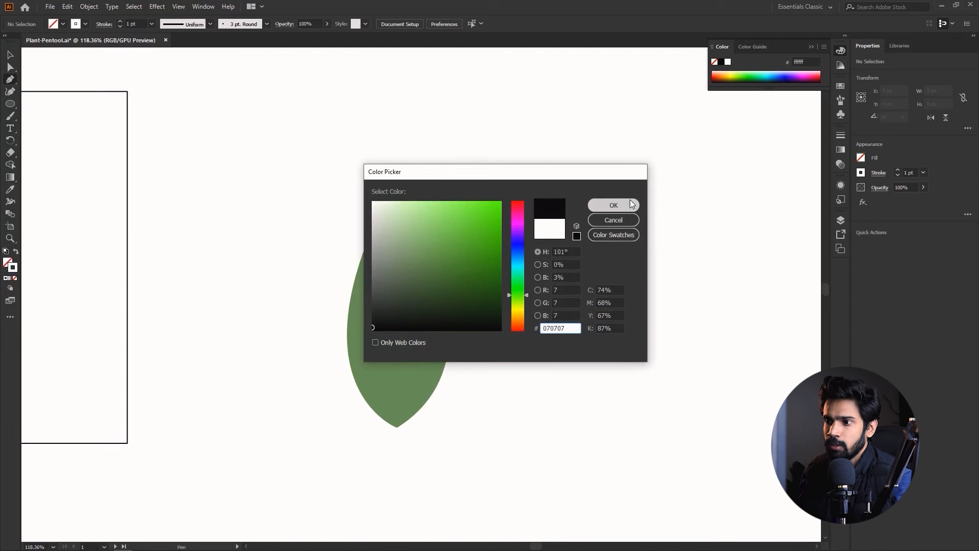
left_click(613, 205)
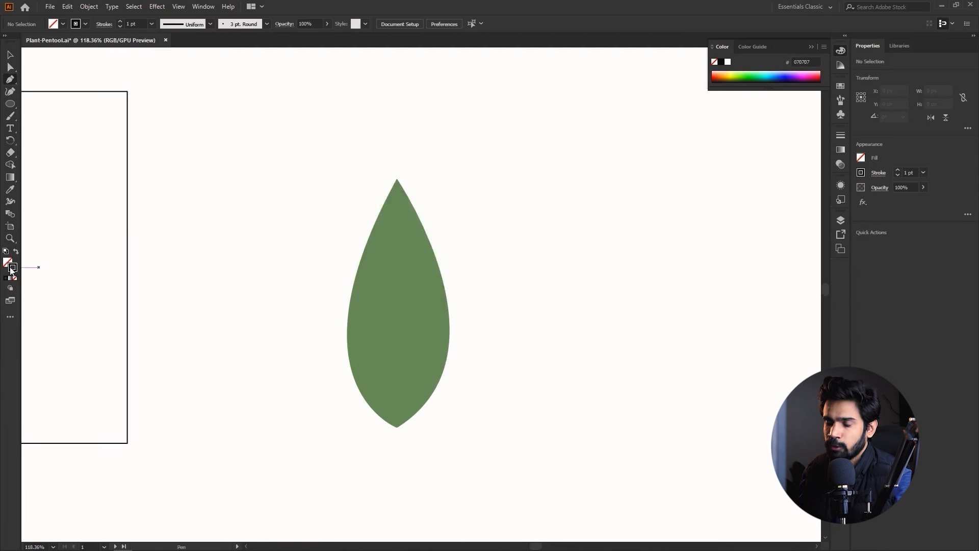
Draw a slightly curved vein about 7 by 291 px down the middle of the leaf with the Pen tool, and deselect it
left_click(398, 194)
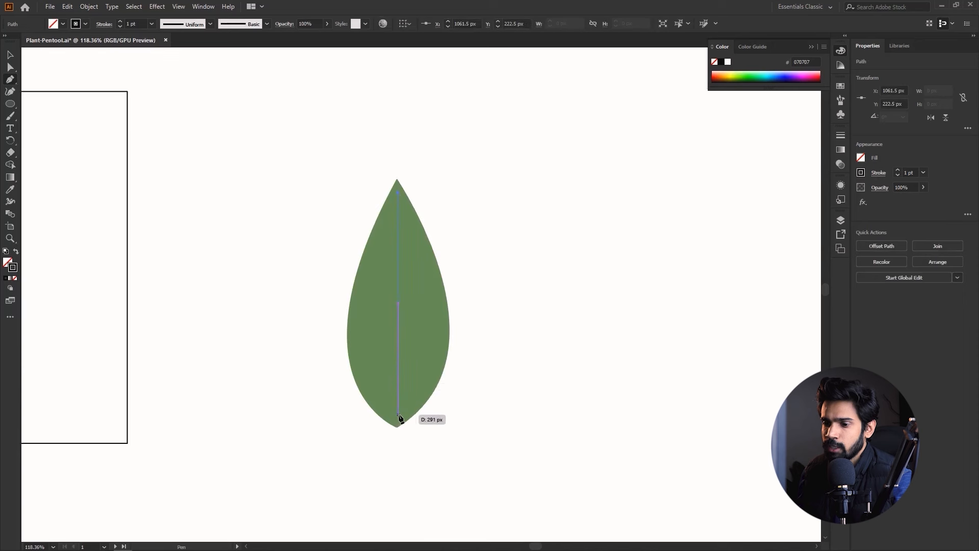
left_click_drag(398, 415, 384, 464)
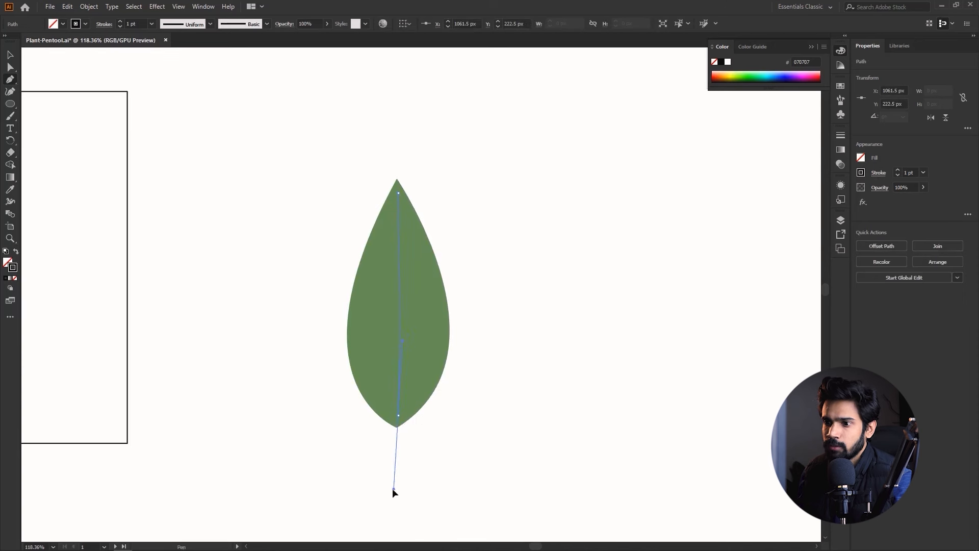
key("v")
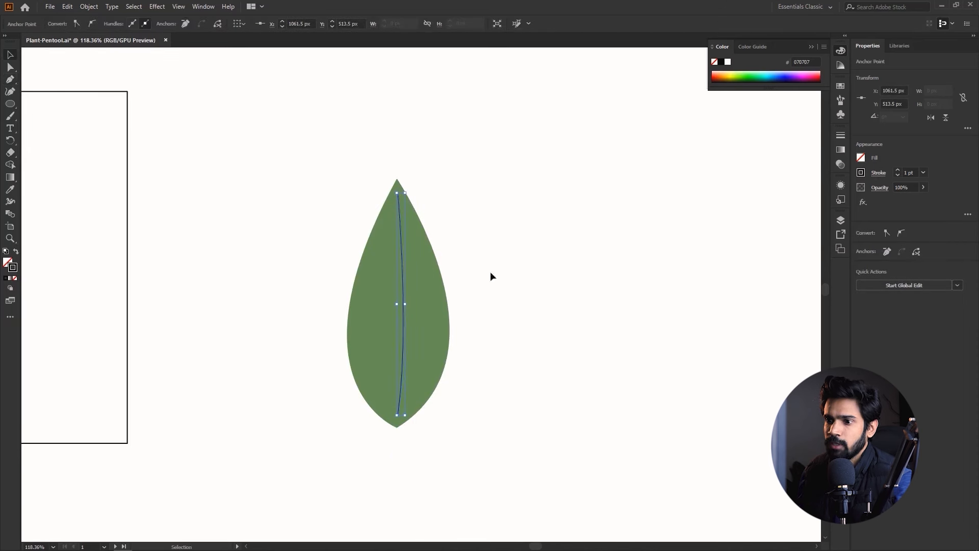
left_click(540, 357)
Set the vein's stroke weight to 3 pt and deselect it
key("space")
left_click_drag(540, 358, 533, 318)
key("z")
key("v")
left_click(487, 309)
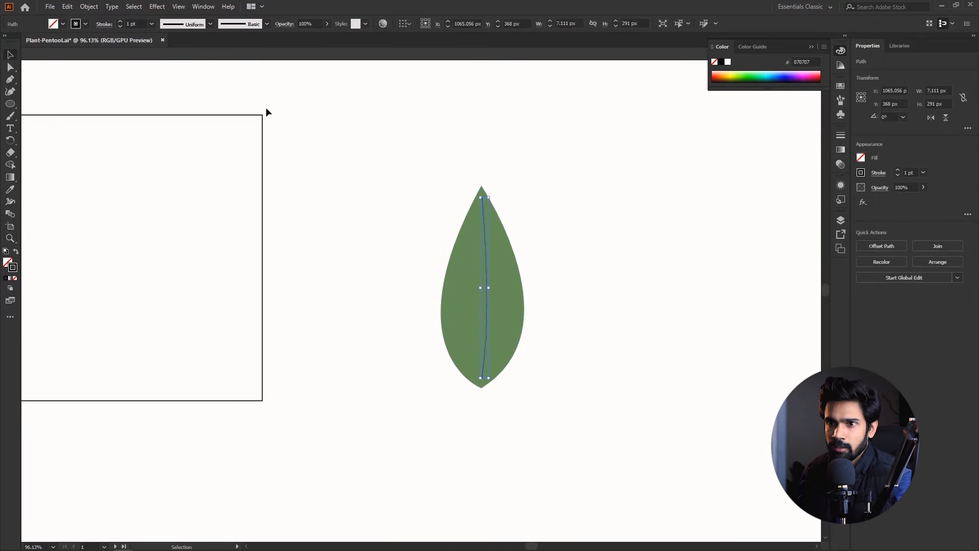
left_click(120, 22)
left_click(120, 21)
left_click(632, 278)
Group the green leaf with its vein and deselect the group
key("z")
mouse_move(631, 278)
left_mouse_down()
mouse_move(560, 334)
mouse_move(668, 343)
mouse_move(525, 328)
mouse_move(655, 334)
left_mouse_up()
key("v")
left_click_drag(688, 203, 536, 332)
key("a")
key("ctrl+g")
left_click(650, 275)
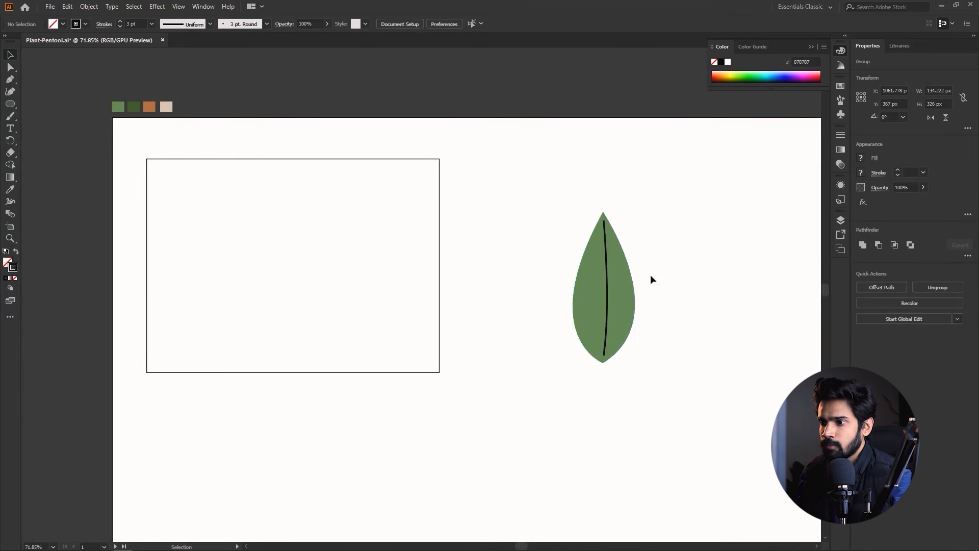
Draw a narrow upright rectangle about 8 by 300 px to the right of the leaf as the plant's stem
left_click_drag(632, 336, 500, 331)
left_click_drag(555, 258, 483, 264)
key("z")
mouse_move(465, 328)
left_mouse_down()
mouse_move(528, 345)
mouse_move(511, 339)
mouse_move(507, 297)
left_mouse_up()
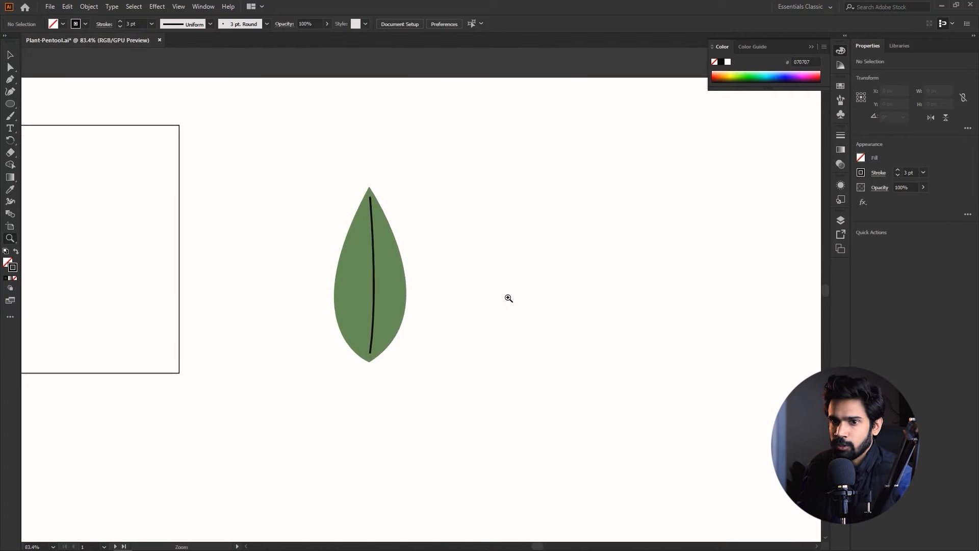
left_click_drag(18, 102, 54, 104)
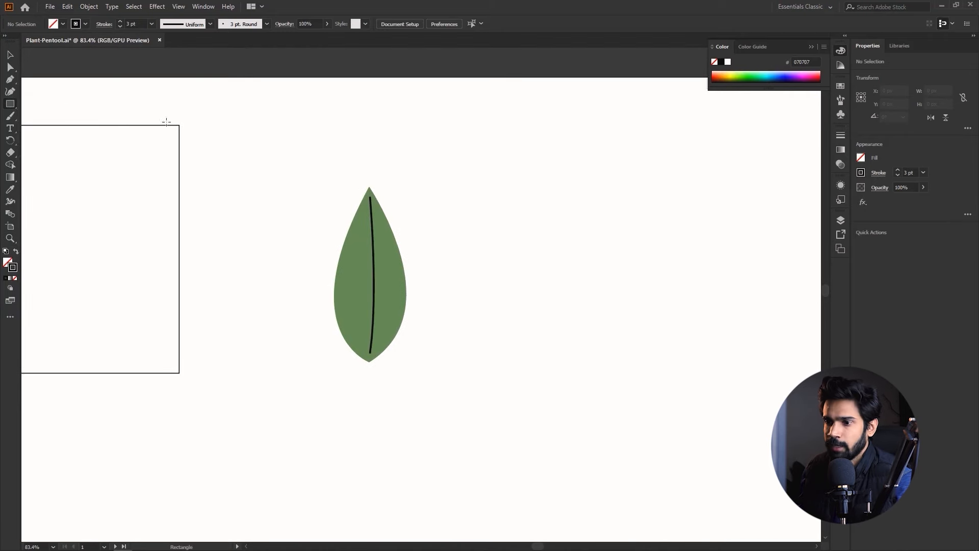
left_click_drag(524, 187, 520, 348)
left_click_drag(455, 282, 620, 317)
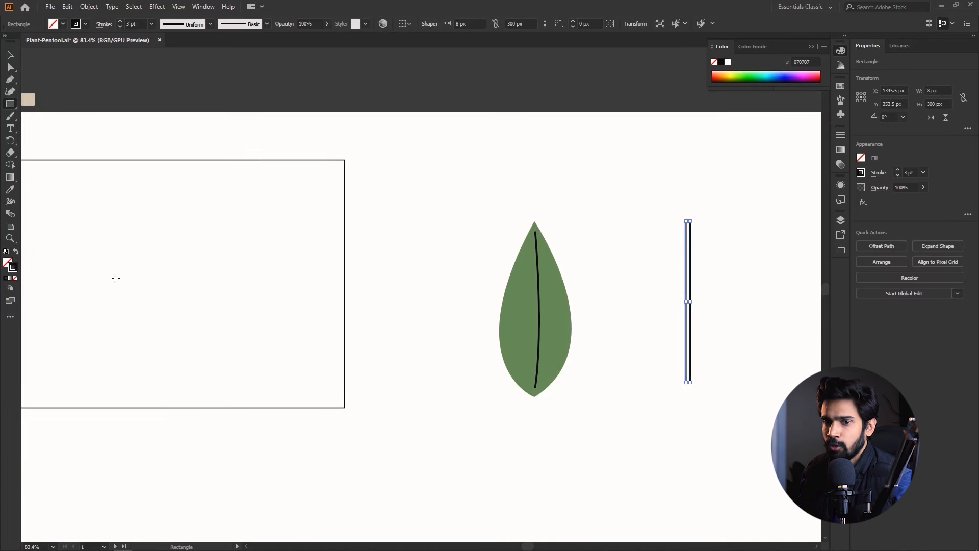
Fill the stem with the orange-brown palette colour, leave it without a stroke, and deselect it
left_click(16, 252)
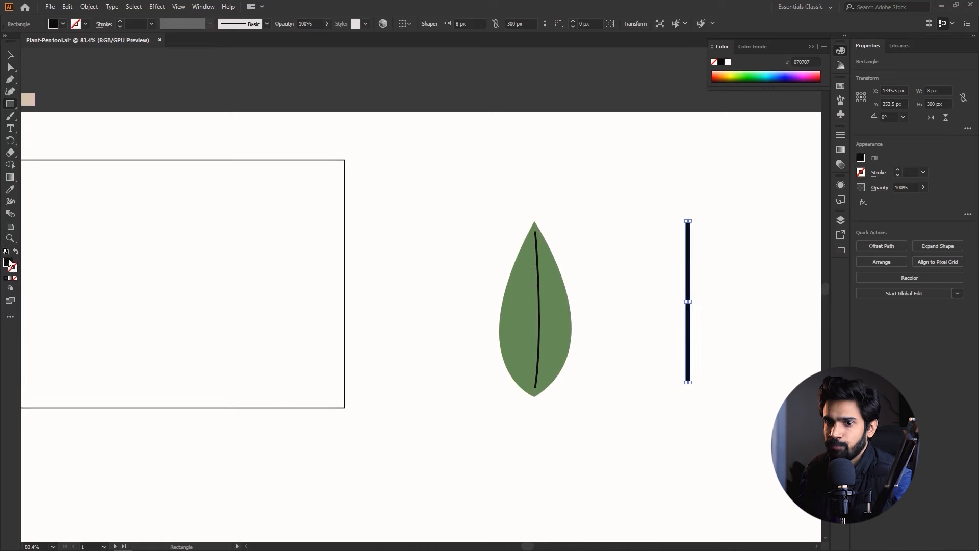
left_click_drag(130, 222, 326, 266)
key("i")
left_click(211, 138)
left_click_drag(382, 197, 132, 191)
key("v")
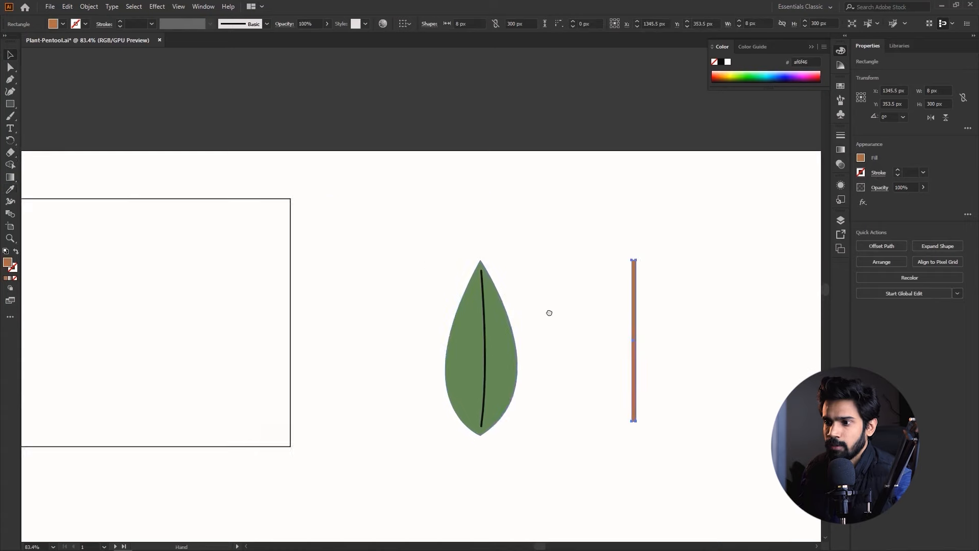
left_click_drag(549, 313, 660, 347)
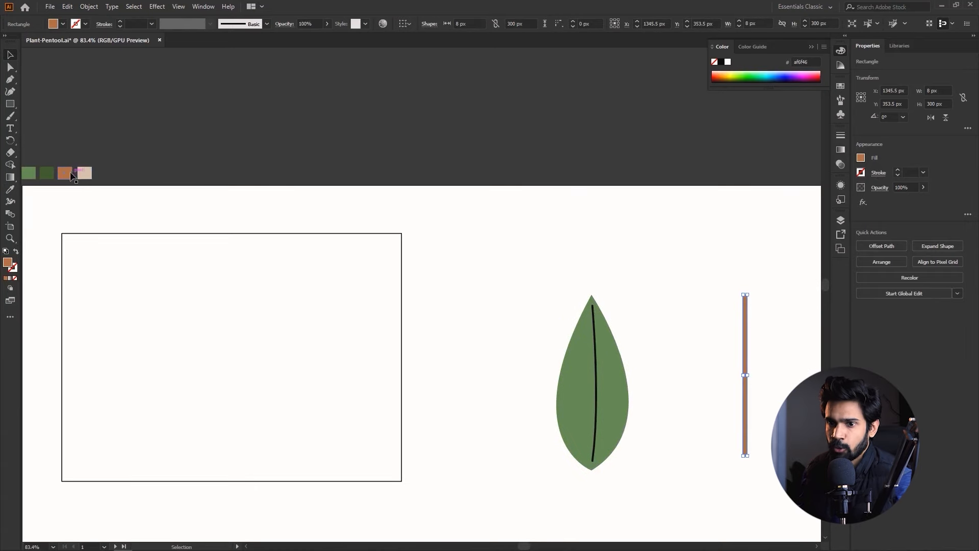
key("i")
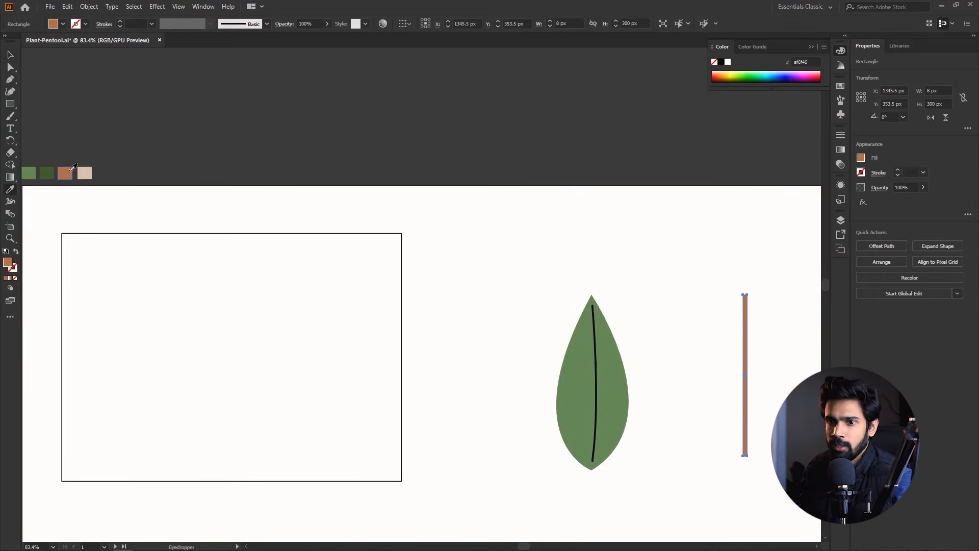
left_click_drag(713, 322, 500, 266)
key("v")
left_click(656, 278)
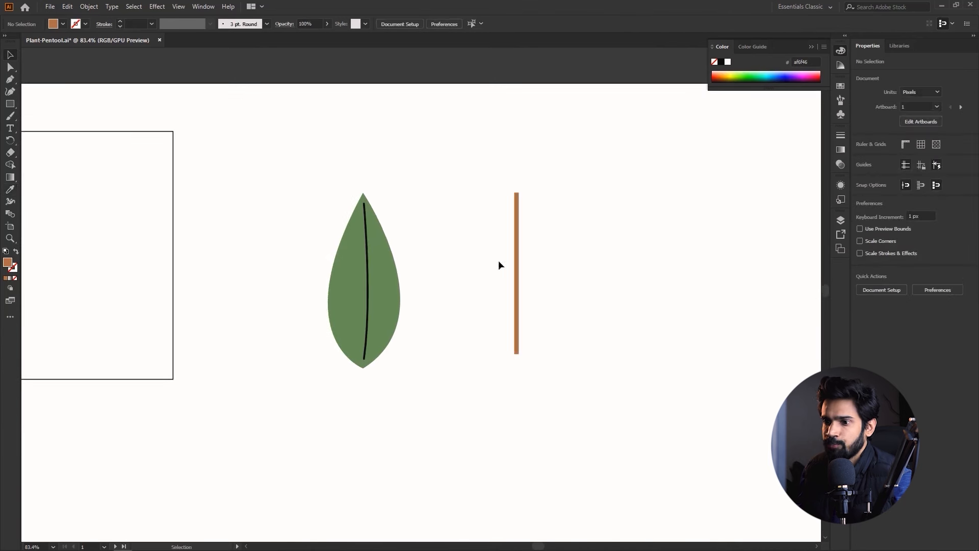
Move the leaf group to the stem's right side, shrink it and rotate it about 44 degrees clockwise with its base against the stem
left_click(372, 291)
left_click_drag(372, 291, 587, 253)
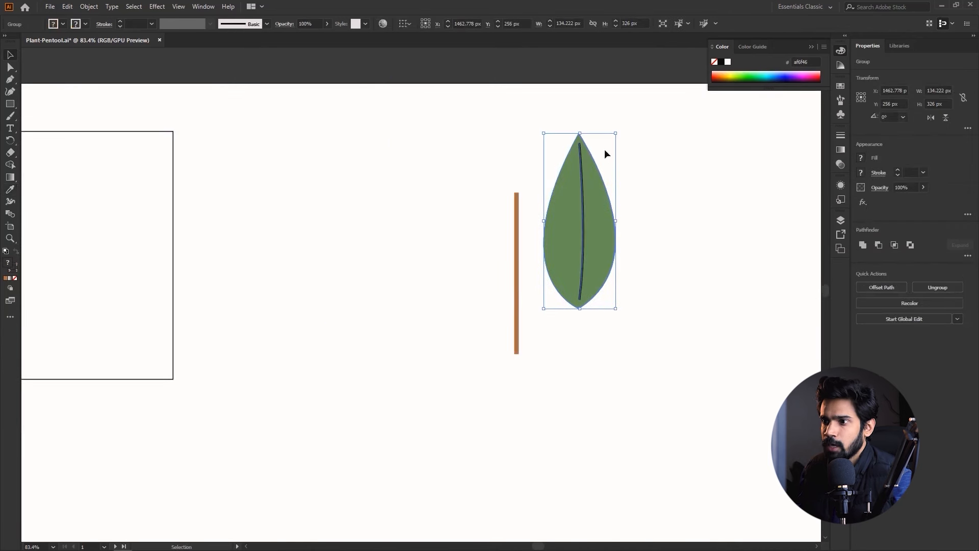
left_click_drag(618, 130, 572, 195)
key("z")
left_click_drag(519, 221, 621, 250)
key("v")
Bring the leaf group to the front, shrink it and tilt it further to about 129 by 98 px beside the stem
right_click(597, 220)
mouse_move(662, 337)
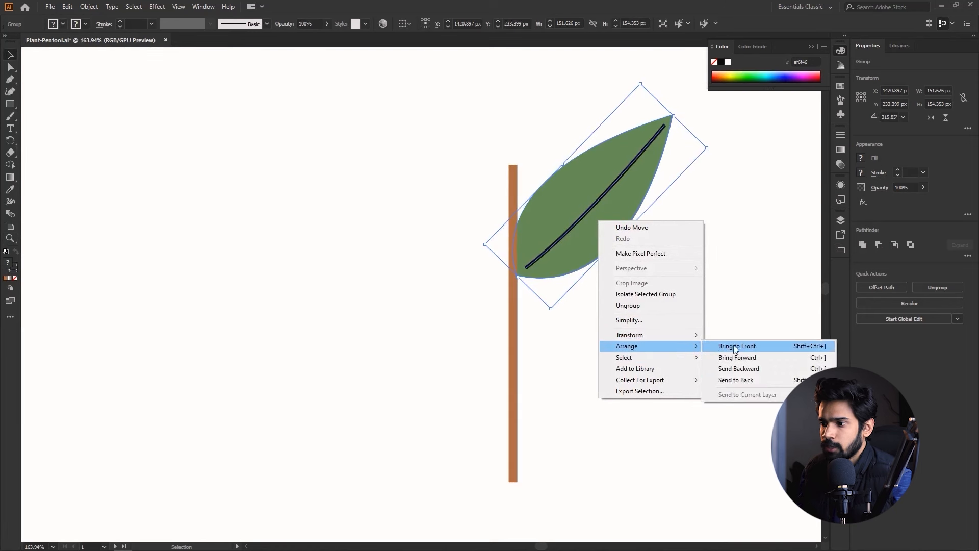
left_click(735, 346)
left_click(693, 328)
mouse_move(585, 254)
left_mouse_down()
mouse_move(596, 255)
mouse_move(588, 258)
left_mouse_up()
left_click_drag(715, 146, 718, 169)
Copy the leaf to the left of the stem and reflect the copy across the vertical axis
left_click_drag(633, 177, 443, 207)
right_click(451, 195)
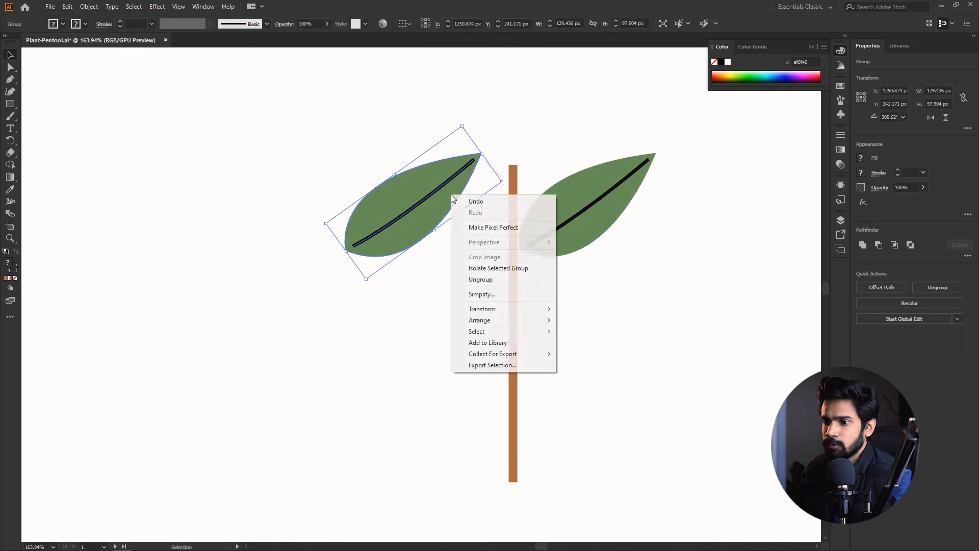
mouse_move(545, 310)
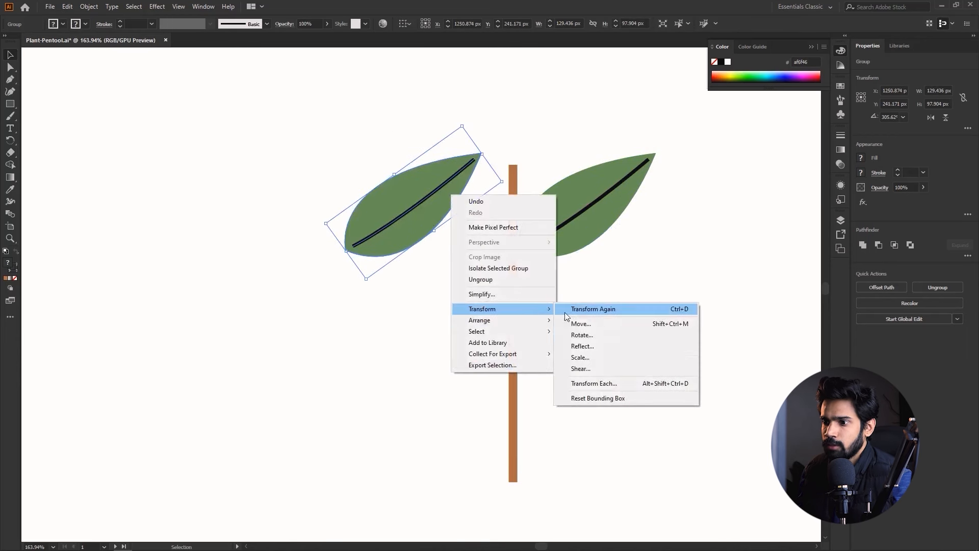
left_click(591, 337)
key("Return")
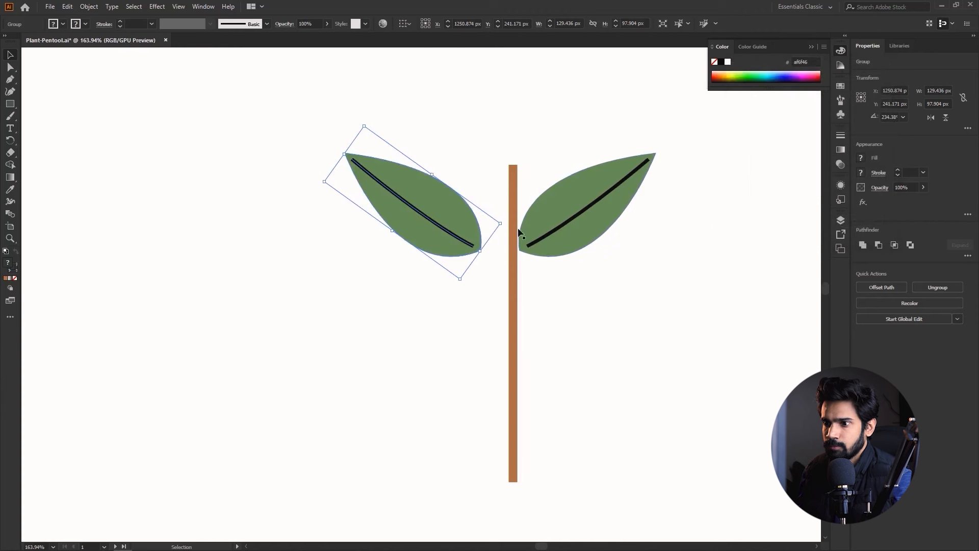
Shrink the mirrored leaf to about 102 by 77 px, place its base against the stem, and select the larger leaf
left_click_drag(500, 222, 498, 258)
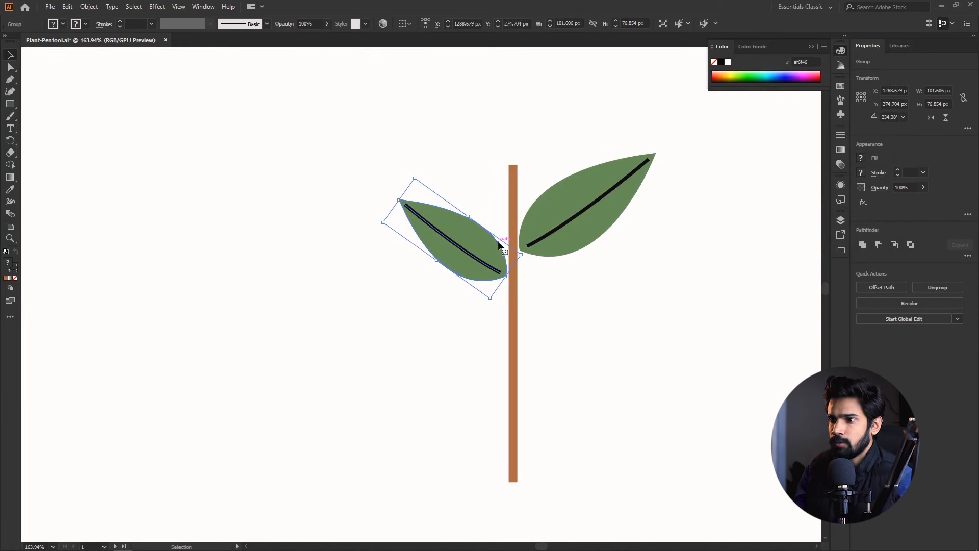
key("Right")
left_click(585, 212)
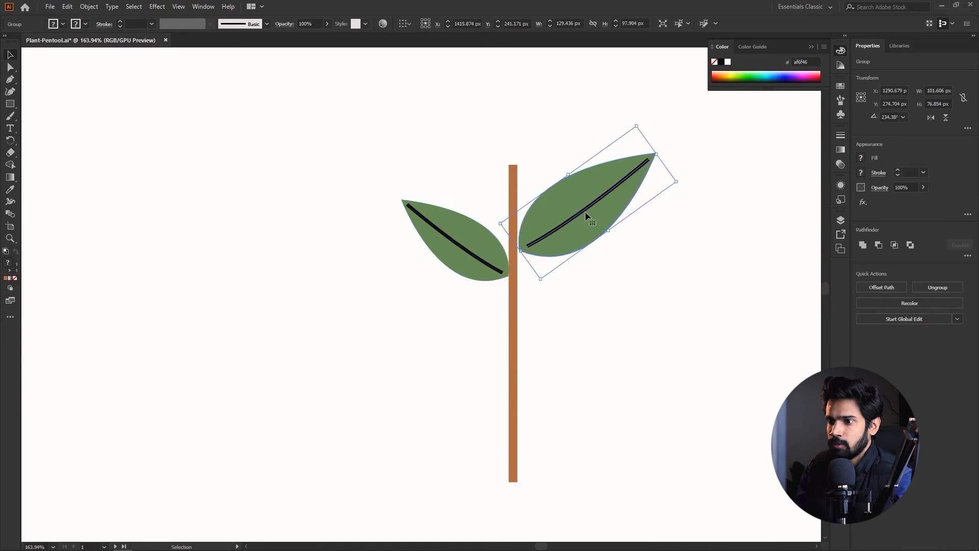
Copy both leaves straight down the stem, shrink the copied pair and position it against the stem
key("z")
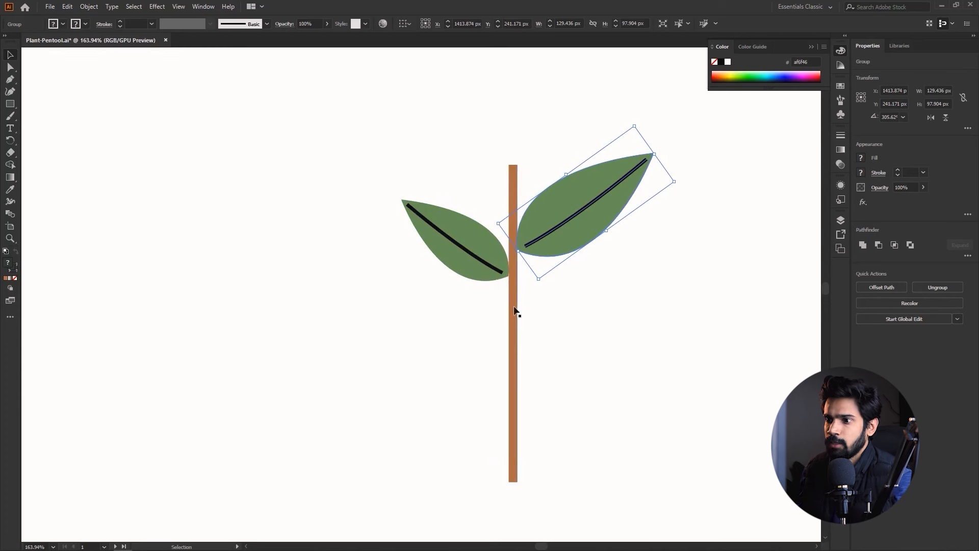
left_click(612, 396, "alt")
left_click_drag(647, 393, 701, 394)
key("v")
left_click(583, 299)
left_click(484, 249)
left_click(577, 217, "shift")
left_click_drag(586, 206, 584, 312)
left_click_drag(655, 274, 621, 286)
left_click_drag(584, 336, 579, 325)
Shrink the lower-left leaf separately so it is the smallest, keeping its base at the stem, and deselect it
left_click(558, 351, "shift")
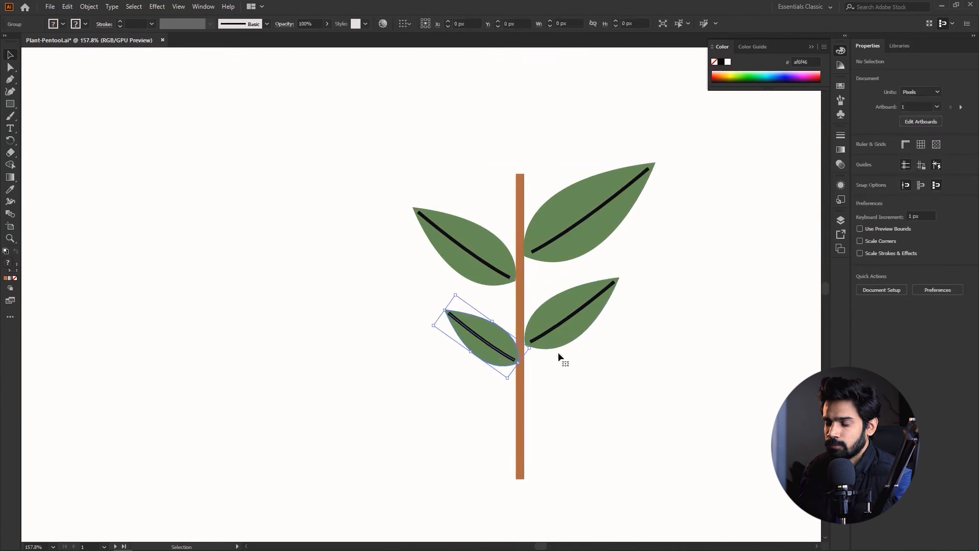
left_click_drag(526, 349, 506, 352)
left_click(658, 393)
mouse_move(658, 393)
left_mouse_down()
mouse_move(616, 393)
mouse_move(648, 393)
left_mouse_up()
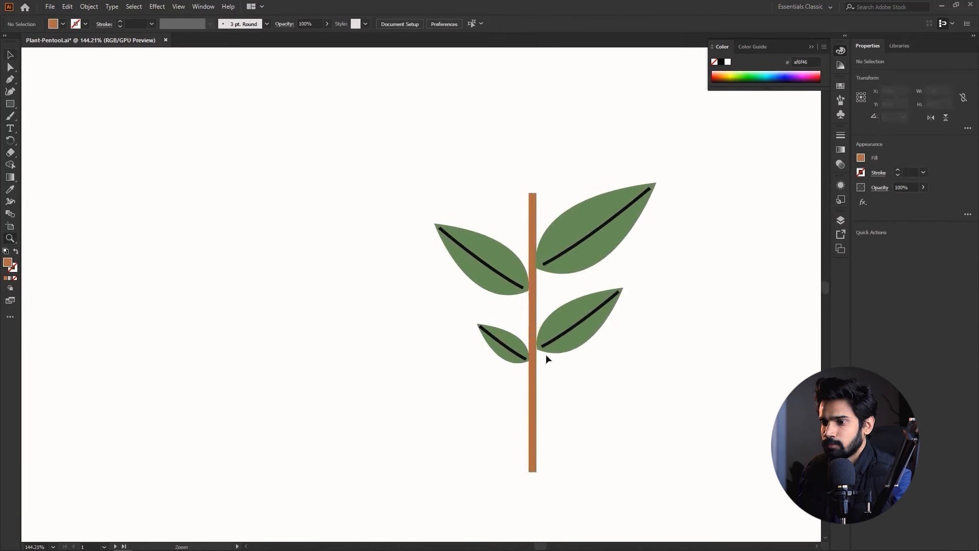
left_click_drag(598, 374, 636, 374)
key("v")
left_click(487, 336)
left_click_drag(424, 323, 411, 317)
left_click(672, 399)
Shorten the stem by raising its bottom edge to a little below the lowest leaves, and deselect it
key("z")
left_click_drag(672, 399, 614, 409)
left_click_drag(614, 409, 711, 345)
left_click_drag(669, 371, 723, 389)
left_click_drag(741, 337, 604, 363)
key("v")
key("a")
left_click_drag(511, 389, 560, 362)
key("v")
left_click(654, 357)
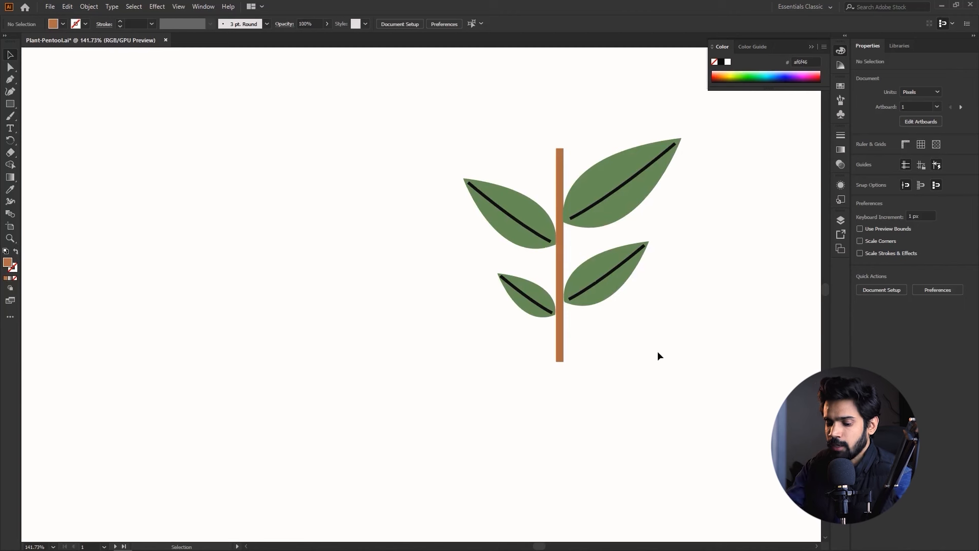
Draw an orange-brown pot rectangle about 100 by 69 px centred under the bottom end of the stem, and deselect it
key("m")
left_click_drag(511, 360, 607, 425)
key("v")
left_click(674, 406)
key("z")
left_click_drag(676, 407, 557, 411)
left_click_drag(643, 400, 764, 421)
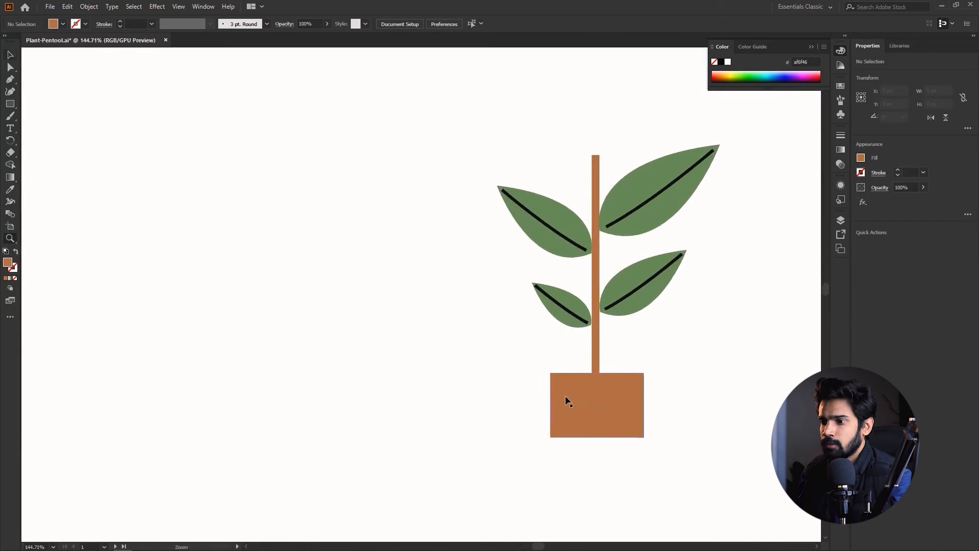
Flare the pot by moving its top corners outward 20 px on each side, making a trapezoid, and deselect it
key("v")
left_click(565, 396)
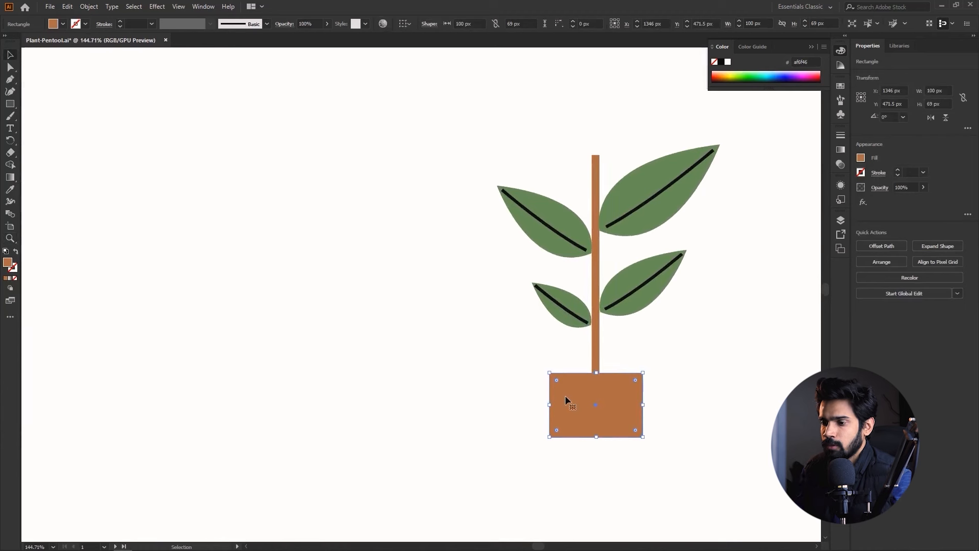
key("a")
left_click(643, 372)
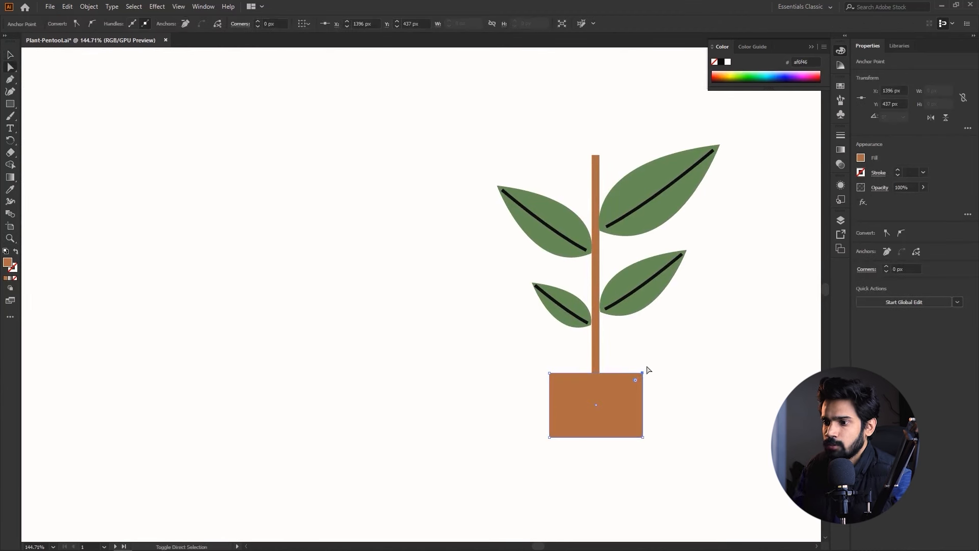
key("shift+Right")
key("shift+Right")
left_click_drag(563, 356, 513, 389)
key("shift+Left")
key("shift+Left")
key("space")
left_click_drag(595, 409, 458, 404)
key("v")
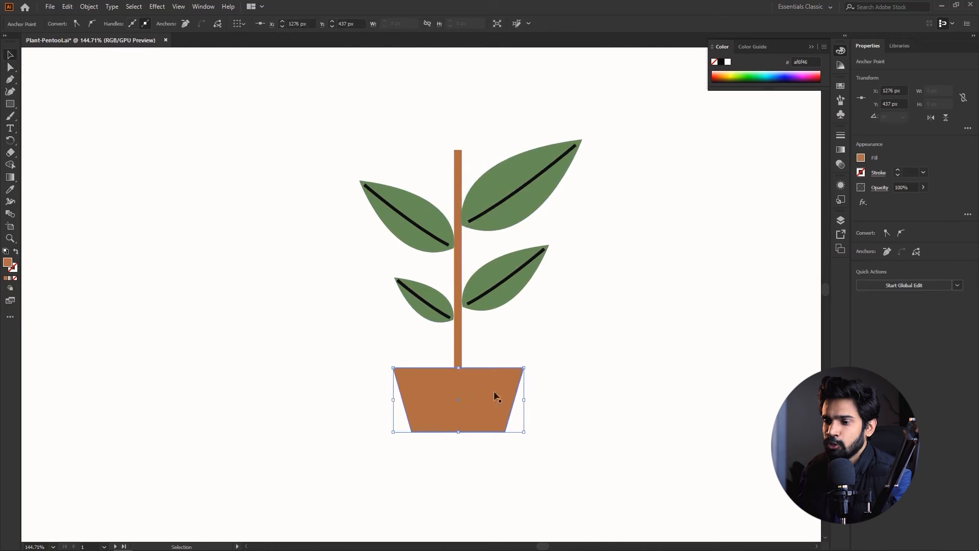
left_click(636, 345)
Make the pot taller by lowering its two bottom corners together until it is 99 px high, and deselect it
key("space")
left_click_drag(576, 366, 597, 369)
key("z")
left_click_drag(528, 367, 613, 324)
key("space")
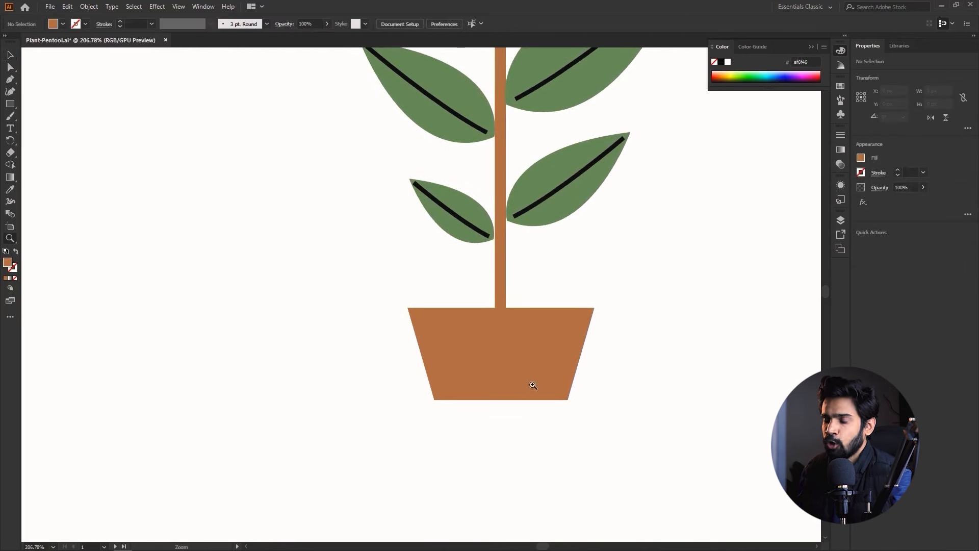
left_click_drag(453, 286, 473, 328)
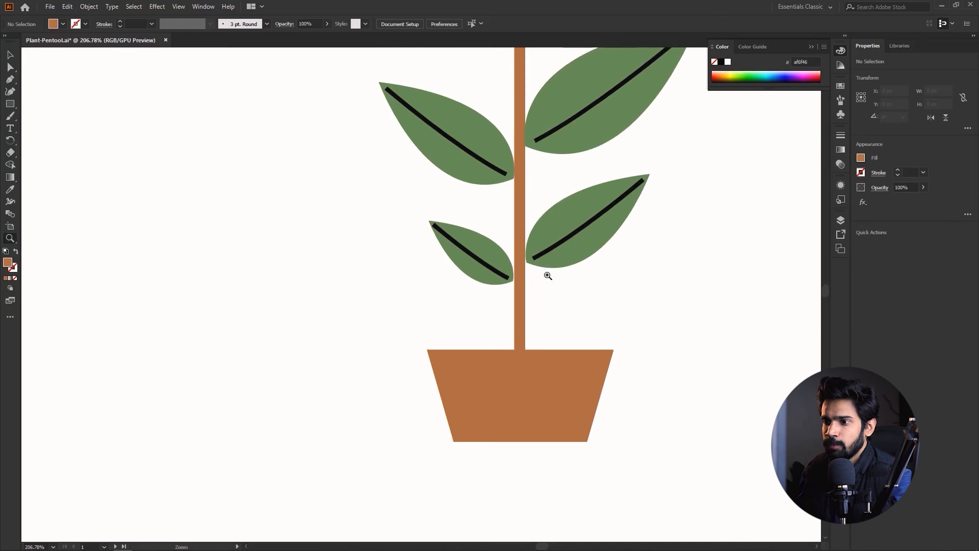
left_click_drag(598, 394, 549, 391)
key("v")
left_click(518, 427)
key("a")
left_click_drag(472, 416, 649, 461)
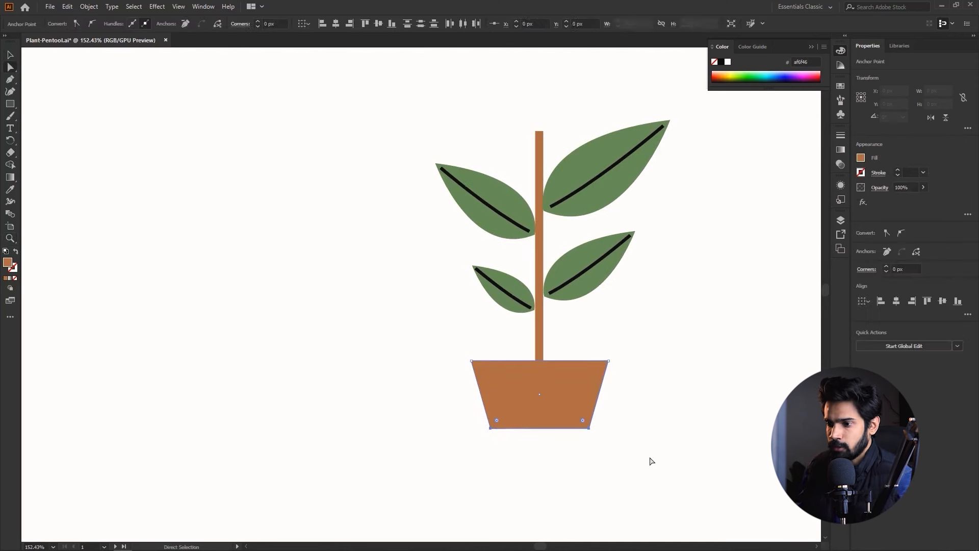
key("Down")
key("Down")
key("Down")
key("Down")
key("Down")
key("Down")
key("Down")
key("Down")
key("Down")
key("Down")
key("Down")
key("Down")
key("Down")
key("Down")
key("Down")
key("Down")
key("Down")
key("Down")
key("Down")
key("Down")
key("Down")
key("Down")
key("Down")
key("Down")
key("Down")
key("Down")
key("Down")
key("Down")
key("Down")
key("Down")
key("Down")
key("Down")
key("Down")
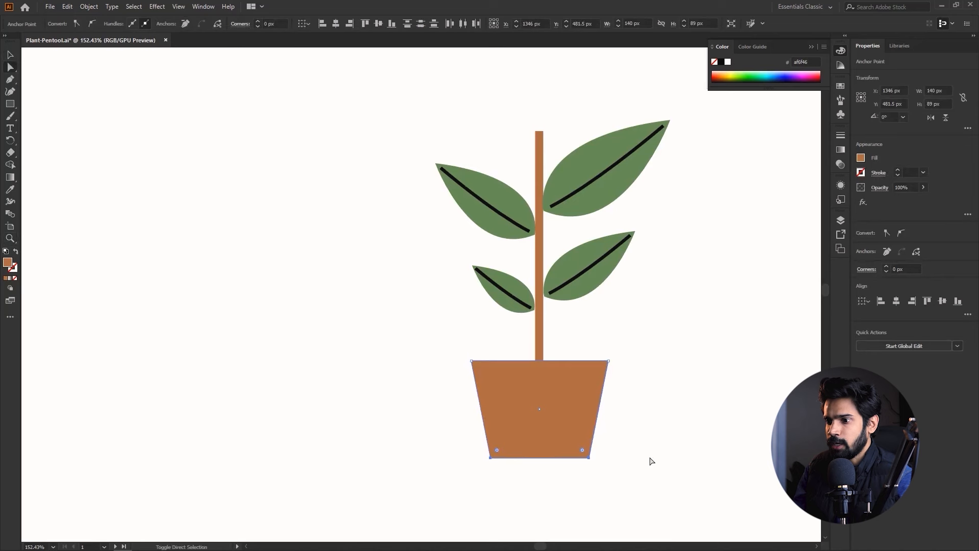
key("Up")
key("Up")
key("Up")
key("Up")
key("Up")
key("Up")
key("Up")
key("Up")
key("Up")
key("Up")
key("v")
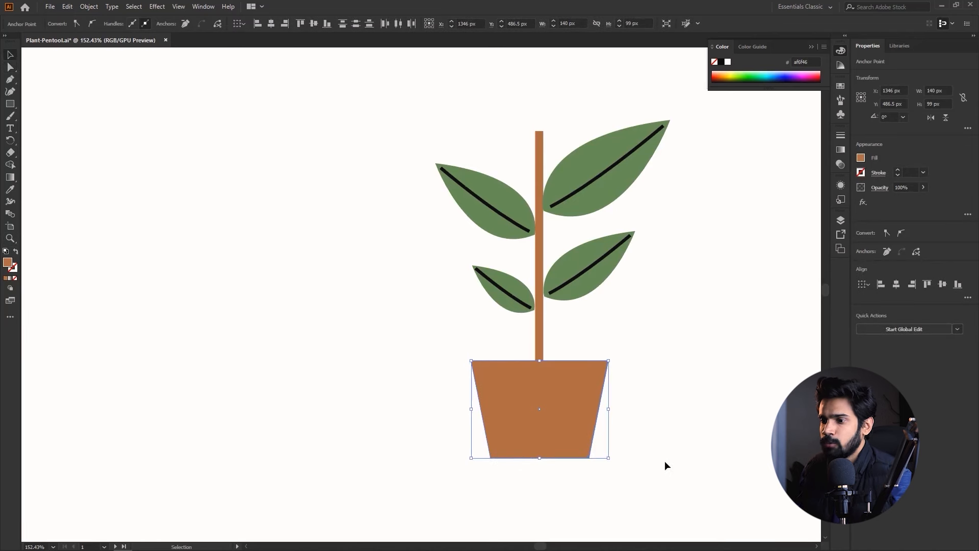
left_click(665, 460)
Scale the whole pot down slightly in proportion, nudge it up so it overlaps the stem's lower end, and deselect it
left_click(564, 403)
left_click_drag(607, 360, 597, 361)
key("shift+Up")
key("Left")
key("Left")
key("Down")
left_click(619, 374)
Select all parts of the potted plant and move them to the upper-right area of the artboard
key("z")
left_click_drag(742, 415, 703, 343)
key("v")
left_click_drag(700, 155, 516, 408)
left_click_drag(637, 279, 531, 276)
left_click_drag(585, 195, 524, 267)
left_click(564, 272)
key("z")
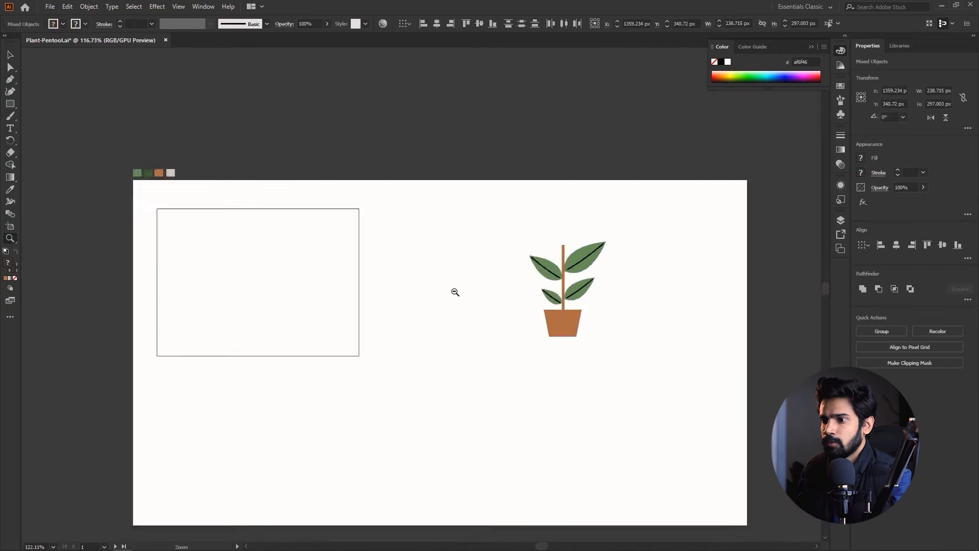
key("v")
left_click(586, 275)
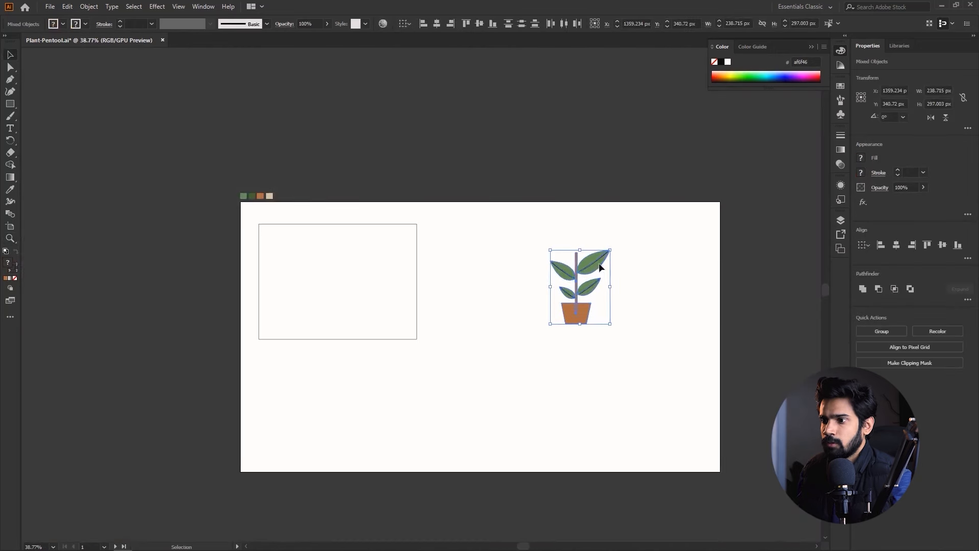
left_click_drag(598, 266, 680, 238)
Delete the large outlined practice rectangle on the artboard's left half
left_click(538, 281)
left_click_drag(538, 282, 510, 322)
left_click(511, 321)
key("v")
left_click(277, 283)
key("Delete")
Select the leaves, veins, stem and pot and combine them into one group
key("a")
left_click_drag(597, 193, 767, 355)
key("v")
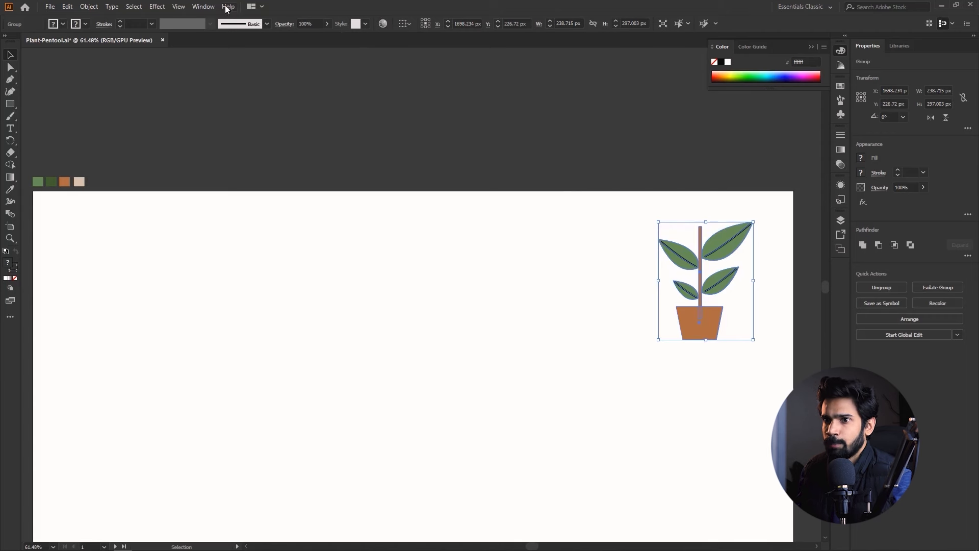
Centre the plant group horizontally and vertically relative to the artboard using Align to Artboard, and close the alignment options
left_click(198, 9)
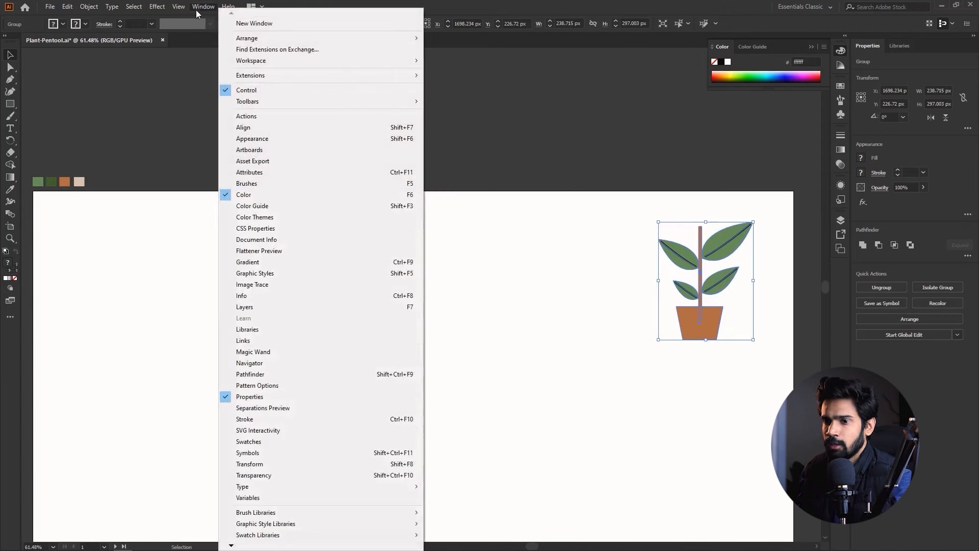
left_click(243, 127)
left_click(475, 157)
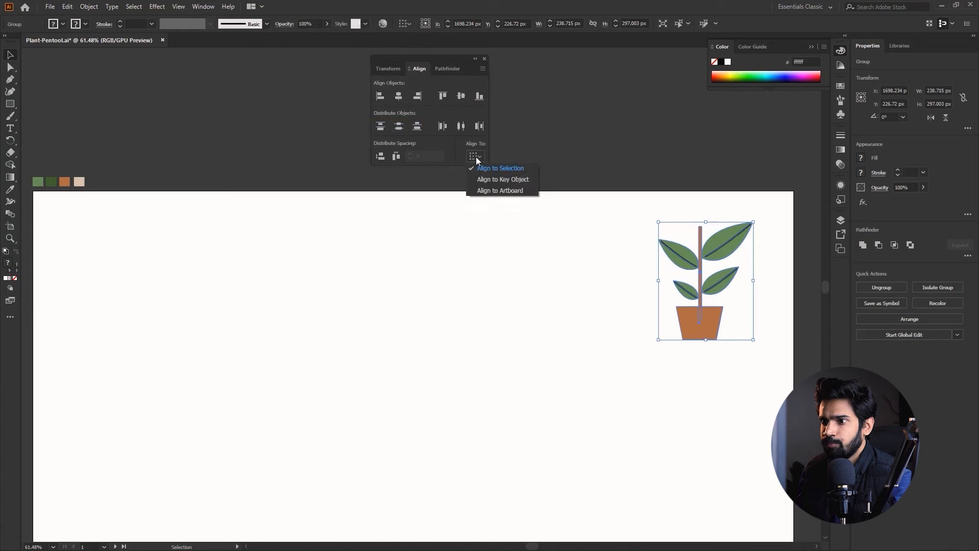
left_click(502, 188)
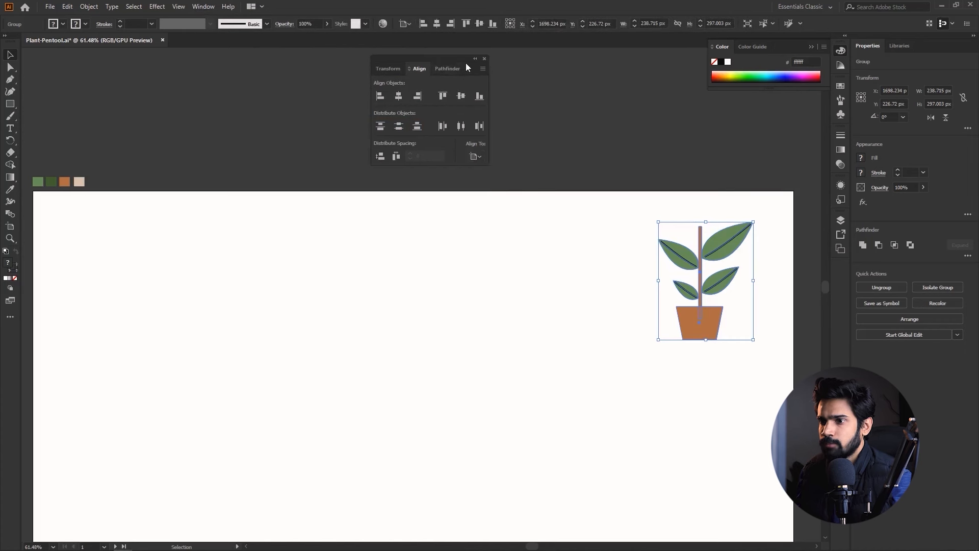
left_click(632, 287)
left_click(701, 325)
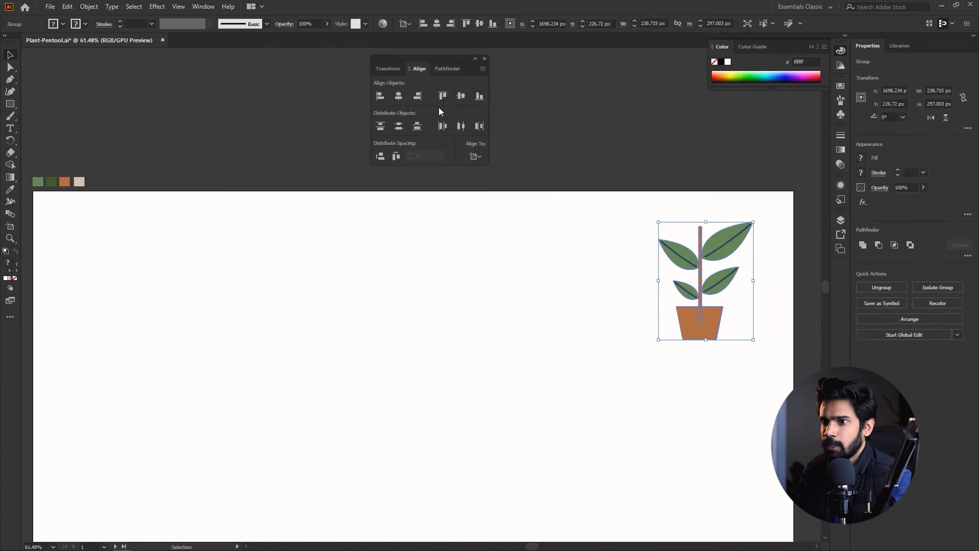
left_click(398, 96)
left_click(461, 96)
left_click(524, 249)
left_click_drag(524, 249, 608, 152)
left_click(485, 59)
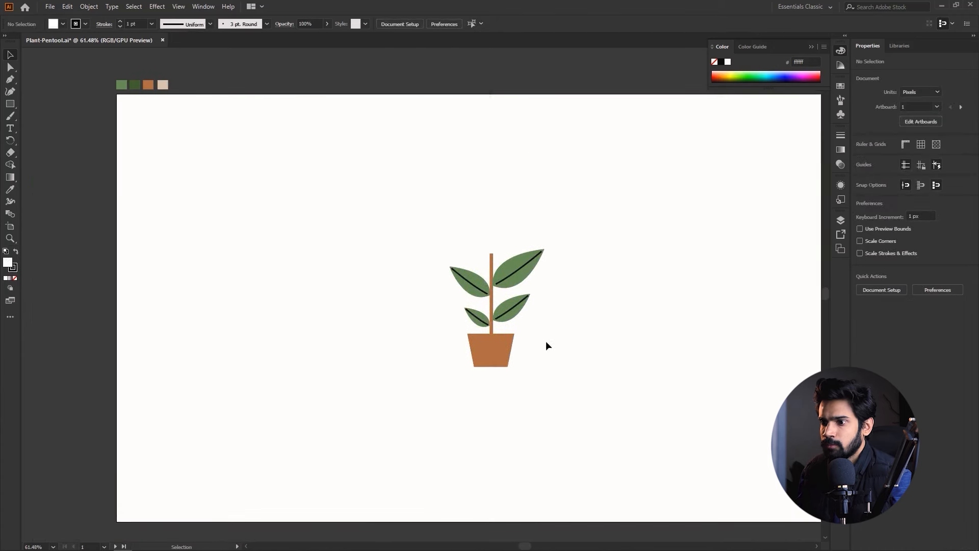
Review the centred plant illustration on the whole artboard and at closer range
left_click(507, 319)
key("ctrl+0")
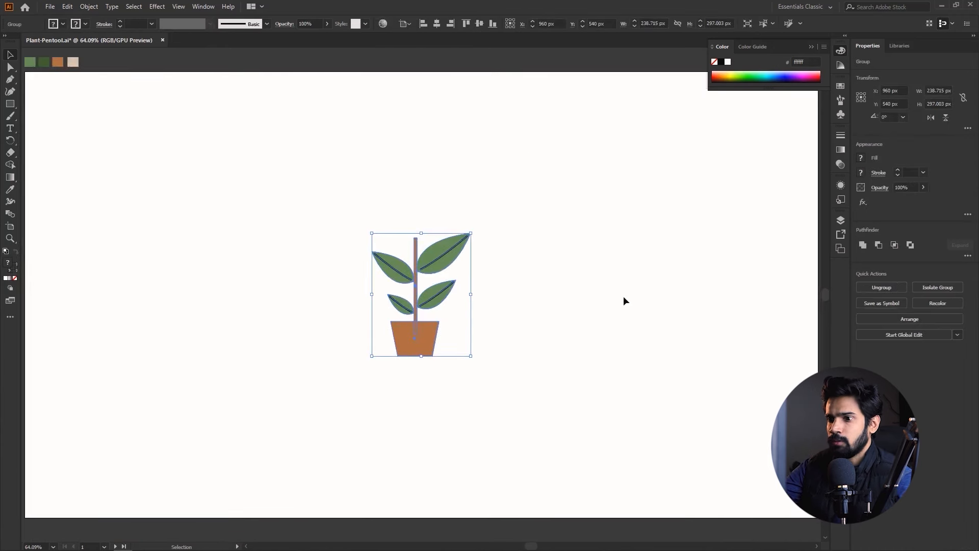
left_click(629, 298)
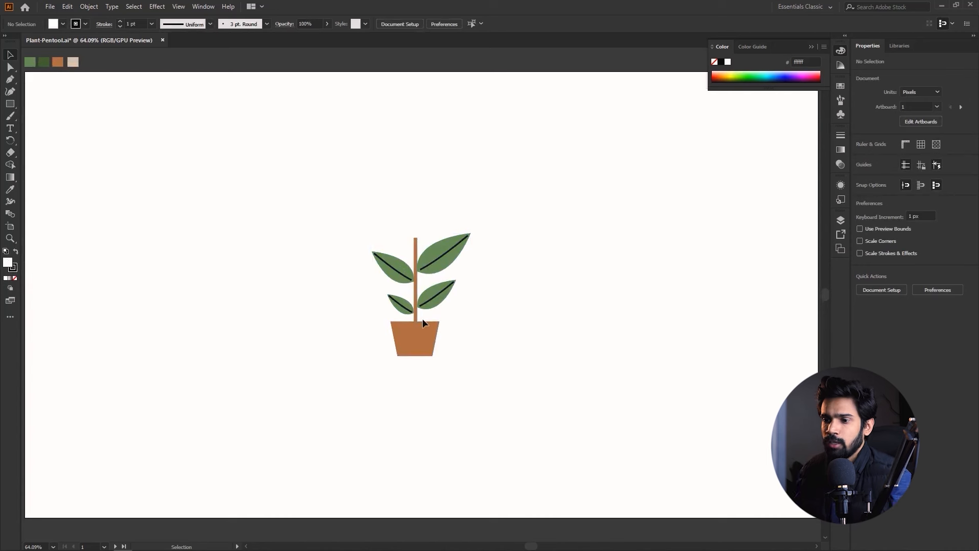
key("z")
left_click_drag(428, 293, 489, 338)
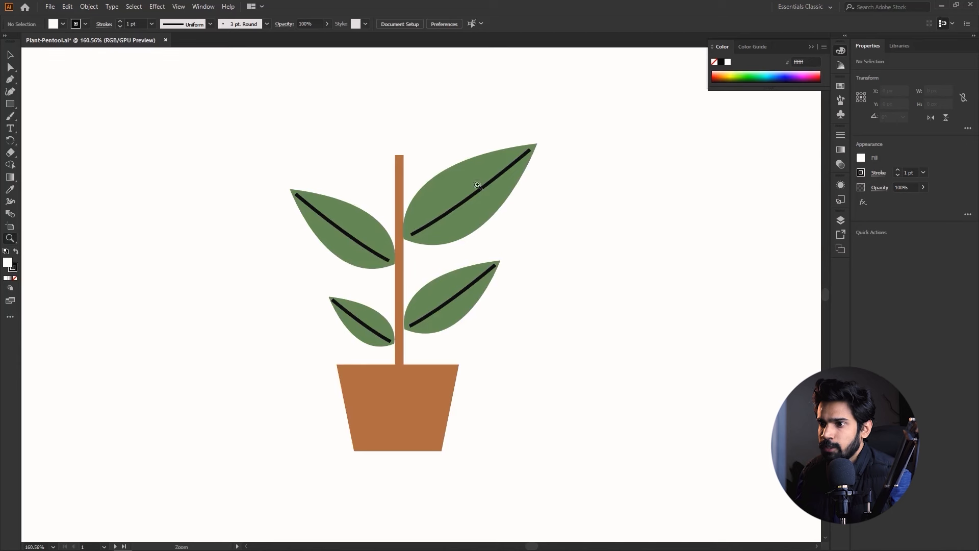
left_click_drag(614, 214, 514, 249)
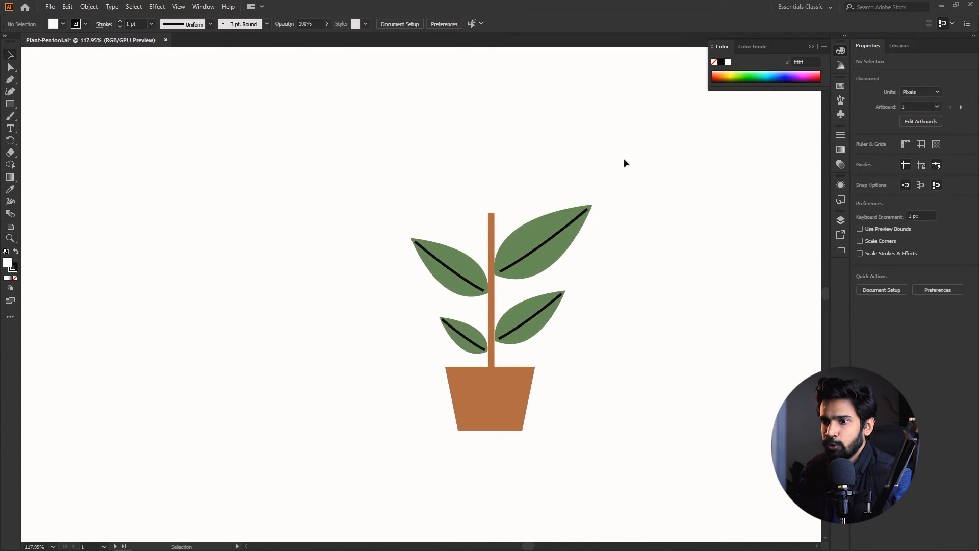
left_click(612, 182, "alt")
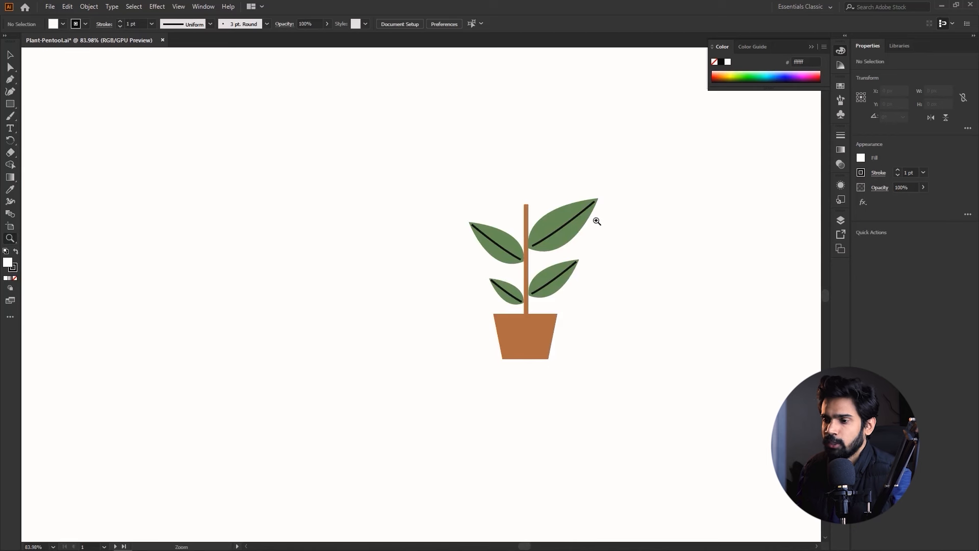
left_click_drag(597, 221, 438, 257)
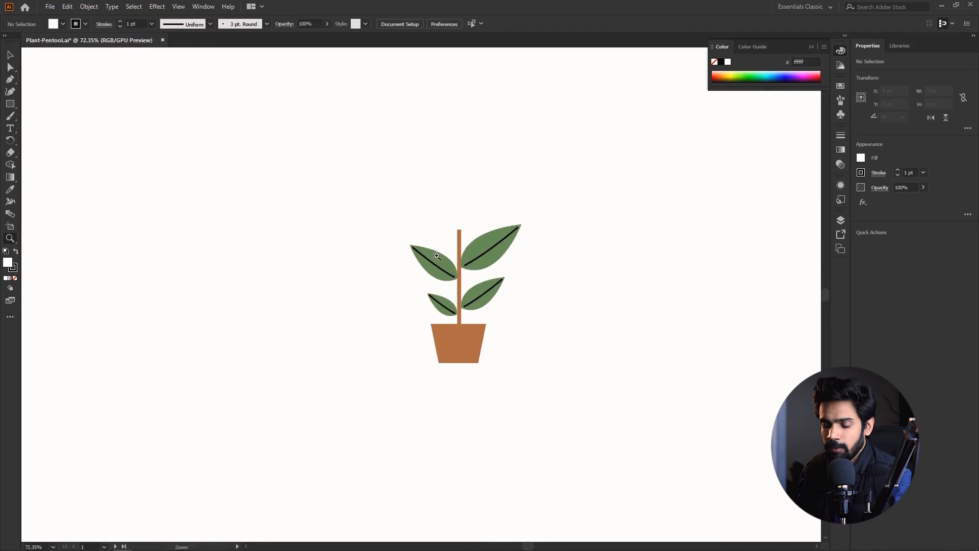
left_click_drag(358, 256, 487, 283)
key("v")
Draw an upright, pointed leaf about 75 by 181 px in the empty space beside the plant with the Pen tool, and deselect it
key("z")
left_click_drag(390, 240, 133, 258)
left_click(480, 274, "alt")
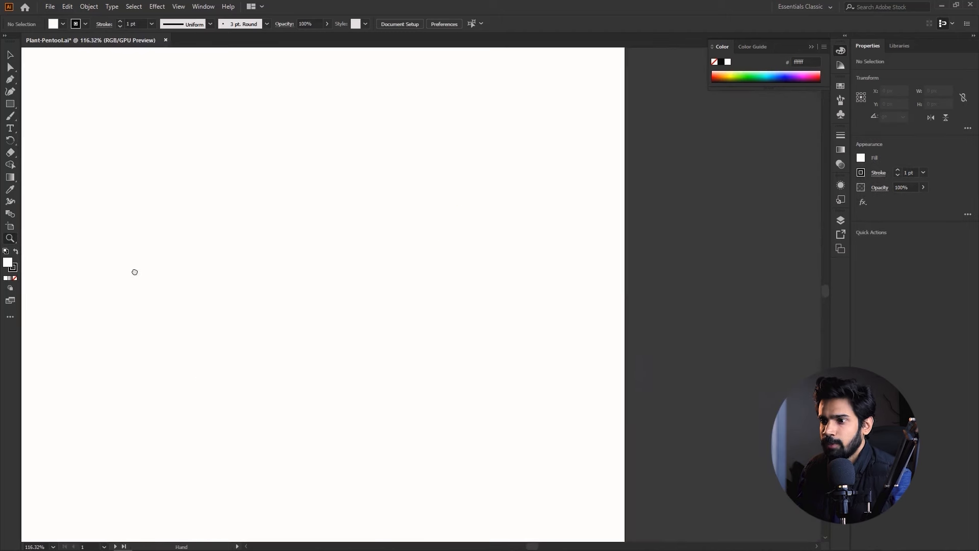
left_click_drag(255, 265, 313, 260)
key("p")
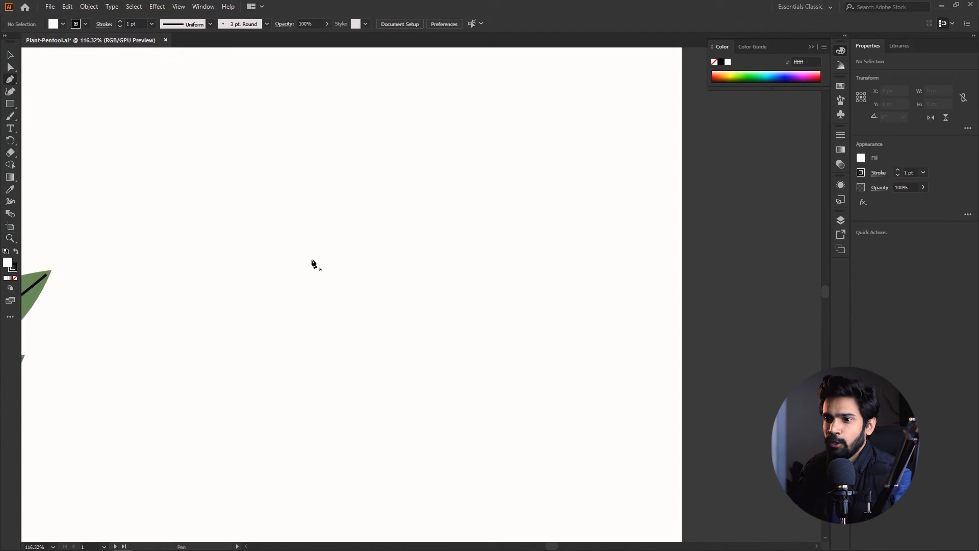
left_click(336, 297)
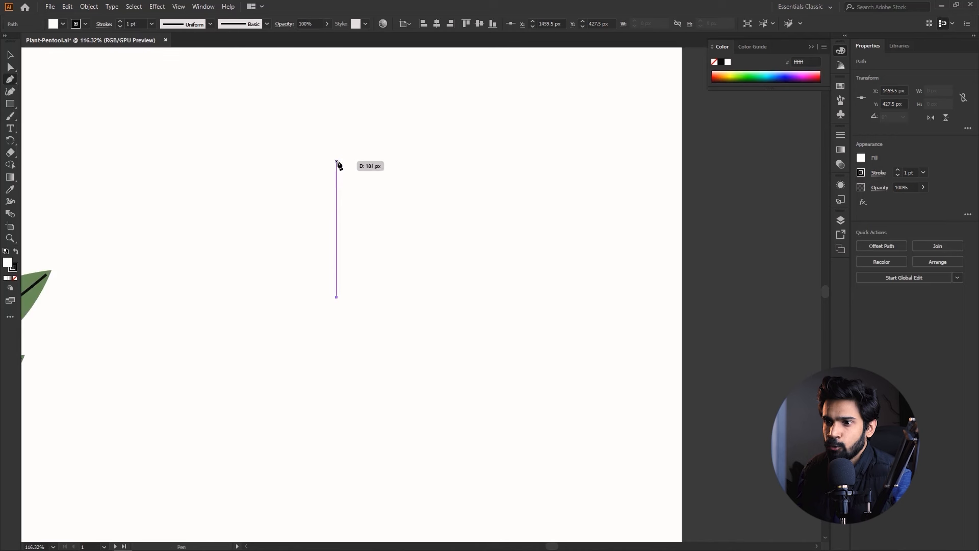
left_click_drag(336, 161, 399, 97)
scroll(407, 91, "up", 1)
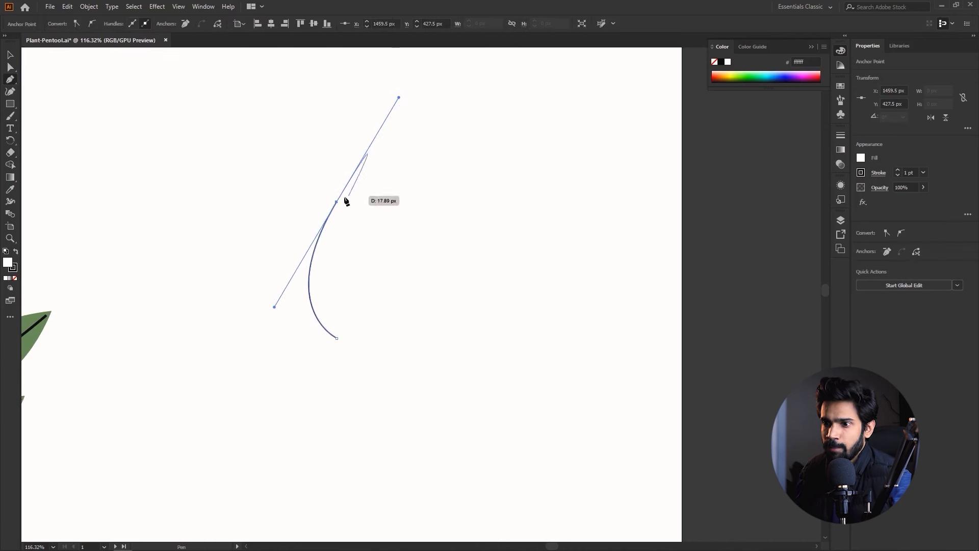
left_click_drag(336, 202, 271, 380)
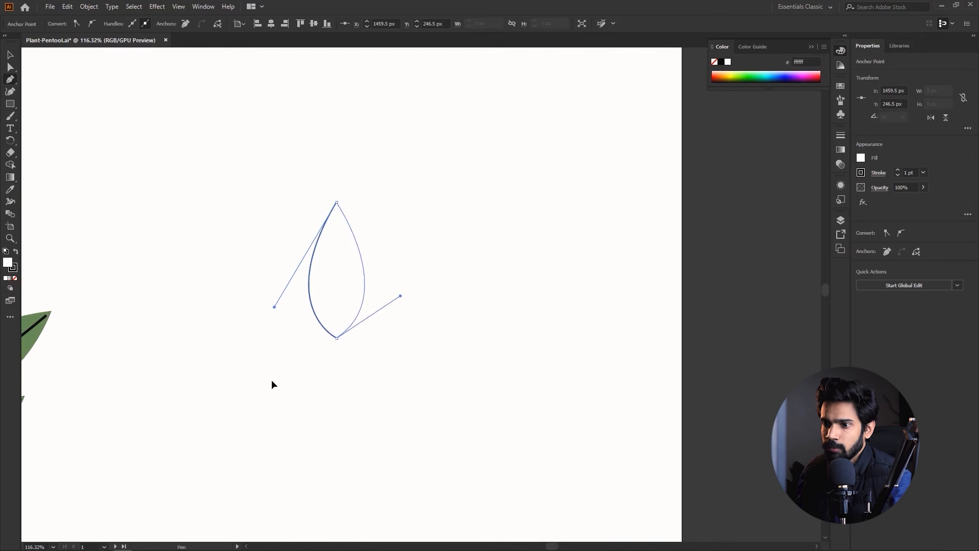
left_click_drag(330, 382, 585, 384)
key("v")
left_click(665, 378)
Give the new leaf the plant leaves' green fill without an outline by sampling the upper-right leaf, and deselect it
left_click_drag(589, 318, 541, 321)
key("ctrl+z")
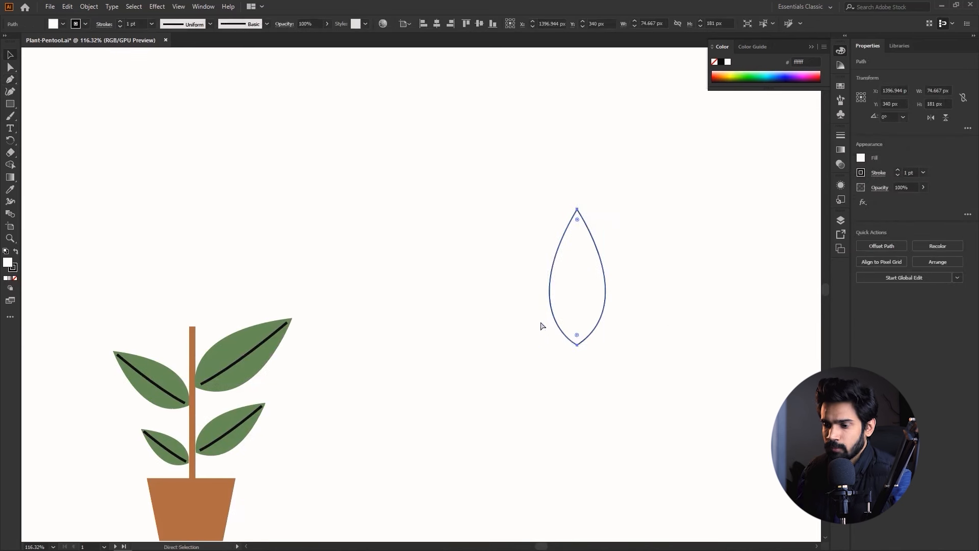
key("i")
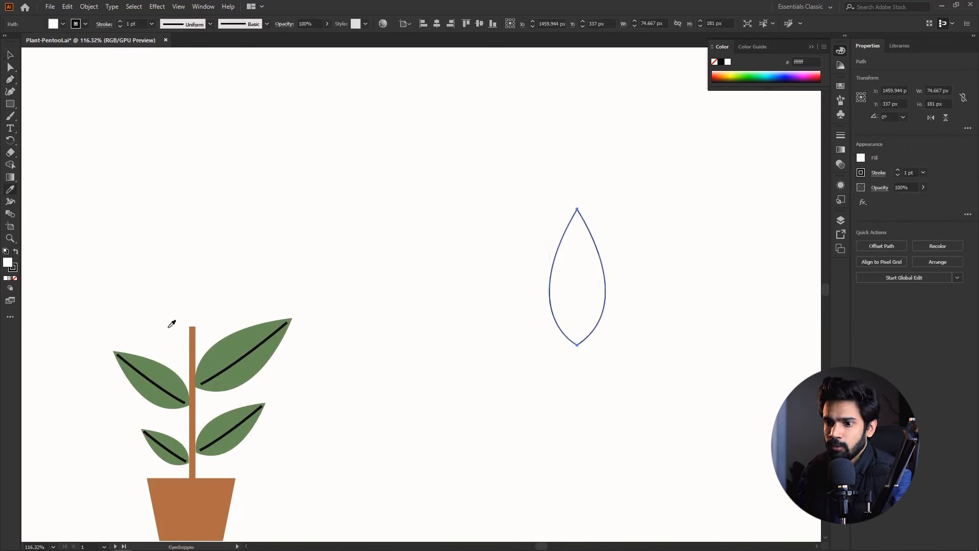
left_click(237, 357)
key("v")
left_click(484, 255)
scroll(464, 273, "right", 3)
left_click(508, 283)
left_click(433, 312)
Prepare the Pen tool for the leaf vein with no fill and a near-black 111111 stroke
key("p")
left_click(509, 271)
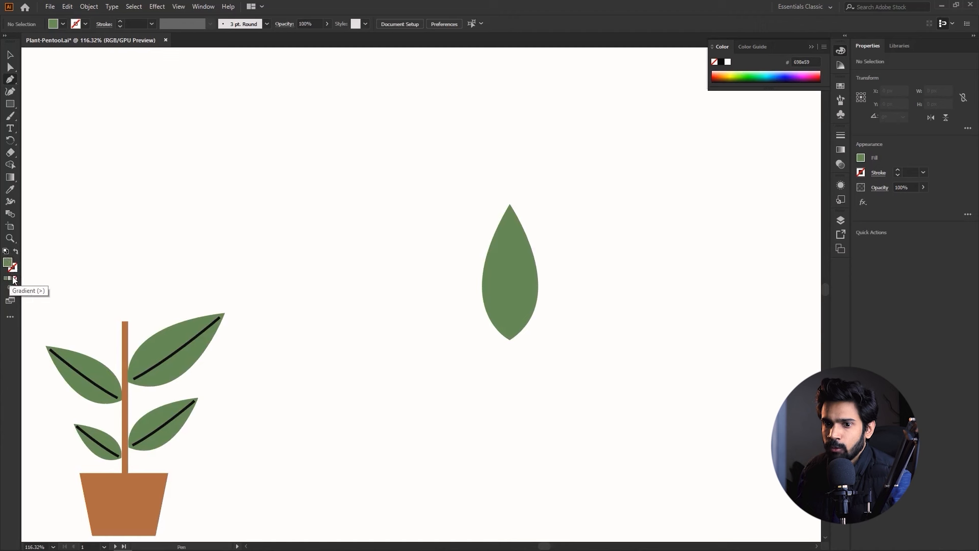
left_click(14, 278)
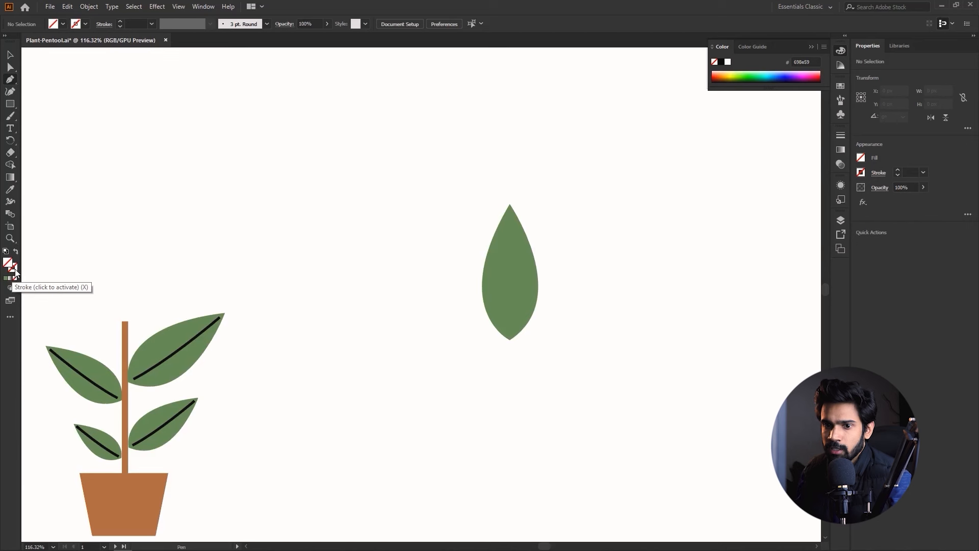
left_click(15, 272)
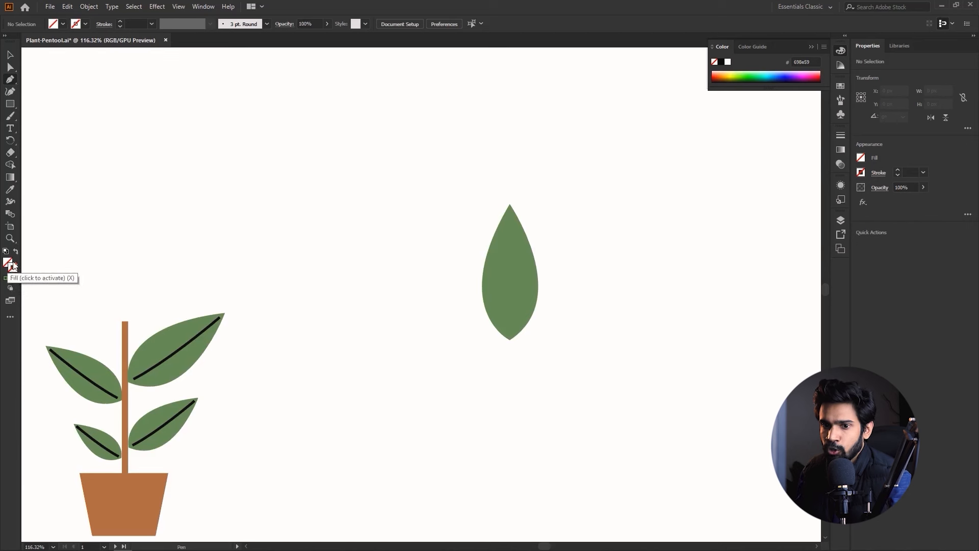
double_click(14, 270)
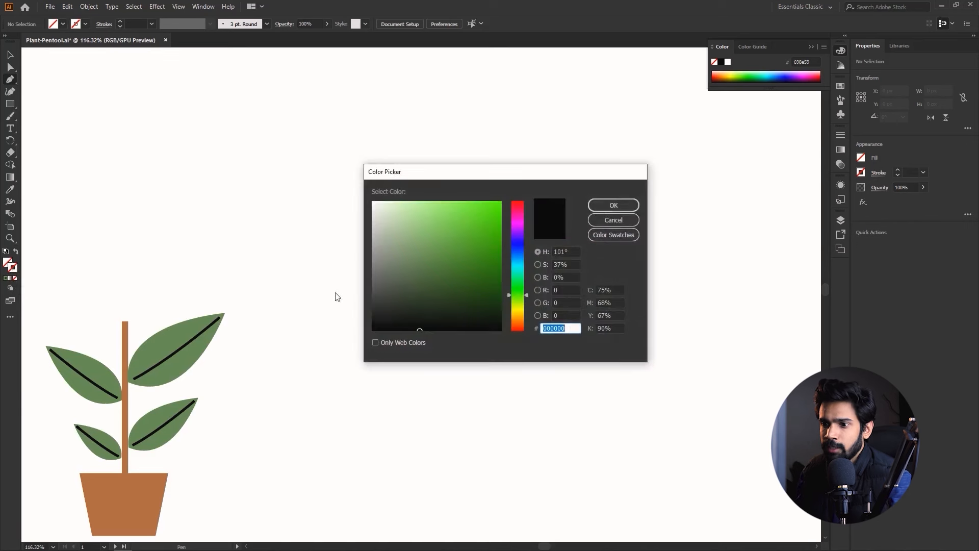
left_click(369, 322)
left_click(634, 206)
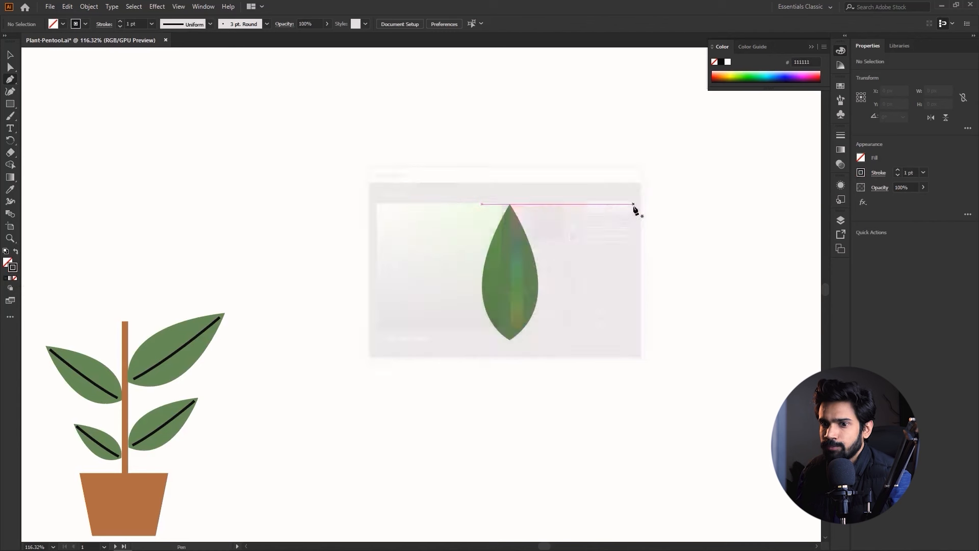
Draw a slightly curved vein about 6 by 152 px down the middle of the new leaf with the Pen tool, and deselect it
left_click(509, 217)
left_click_drag(509, 335, 504, 344)
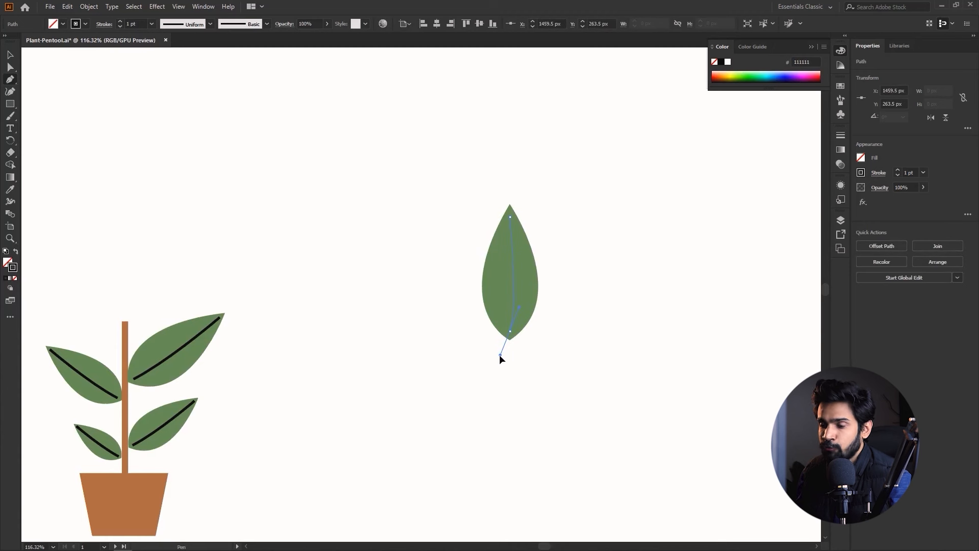
key("v")
left_click(577, 379)
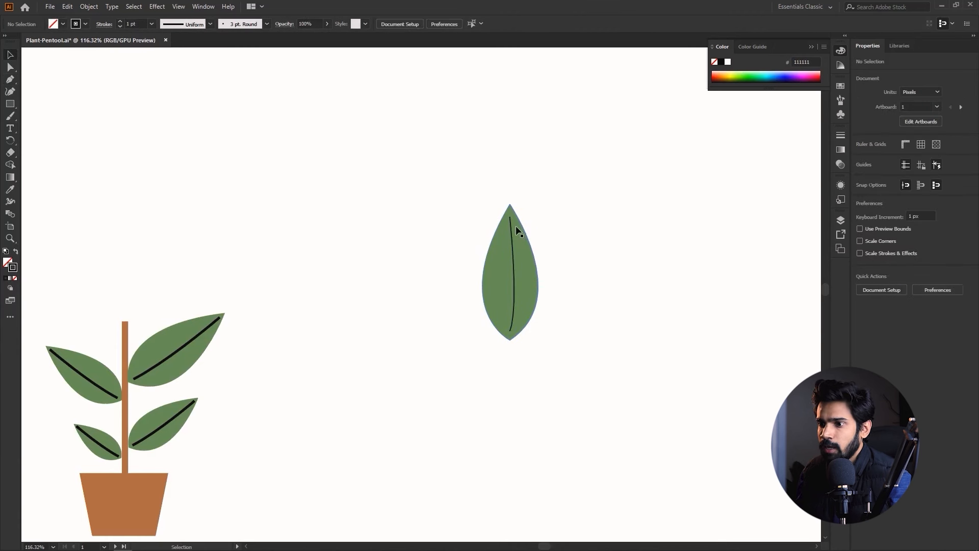
Set the new leaf vein's stroke weight to 2 pt and deselect it
left_click_drag(543, 279, 703, 403)
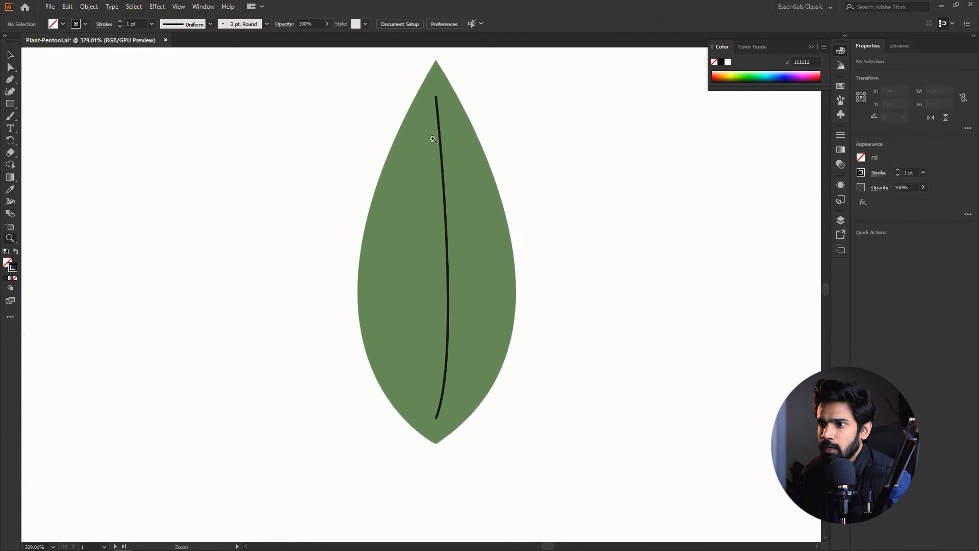
key("v")
left_click(444, 230)
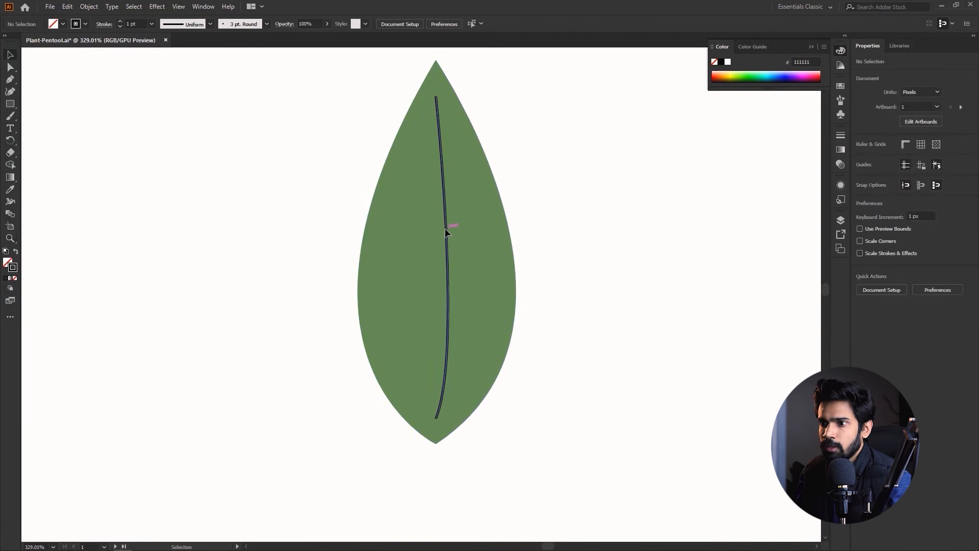
left_click(121, 21)
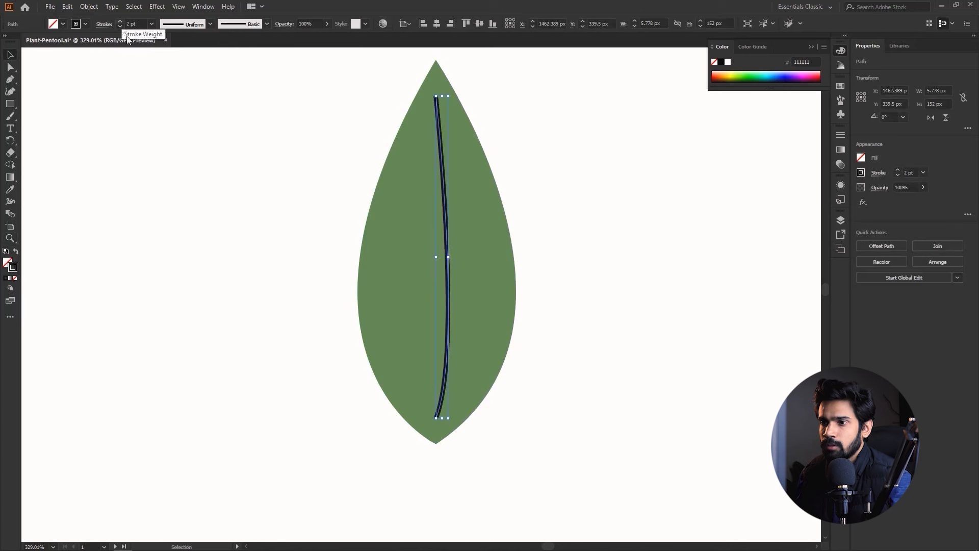
left_click(328, 171)
Rotate the leaf with its vein 45° clockwise and place a duplicate of both on its left side
key("z")
mouse_move(328, 170)
left_mouse_down()
mouse_move(143, 146)
mouse_move(518, 232)
left_mouse_up()
key("v")
key("z")
key("v")
left_click_drag(525, 180, 435, 271)
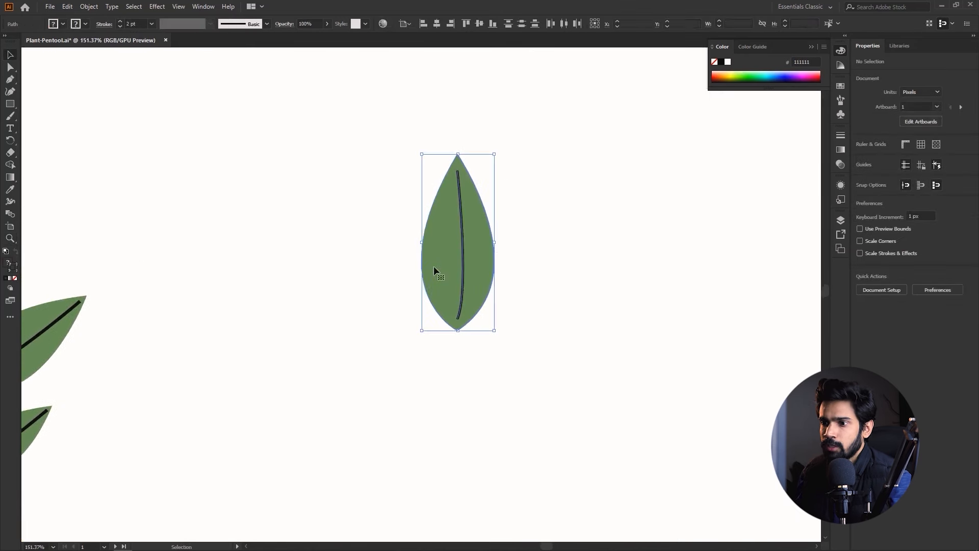
left_click_drag(475, 218, 402, 218)
key("ctrl+z")
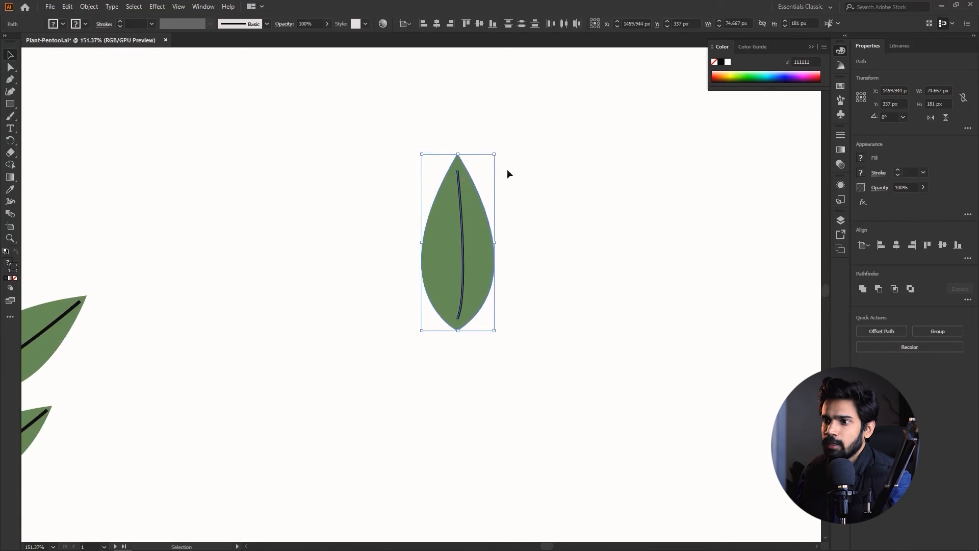
left_click_drag(499, 150, 335, 223)
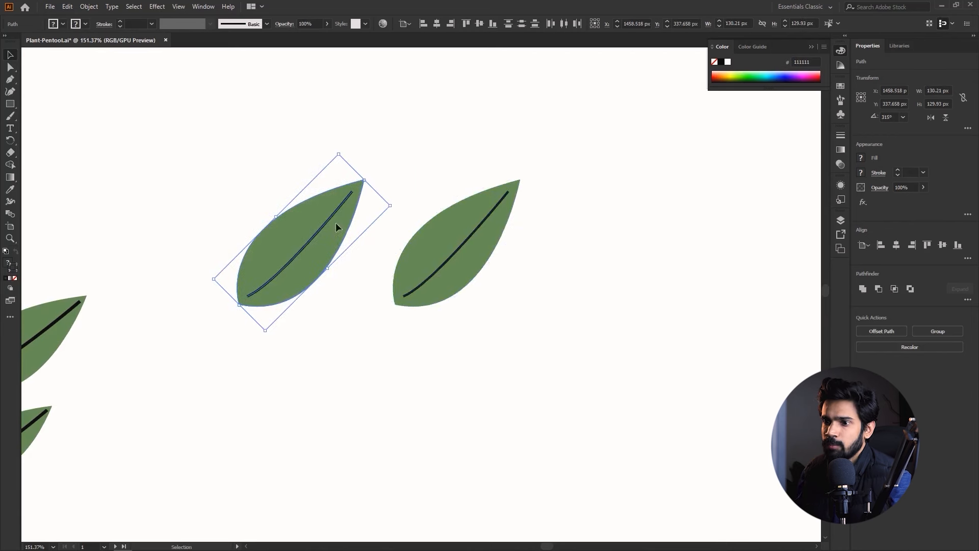
Reflect the duplicated leaf across the vertical axis and scale it down to about 81 by 81 px
right_click(356, 205)
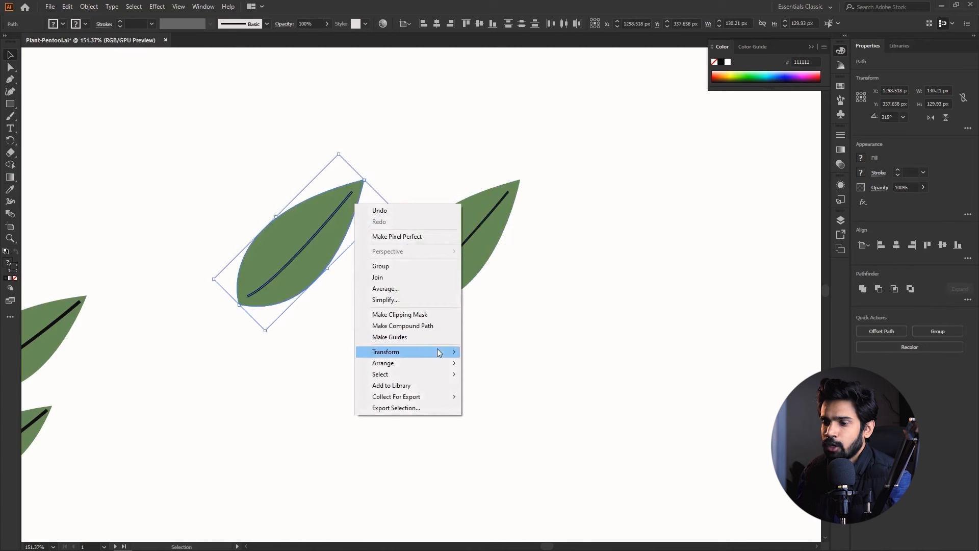
mouse_move(439, 352)
left_click(498, 389)
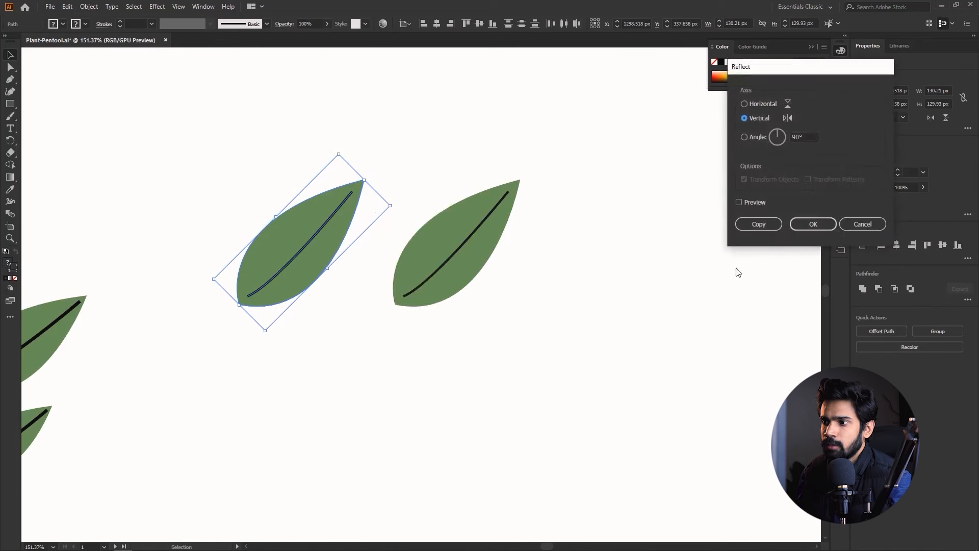
left_click(812, 225)
mouse_move(387, 278)
left_mouse_down()
mouse_move(350, 275)
mouse_move(378, 291)
left_mouse_up()
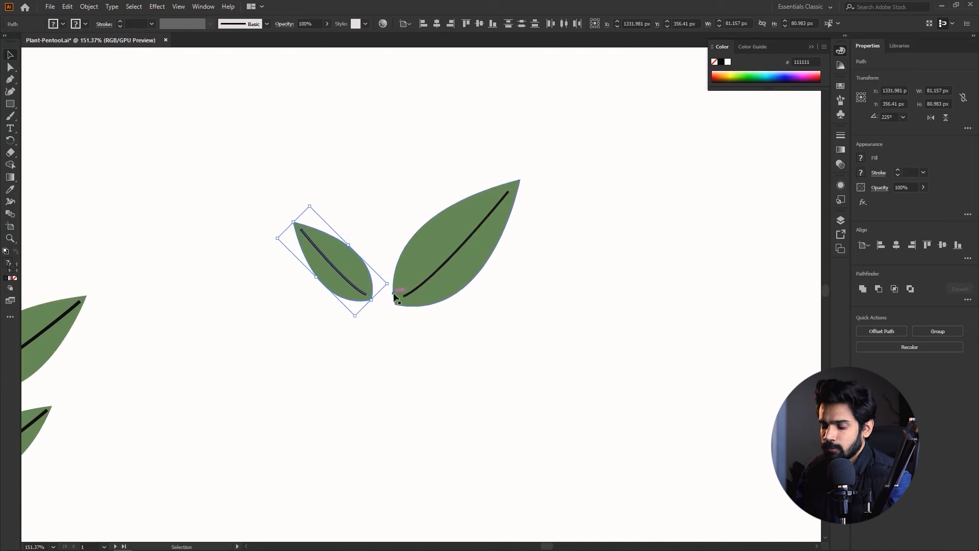
Nudge the small mirrored leaf about 10 px closer to the larger leaf, and deselect it
key("shift+Right")
key("shift+Left")
key("Down")
key("Down")
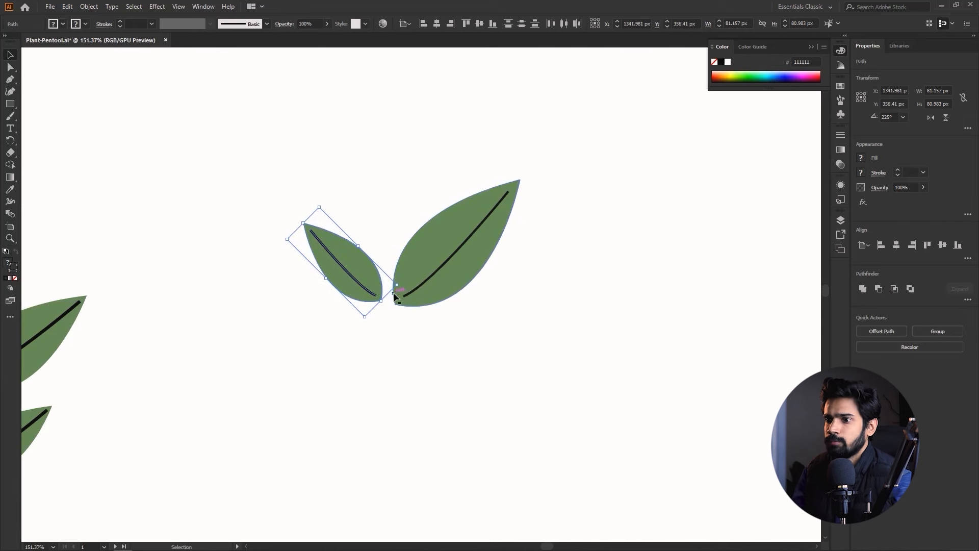
left_click(442, 280)
left_click(562, 329)
Shorten the plant's stem to 213.5 px high by lowering its two upper anchor points
scroll(561, 326, "down", 3, "alt")
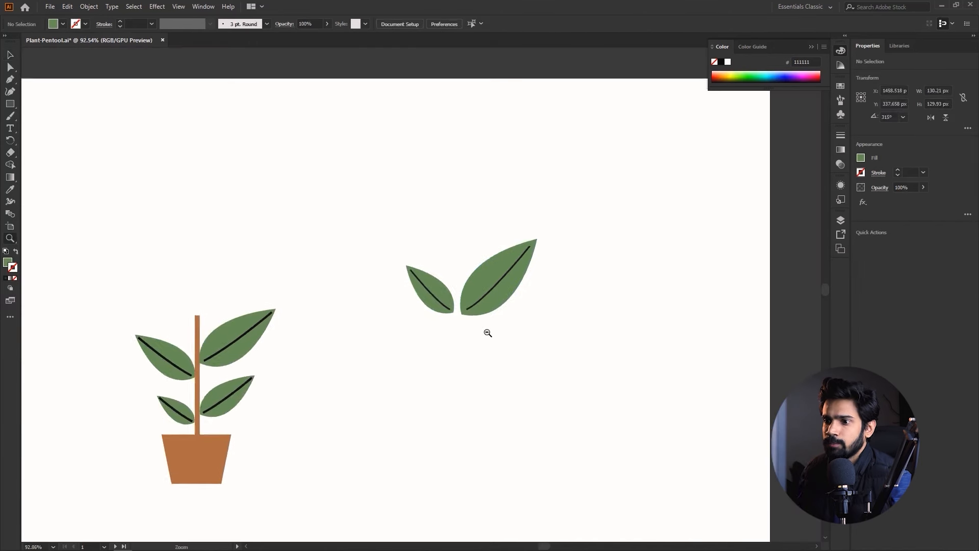
left_click_drag(484, 330, 535, 270)
scroll(597, 284, "up", 2)
scroll(502, 280, "down", 4)
scroll(472, 284, "up", 1)
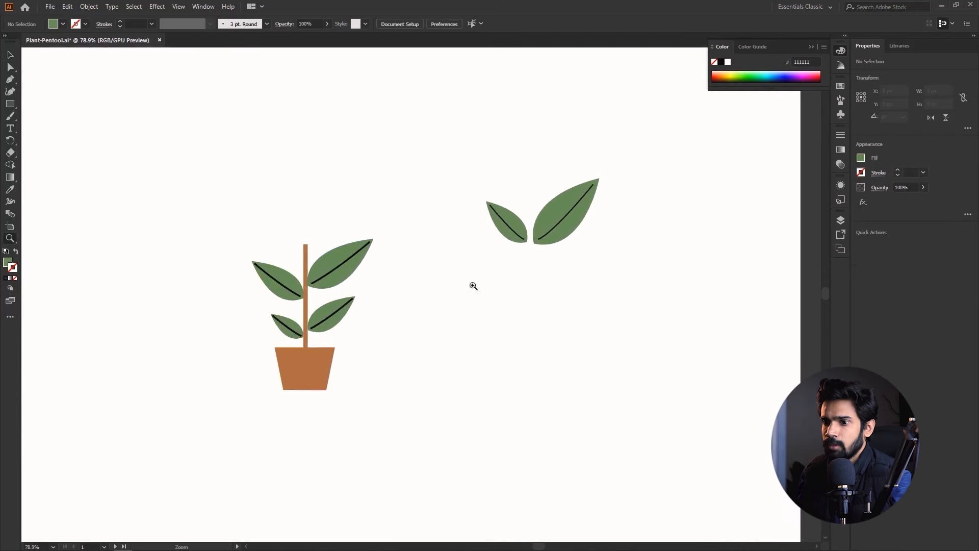
key("v")
key("z")
left_click_drag(303, 269, 450, 297)
key("a")
left_click_drag(264, 137, 391, 207)
left_click_drag(339, 153, 279, 204)
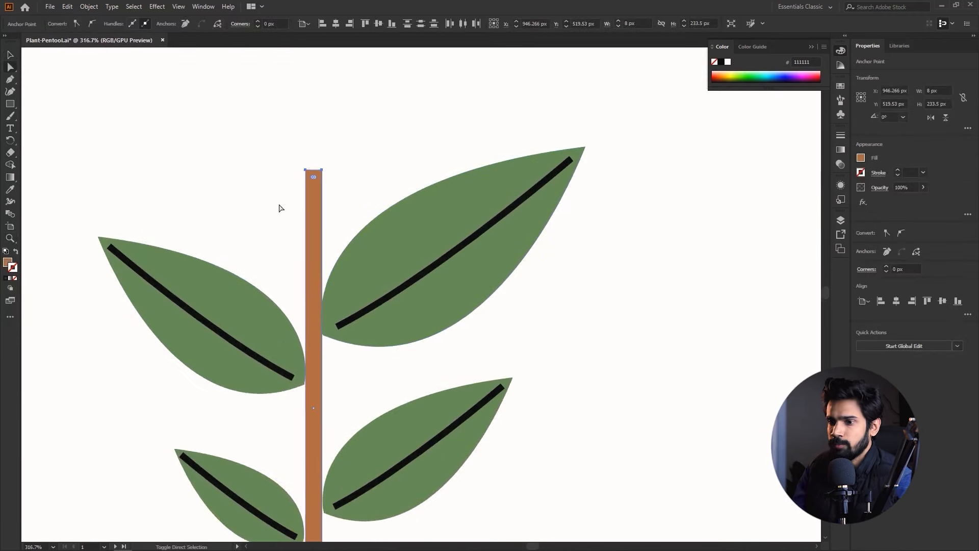
key("shift+Down")
key("shift+Down")
key("v")
scroll(280, 206, "down", 5)
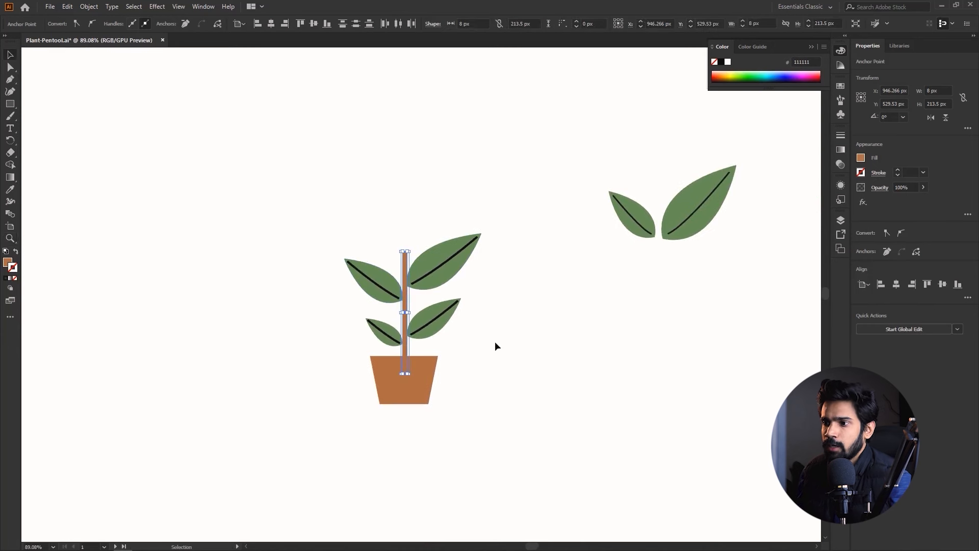
Delete the small mirrored leaf and its vein, keeping only the larger tilted leaf beside the plant
left_click_drag(570, 285, 485, 288)
left_click_drag(565, 235, 606, 276)
key("z")
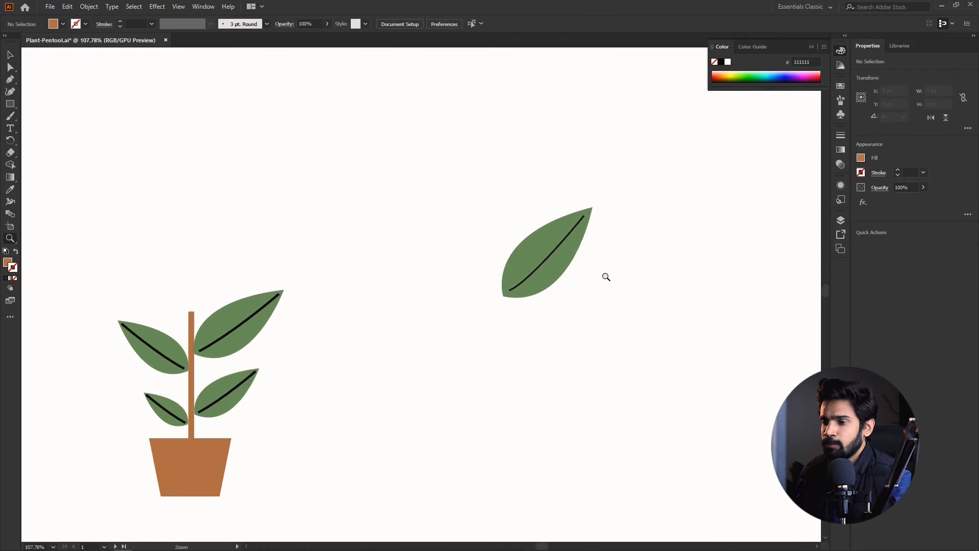
left_click_drag(543, 242, 621, 273)
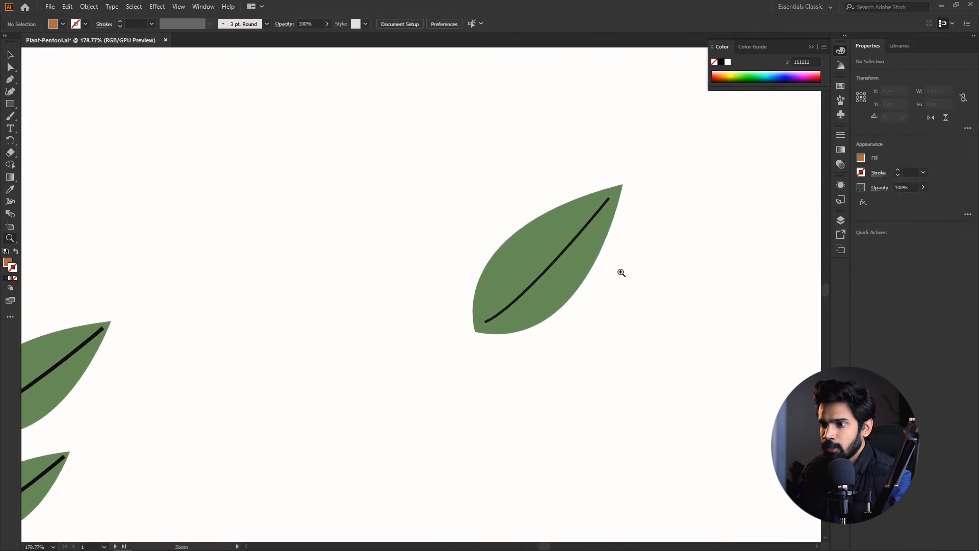
key("v")
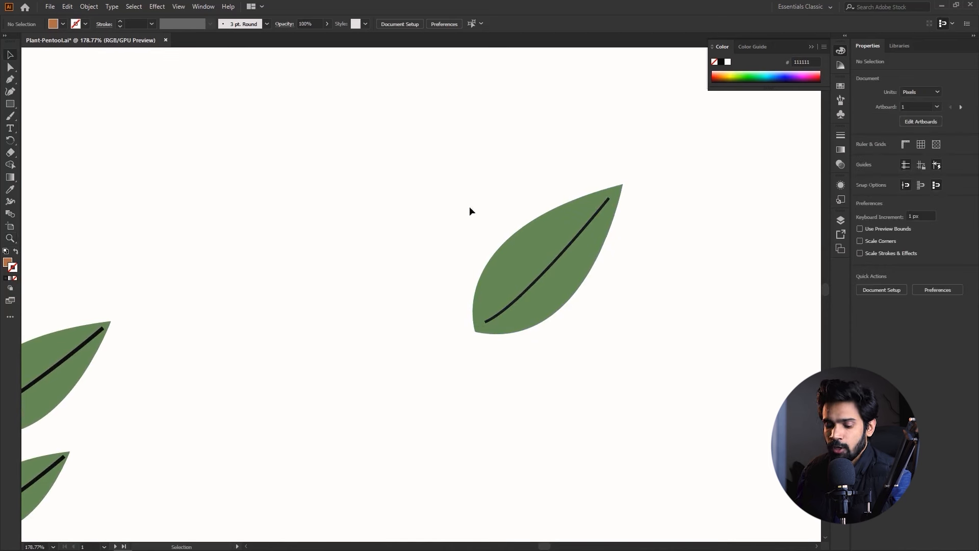
Move the tilted leaf with its vein to the empty upper-left area of the artboard, and deselect it
key("z")
left_click_drag(512, 225, 415, 223)
mouse_move(570, 245)
left_mouse_down()
mouse_move(641, 261)
mouse_move(562, 258)
left_mouse_up()
key("v")
left_click_drag(592, 282, 472, 189)
key("space")
left_click_drag(502, 236, 462, 210)
left_click_drag(521, 218, 419, 257)
key("space")
left_click(465, 295)
Enlarge the tilted leaf and its vein proportionally to about 215 by 214 px, and deselect them
scroll(465, 296, "up", 2)
left_click(426, 225)
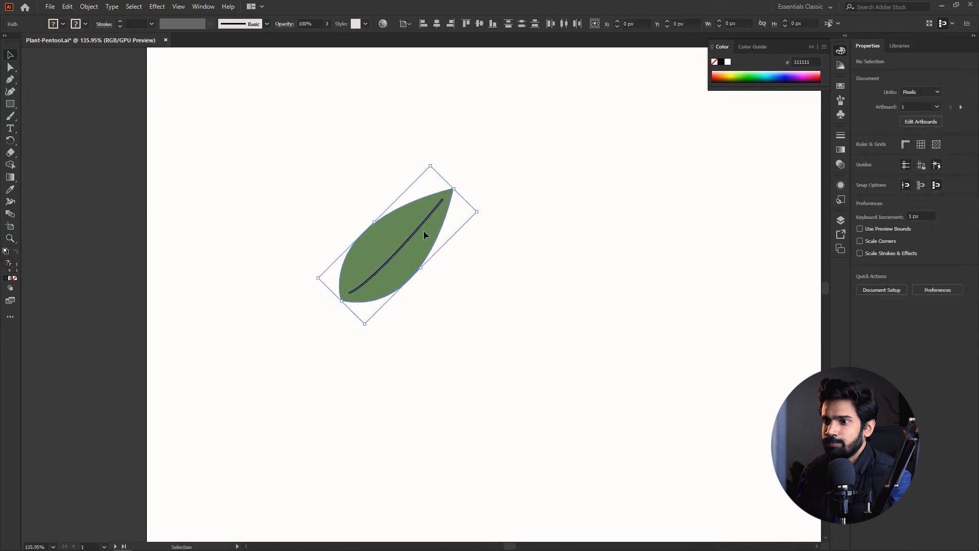
left_click_drag(477, 211, 556, 203)
left_click(531, 281)
left_click_drag(555, 243, 397, 185)
left_click(684, 259)
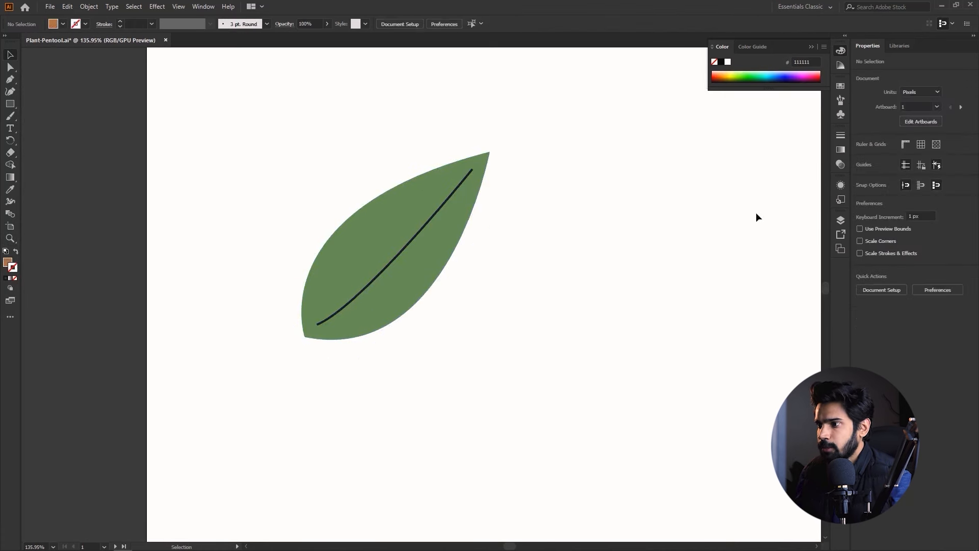
Set the Transparency opacity of the enlarged leaf and its vein to 50%, and deselect them
left_click_drag(550, 287, 367, 162)
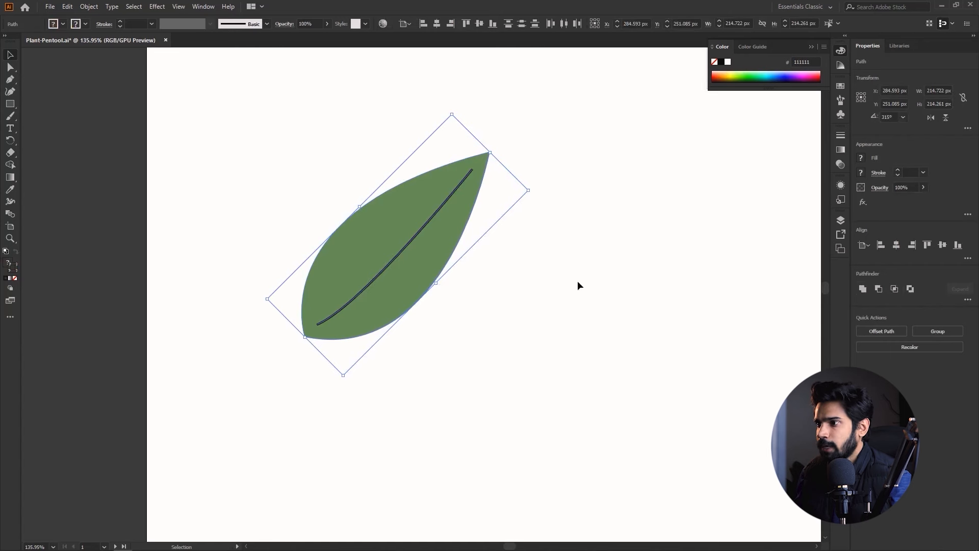
left_click(201, 6)
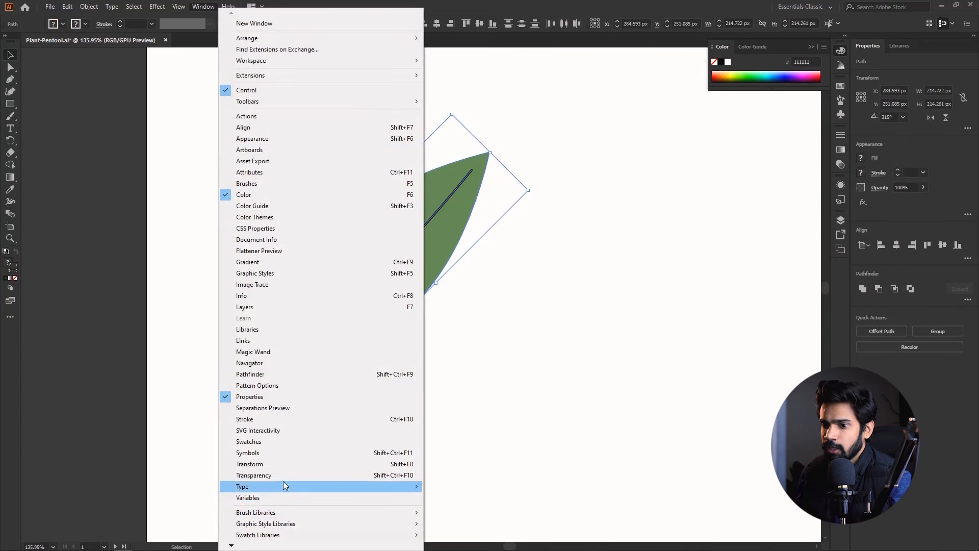
left_click(264, 476)
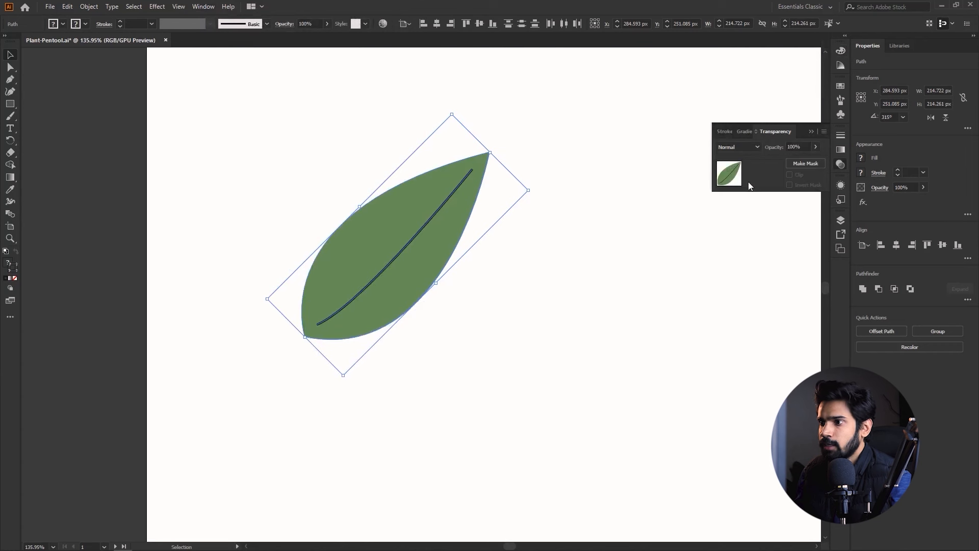
left_click(730, 148)
left_click(754, 148)
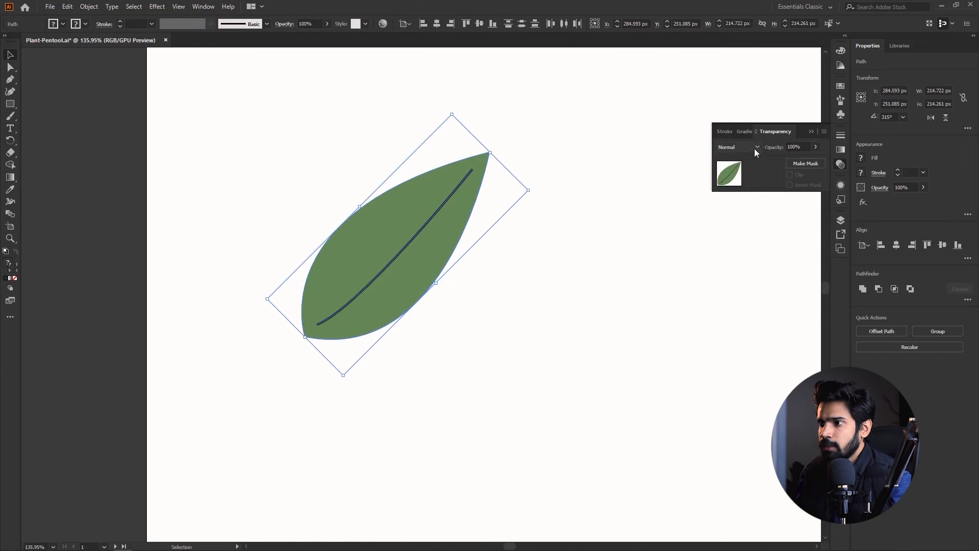
double_click(796, 151)
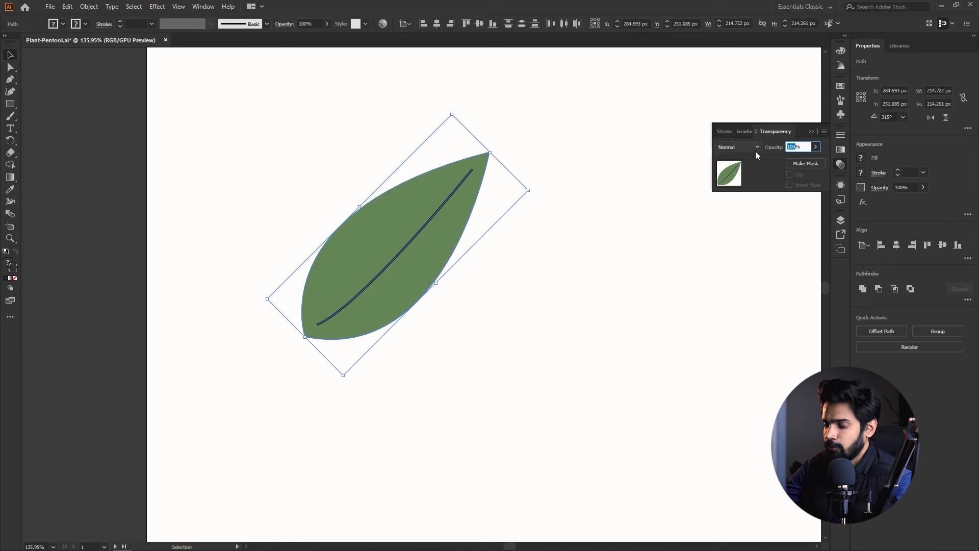
type("50")
key("Return")
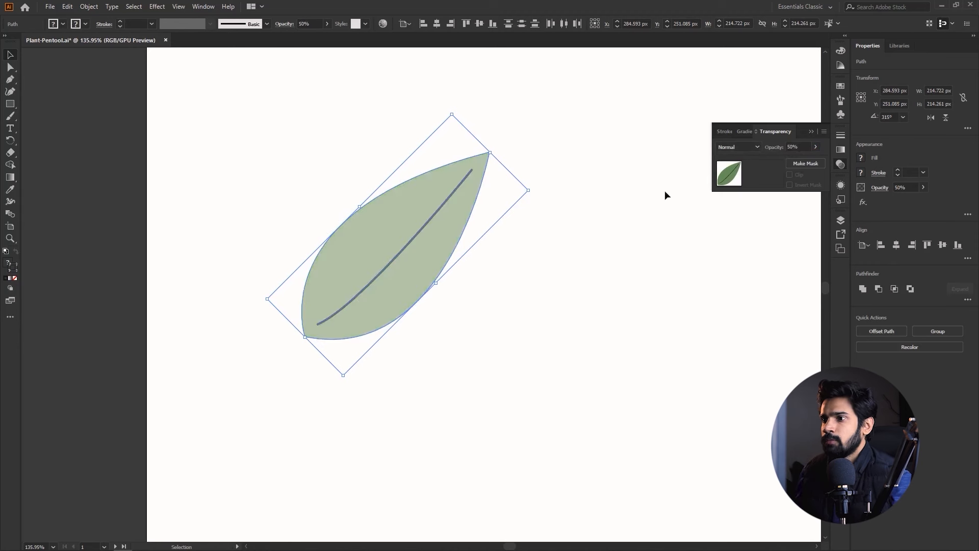
left_click(635, 232)
Lock the faded leaf and its vein, and check that they can no longer be selected
left_click_drag(491, 369, 323, 214)
key("ctrl+2")
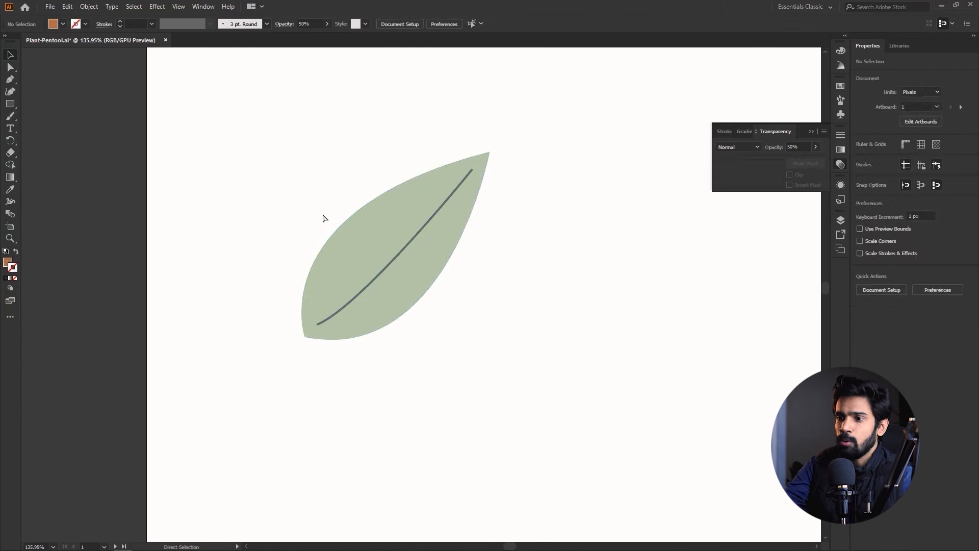
left_click_drag(200, 170, 586, 354)
Trace the locked leaf's outline with the Pen tool, using curved segments between its base and tip and a sharp corner at the tip
key("z")
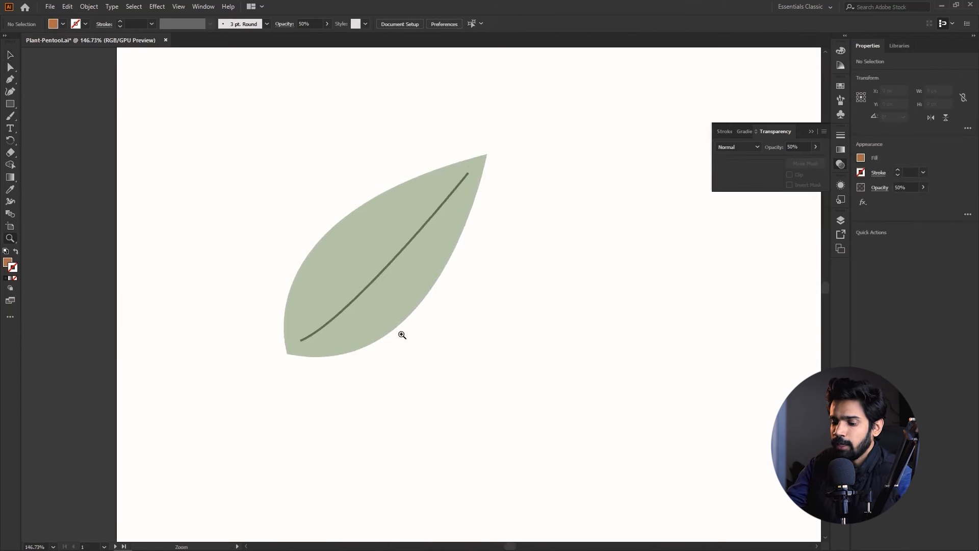
key("p")
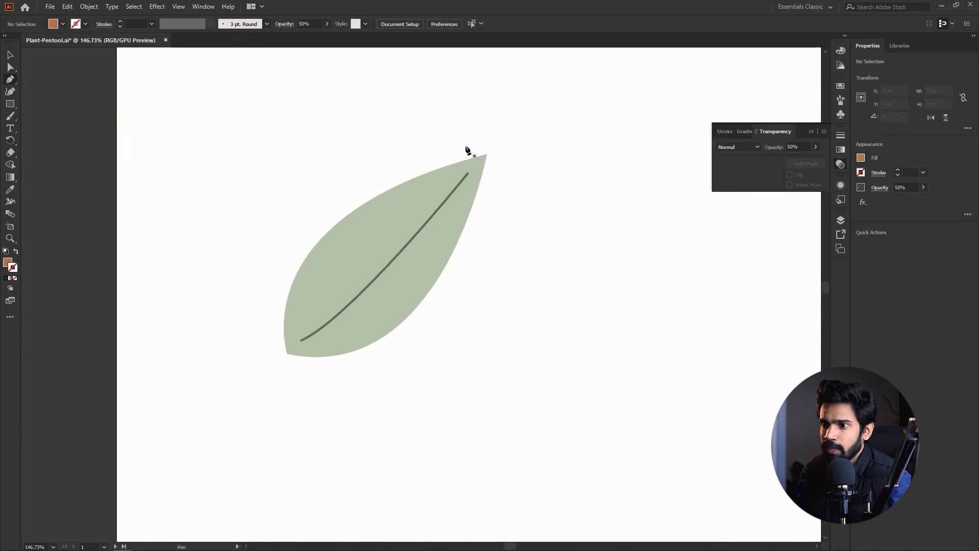
left_click_drag(397, 220, 421, 241)
key("z")
left_click_drag(389, 298, 433, 312)
key("p")
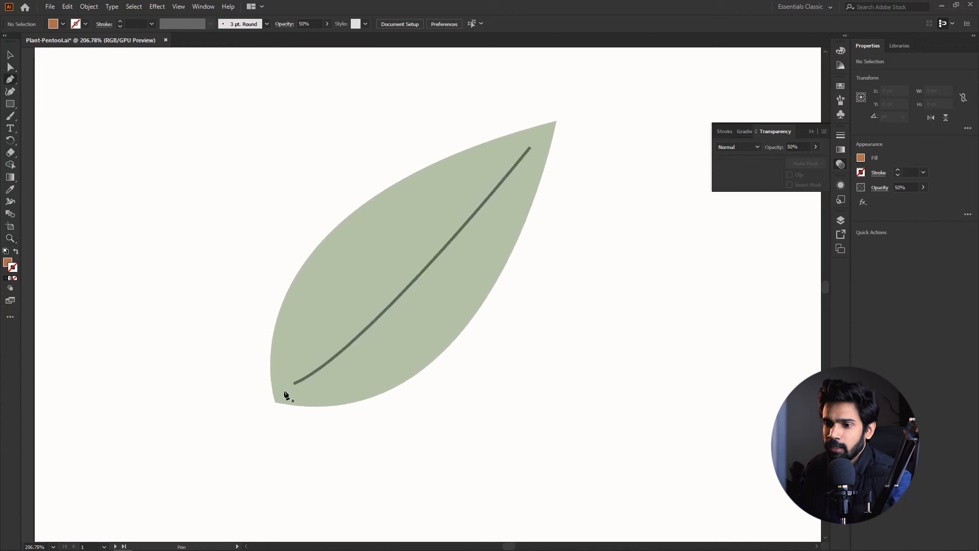
left_click(275, 402)
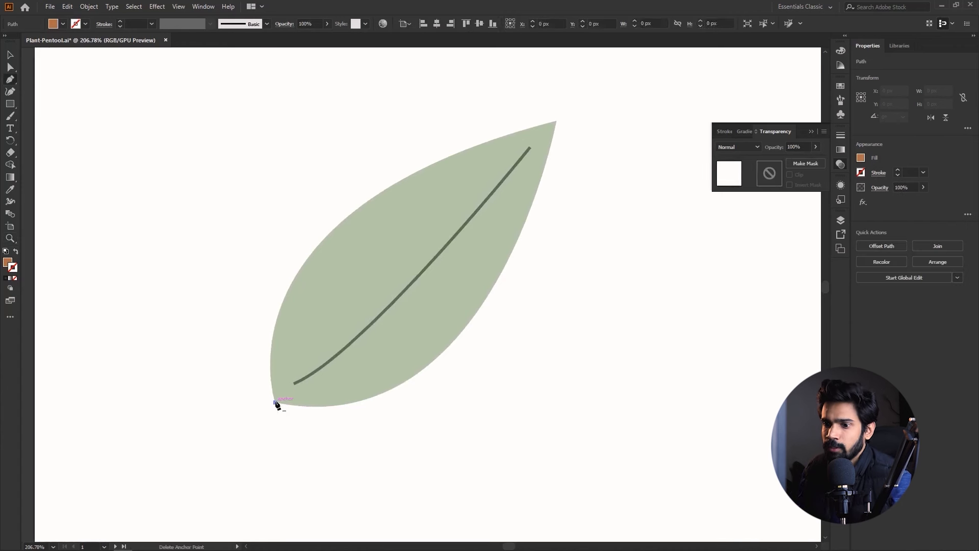
left_click(557, 122)
left_click_drag(558, 121, 813, 164)
left_click_drag(410, 360, 558, 184)
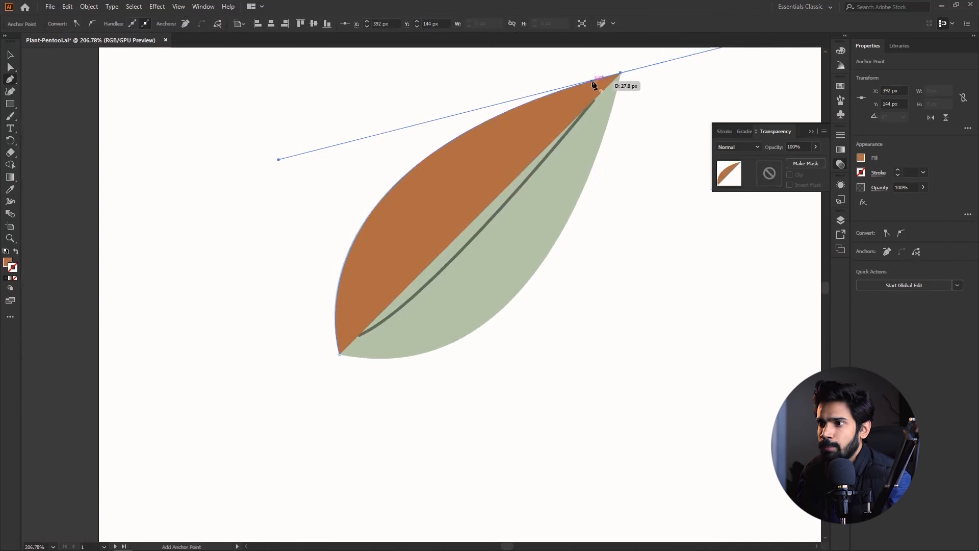
left_click(620, 73)
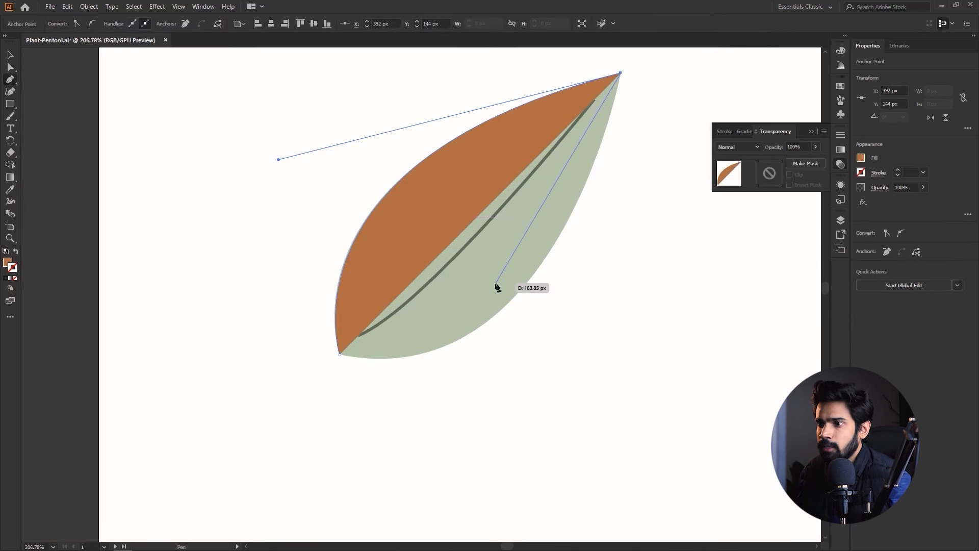
left_click_drag(341, 355, 124, 308)
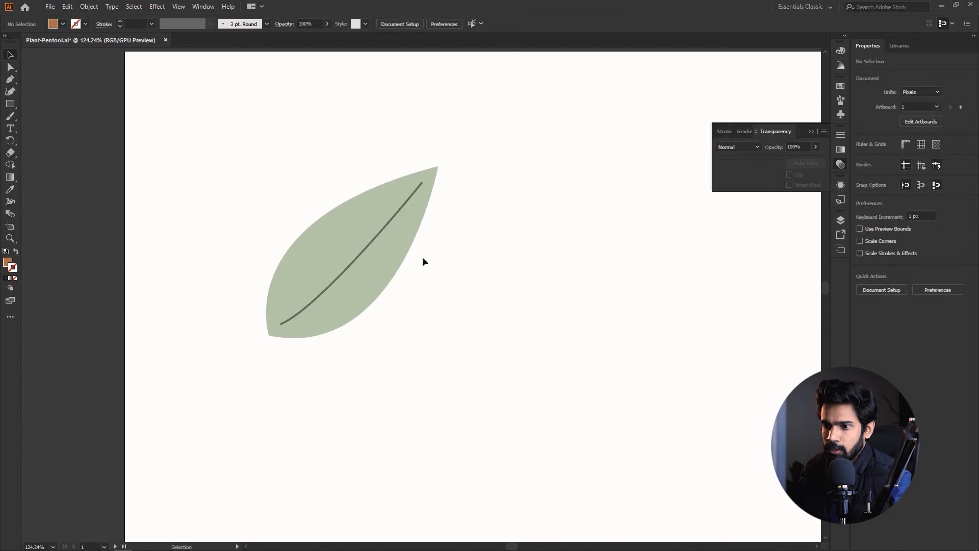
Paste the orange traced leaf and place it beside the locked, faded leaf to compare their outlines
key("ctrl+v")
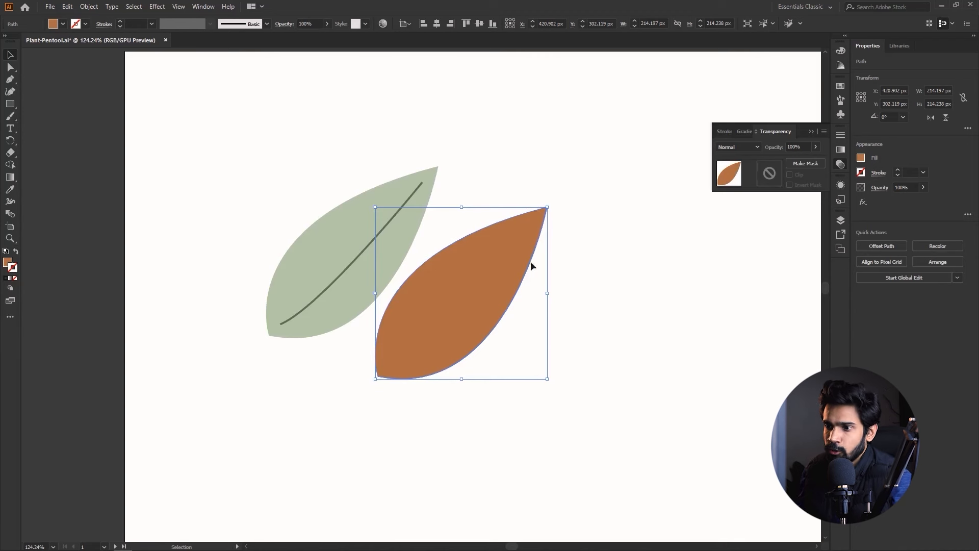
key("space")
left_click_drag(310, 189, 465, 232)
key("z")
key("v")
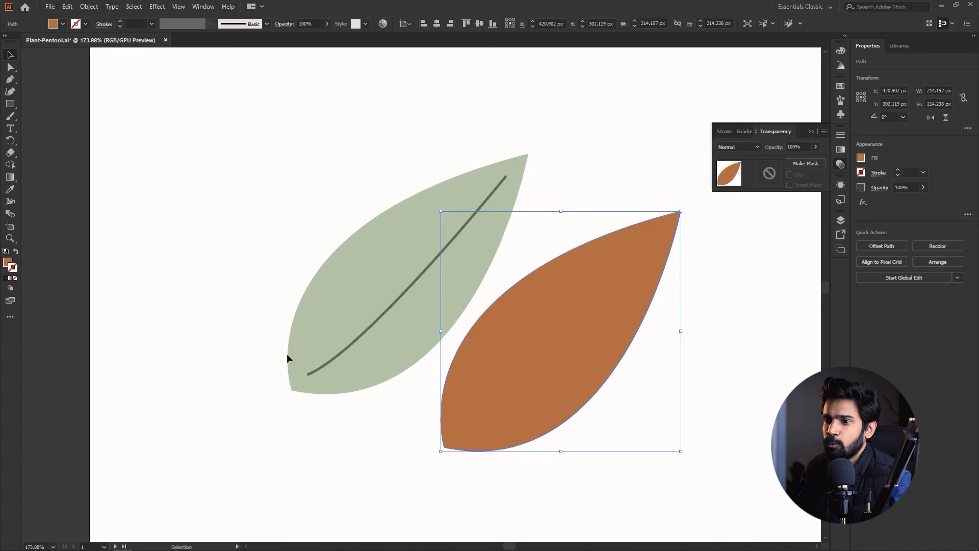
left_click_drag(625, 366, 593, 348)
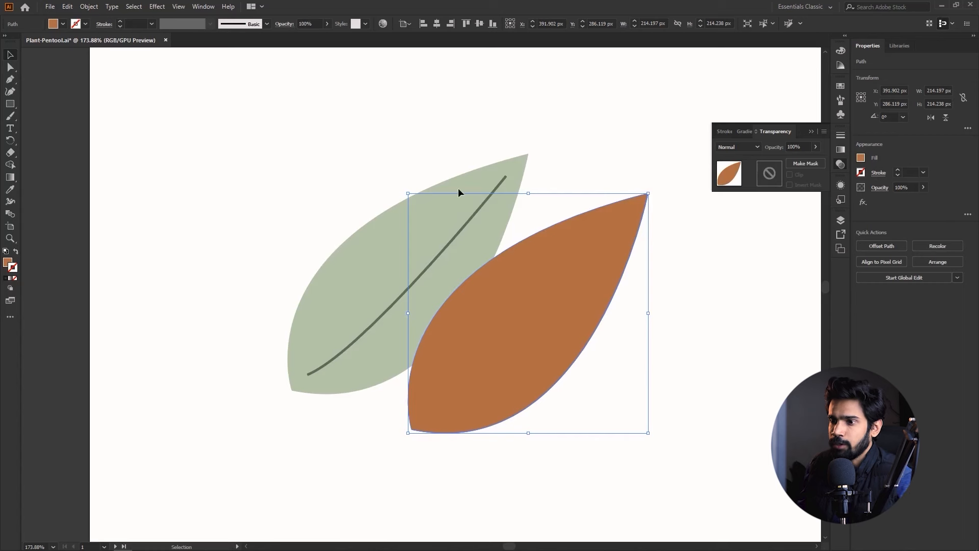
Delete the orange traced leaf and fit the whole artboard with the potted plant in view
left_click(298, 244)
left_click(473, 312)
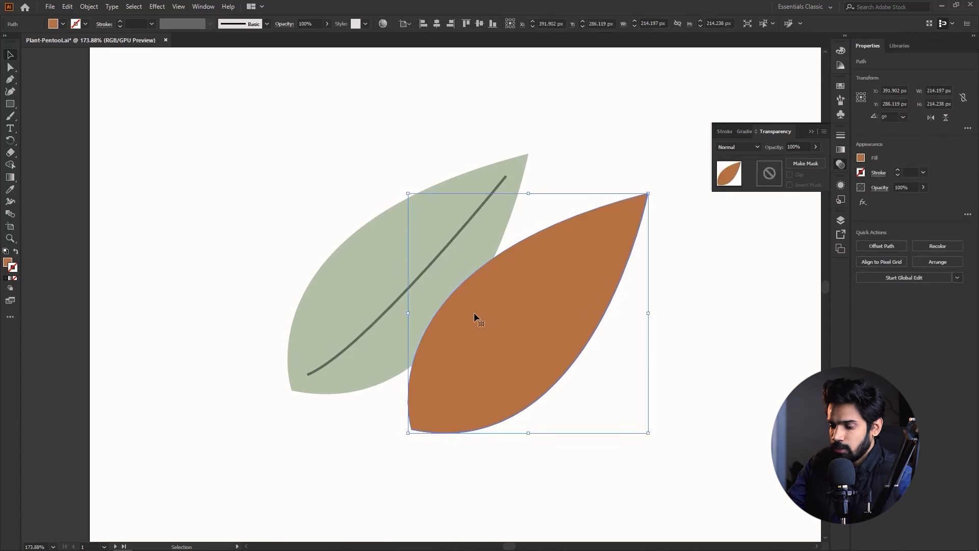
key("Delete")
key("z")
left_click_drag(473, 312, 383, 291)
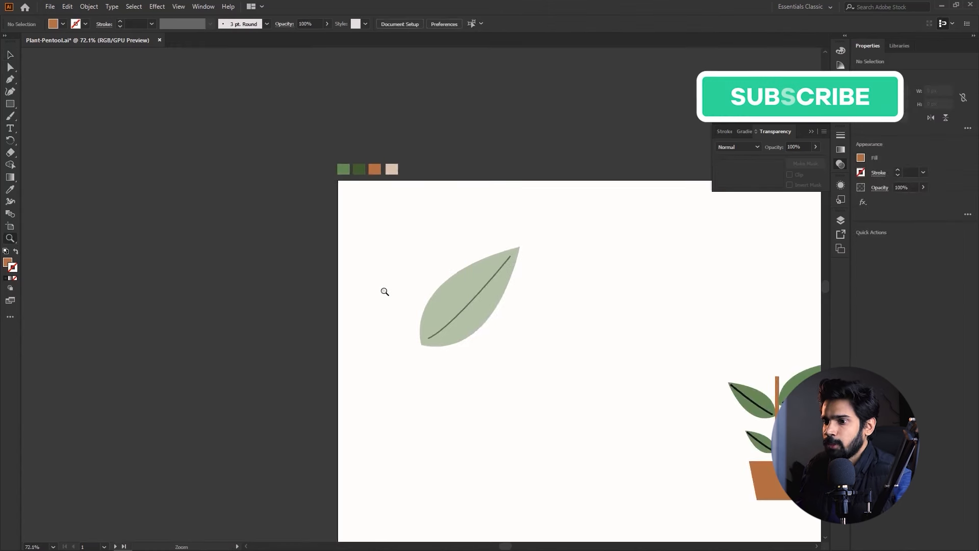
left_click_drag(533, 298, 360, 216)
left_click_drag(523, 259, 585, 218)
left_click_drag(476, 216, 483, 259)
left_click_drag(602, 262, 385, 251)
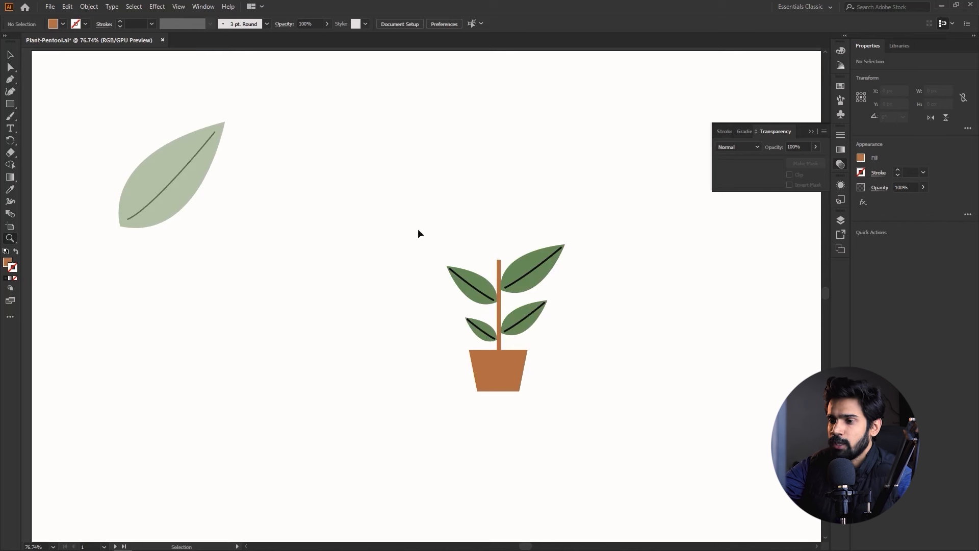
key("ctrl+0")
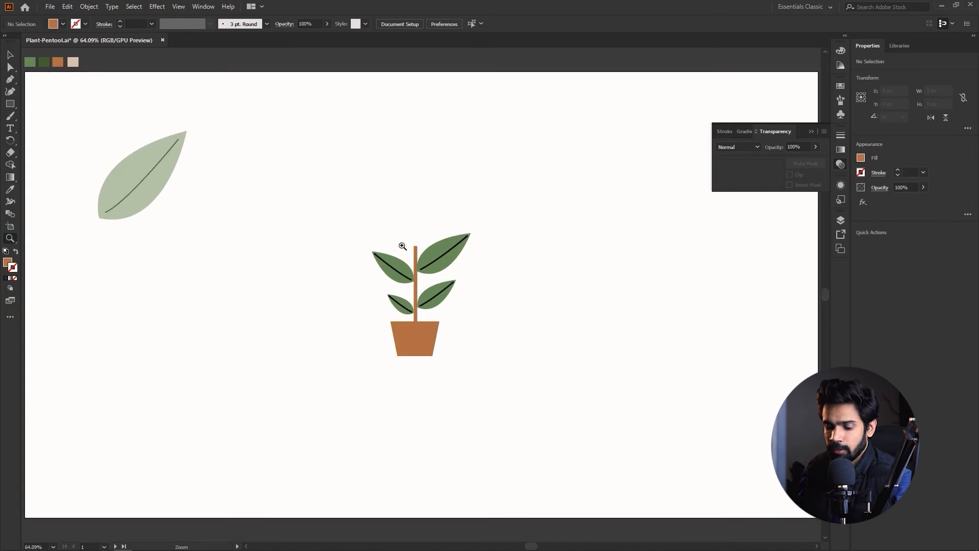